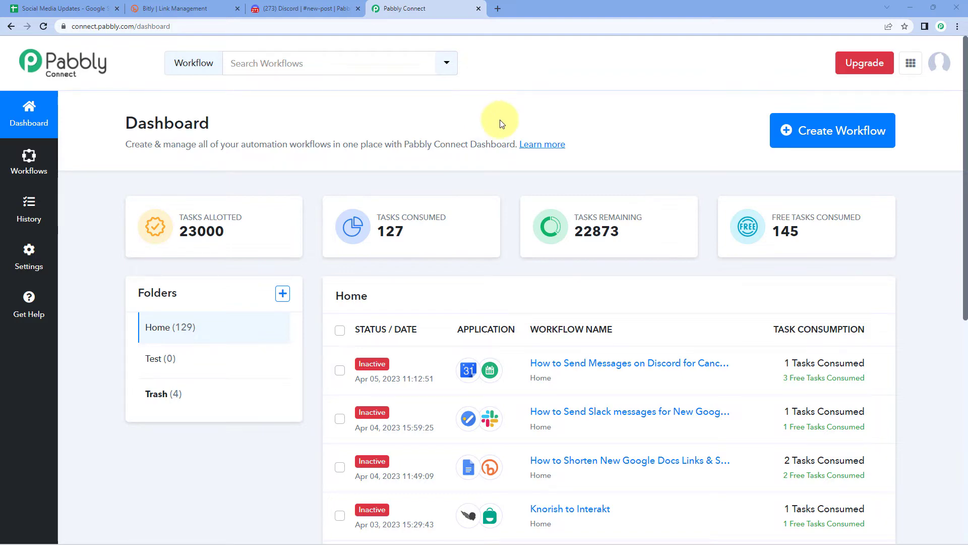
Create a workflow named "Google Sheets to Bitly to Discord"
{"action": "left_click", "coordinate": [875, 136]}
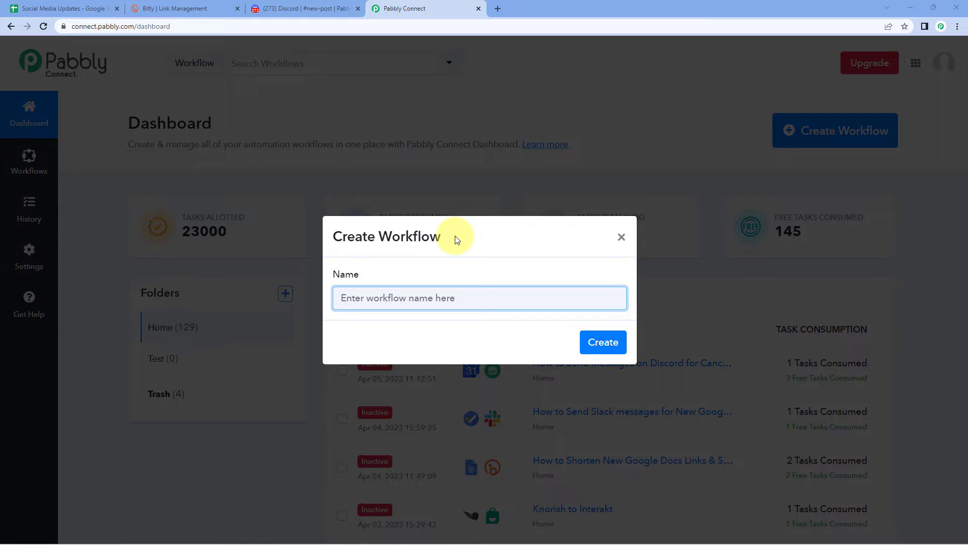
{"action": "type", "text": "Google Sheets to bitly to Disc"}
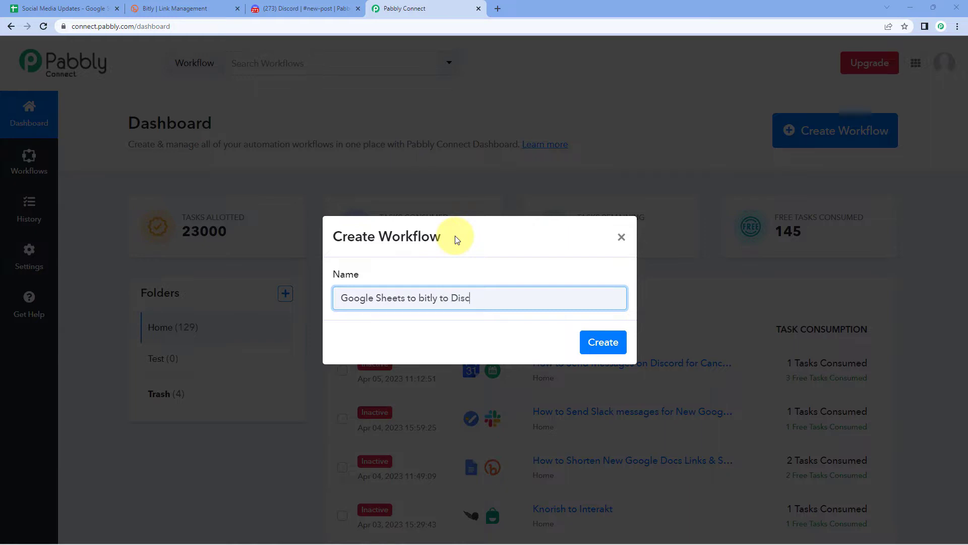
{"action": "key", "text": "Delete"}
{"action": "type", "text": "B"}
{"action": "left_click", "coordinate": [596, 343]}
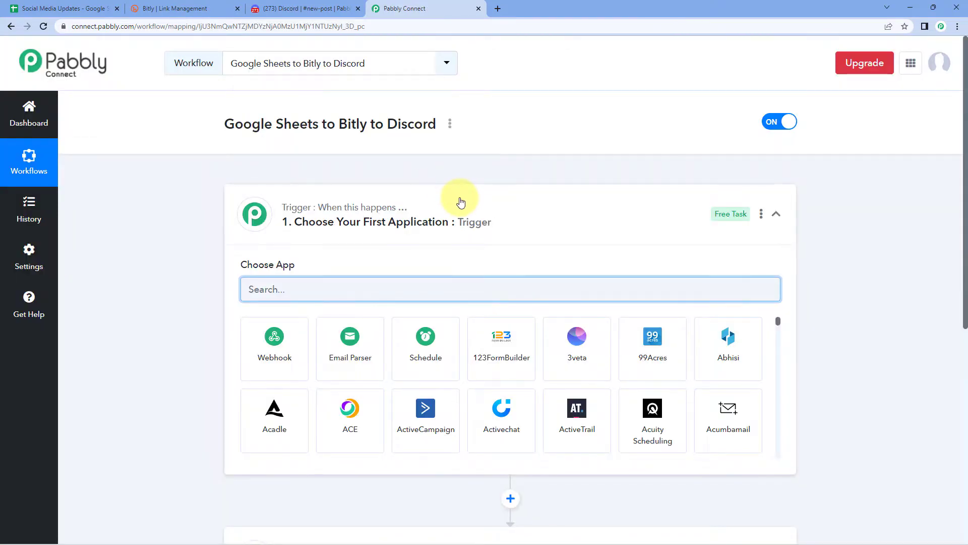
{"action": "left_click", "coordinate": [457, 201]}
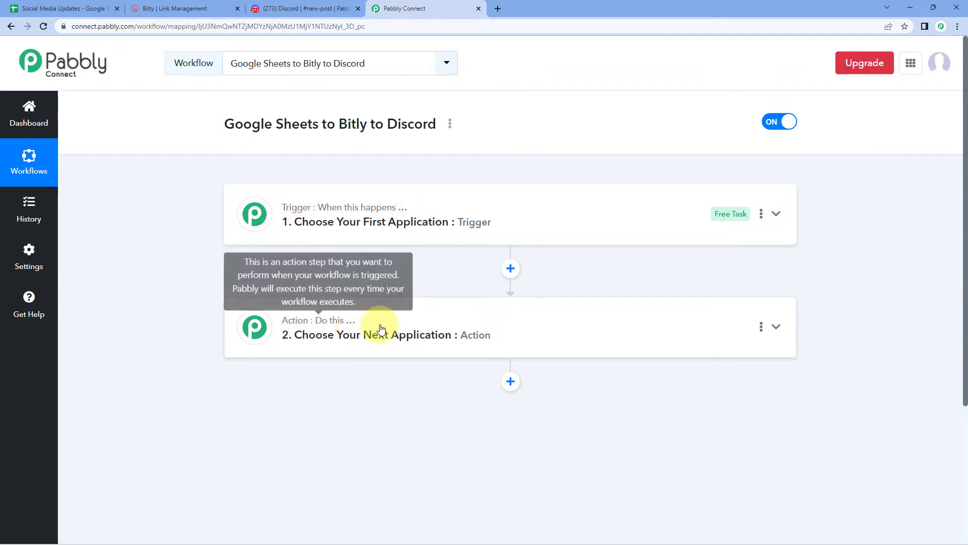
{"action": "left_click", "coordinate": [513, 213]}
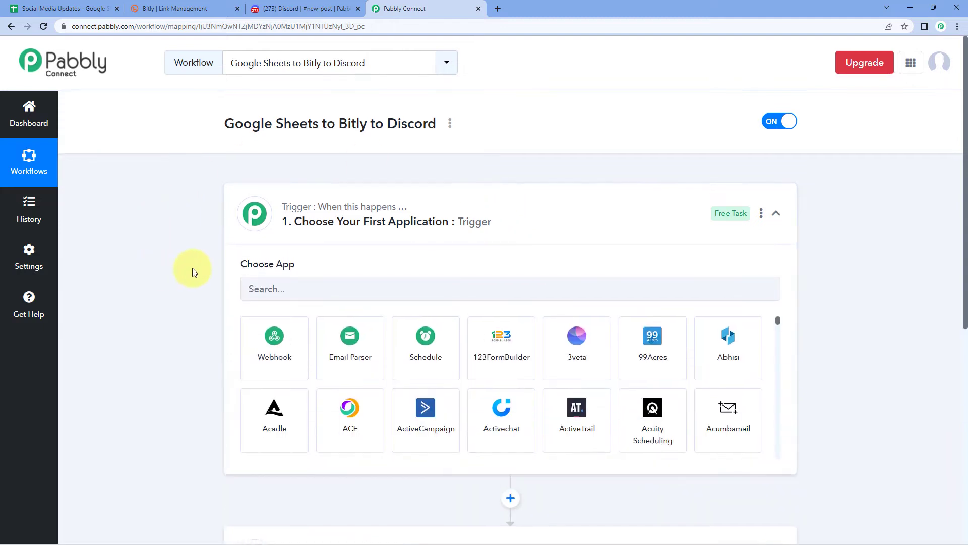
{"action": "scroll", "coordinate": [192, 268], "scroll_direction": "down", "scroll_amount": 1}
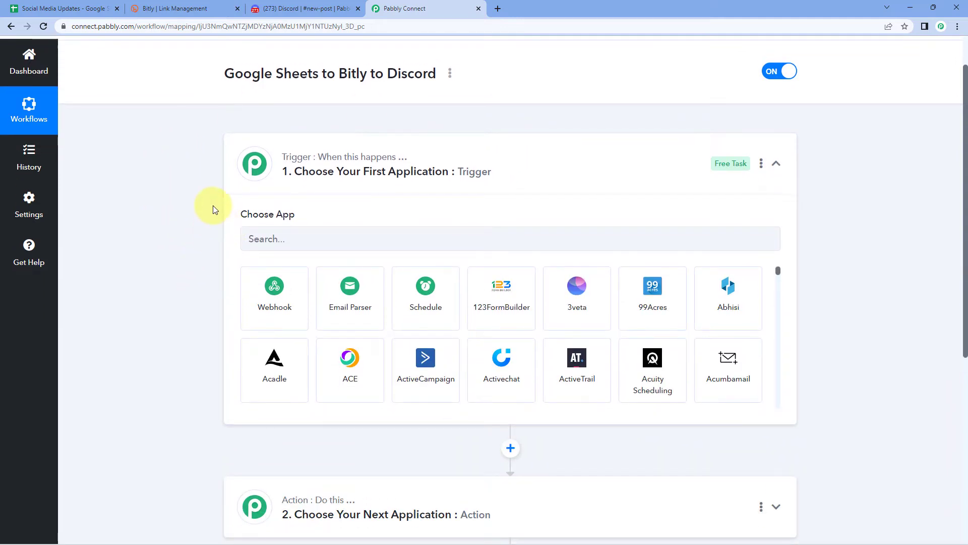
Examine the Social Media Updates spreadsheet's Date, Message and Post Link columns, the Bitly links page and Discord's new-post channel
{"action": "left_click", "coordinate": [62, 7]}
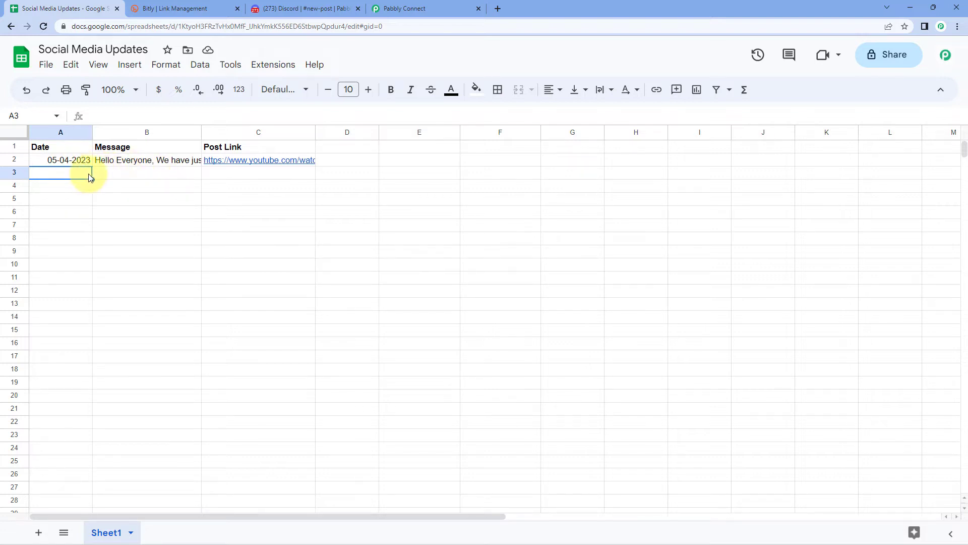
{"action": "left_click", "coordinate": [134, 174]}
{"action": "left_click", "coordinate": [235, 173]}
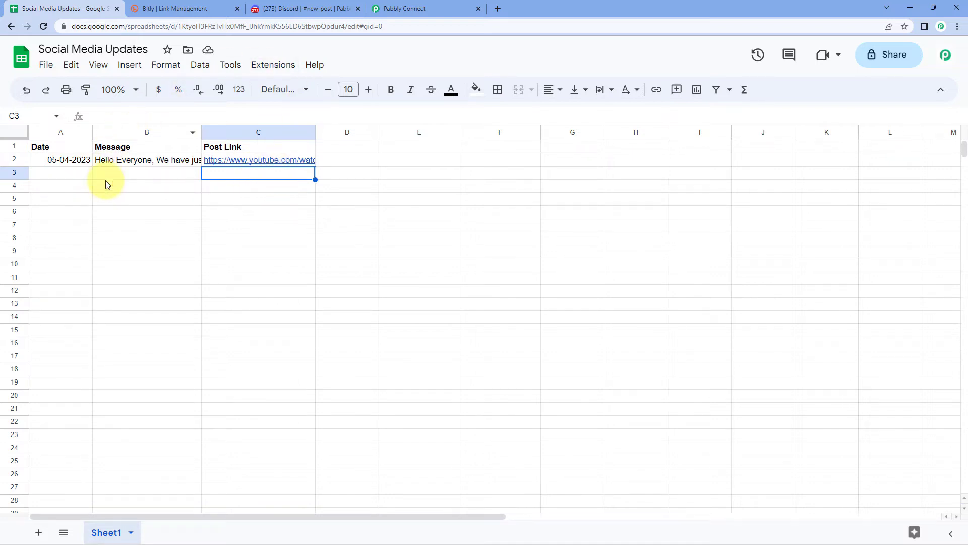
{"action": "left_click", "coordinate": [300, 9]}
{"action": "left_click", "coordinate": [55, 8]}
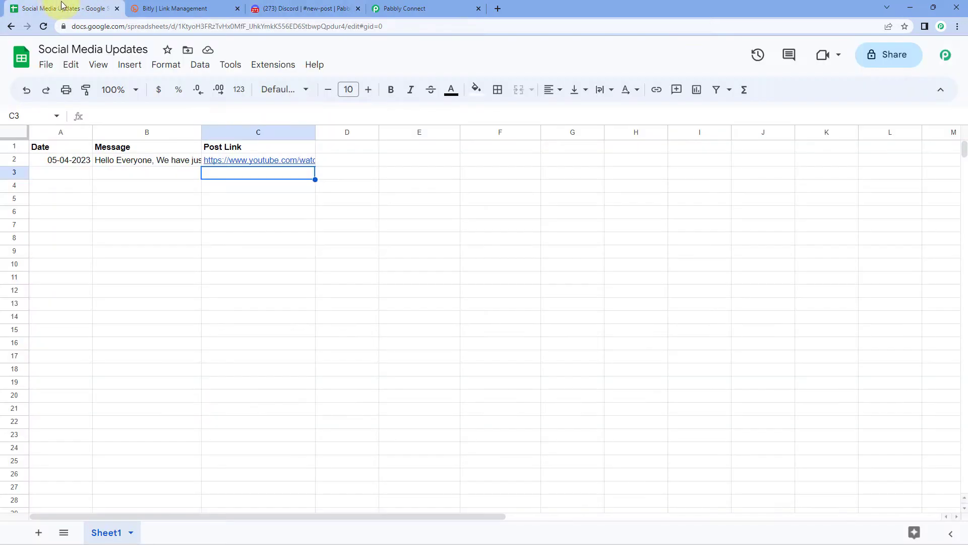
{"action": "left_click", "coordinate": [197, 9]}
{"action": "left_click", "coordinate": [58, 9]}
{"action": "left_click", "coordinate": [62, 177]}
{"action": "left_click_drag", "start_coordinate": [62, 176], "coordinate": [83, 178]}
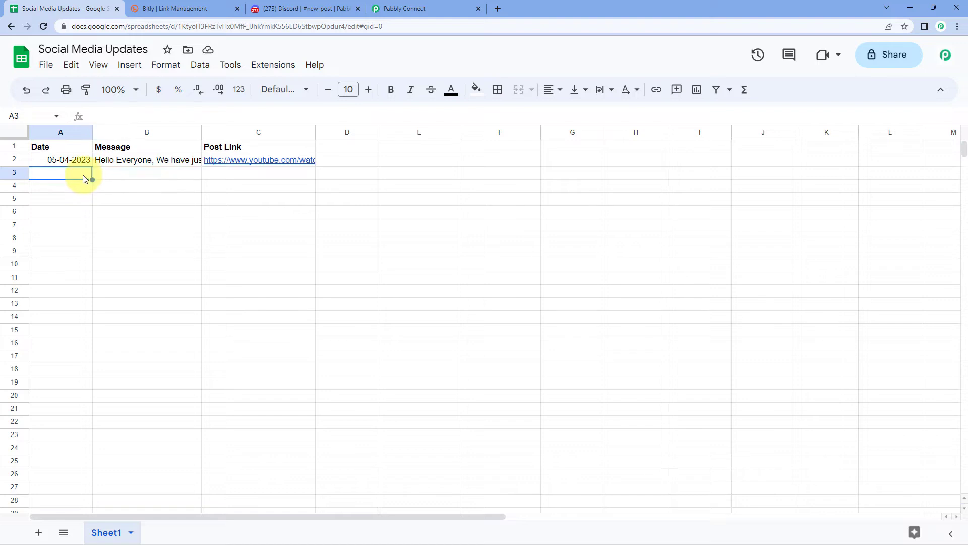
{"action": "left_click", "coordinate": [142, 172]}
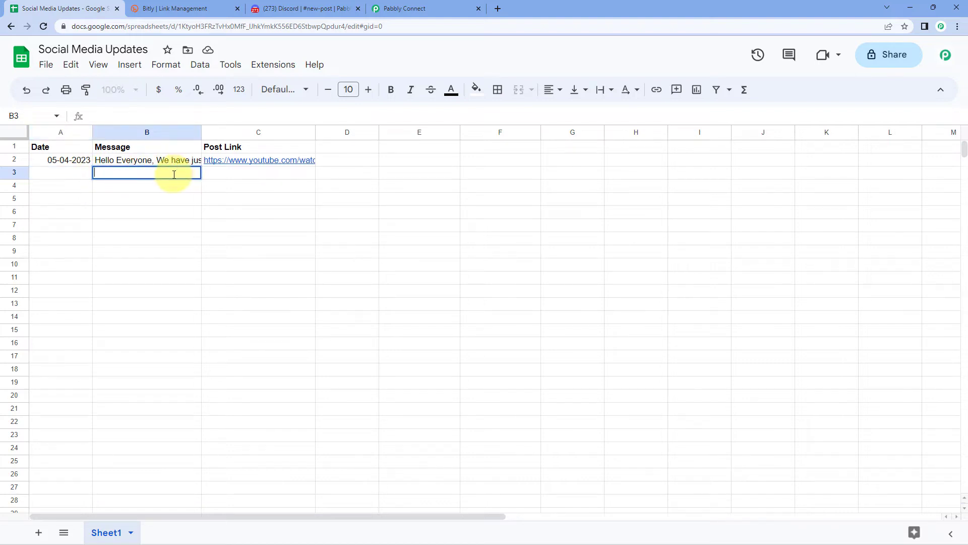
{"action": "left_click", "coordinate": [259, 177]}
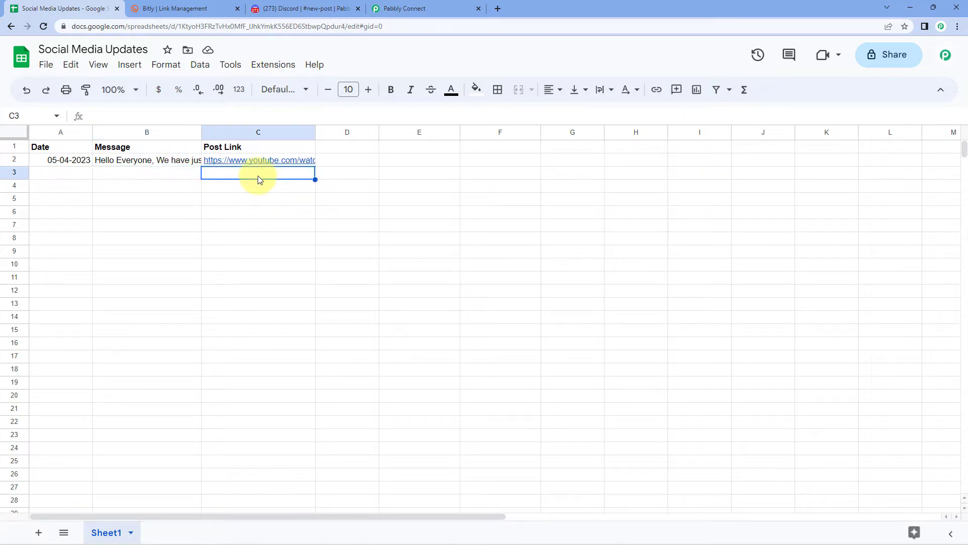
{"action": "left_click", "coordinate": [183, 7]}
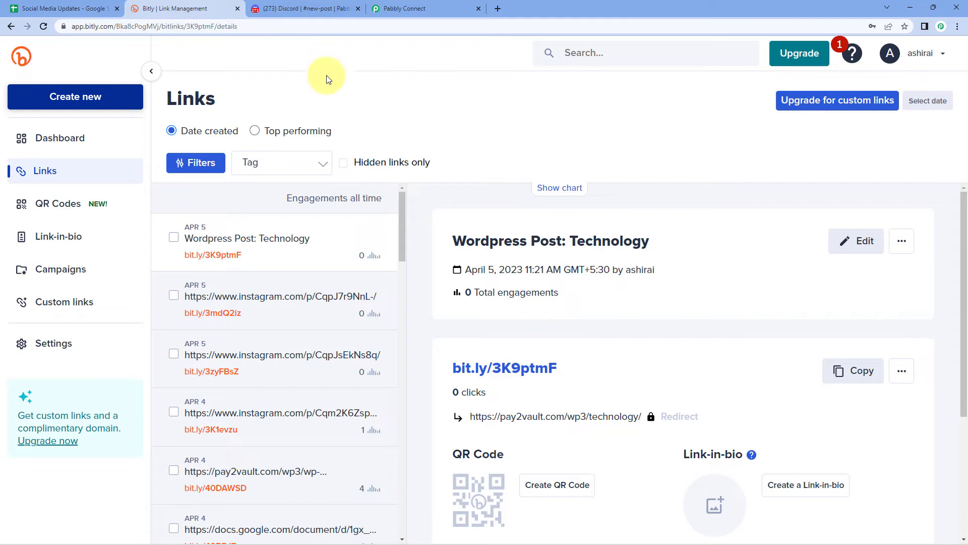
{"action": "left_click", "coordinate": [310, 8]}
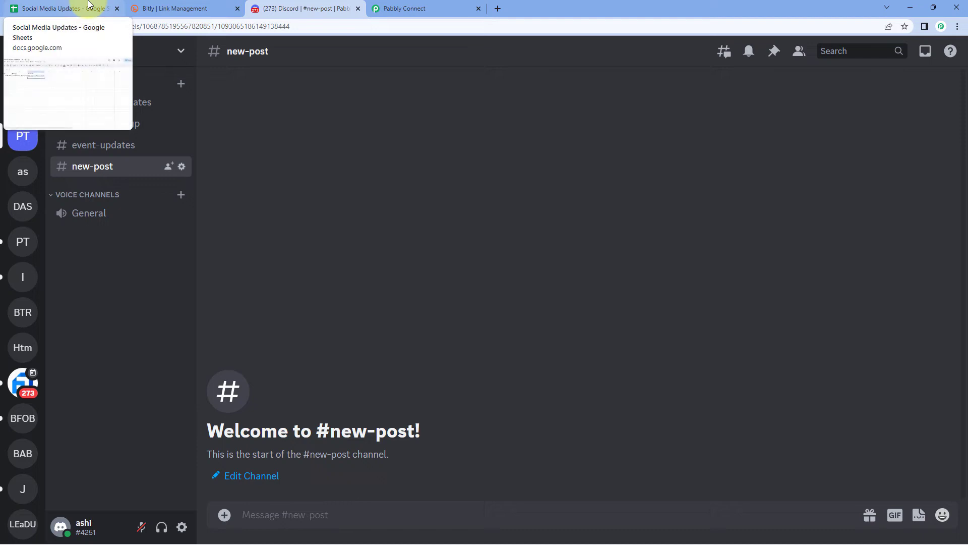
Switch to Pabbly Connect and choose Google Sheets as the workflow's trigger application
{"action": "left_click", "coordinate": [410, 4]}
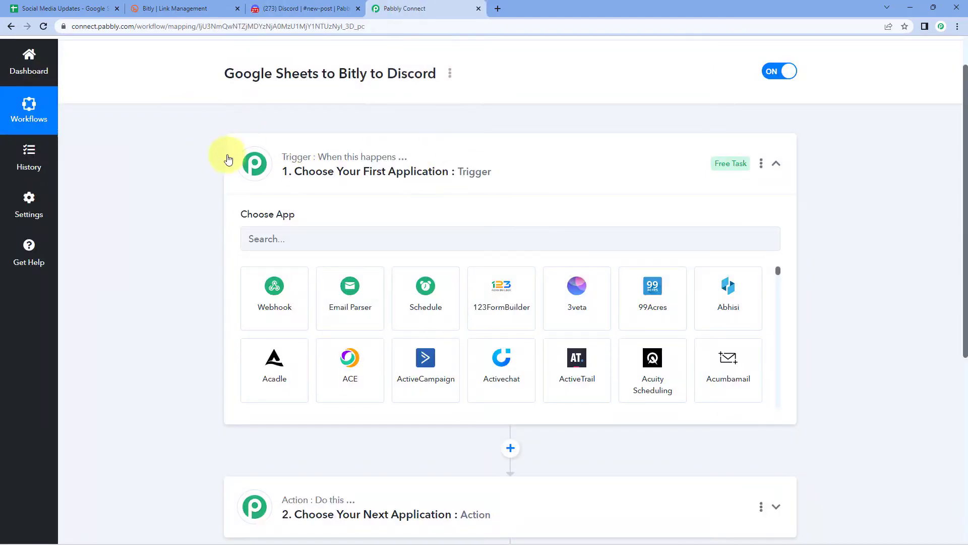
{"action": "left_click", "coordinate": [308, 229]}
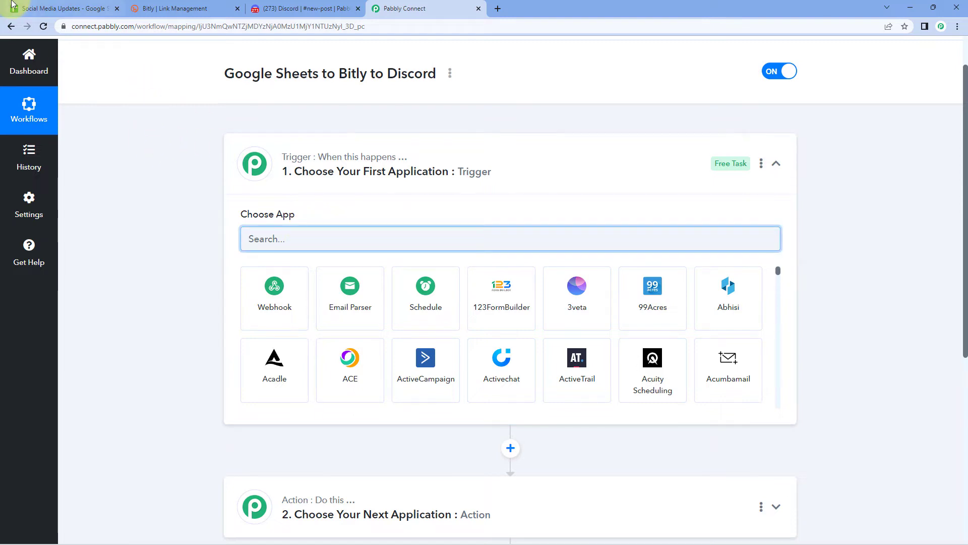
{"action": "left_click", "coordinate": [56, 8]}
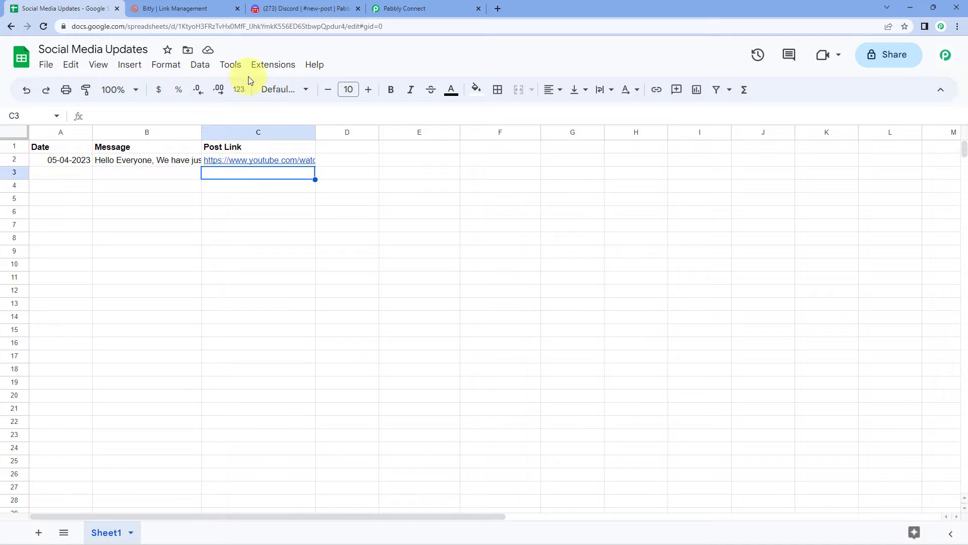
{"action": "left_click", "coordinate": [411, 8]}
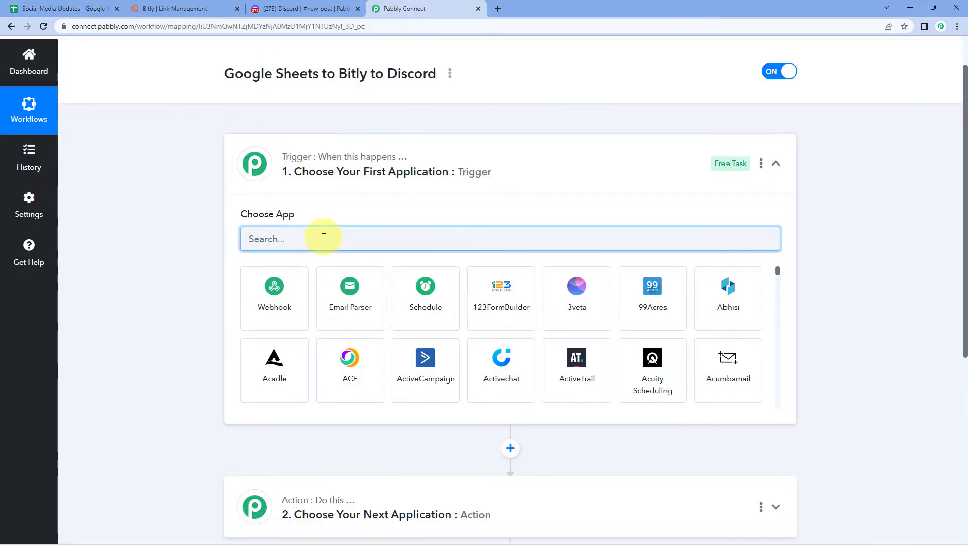
{"action": "type", "text": "Google Sheet"}
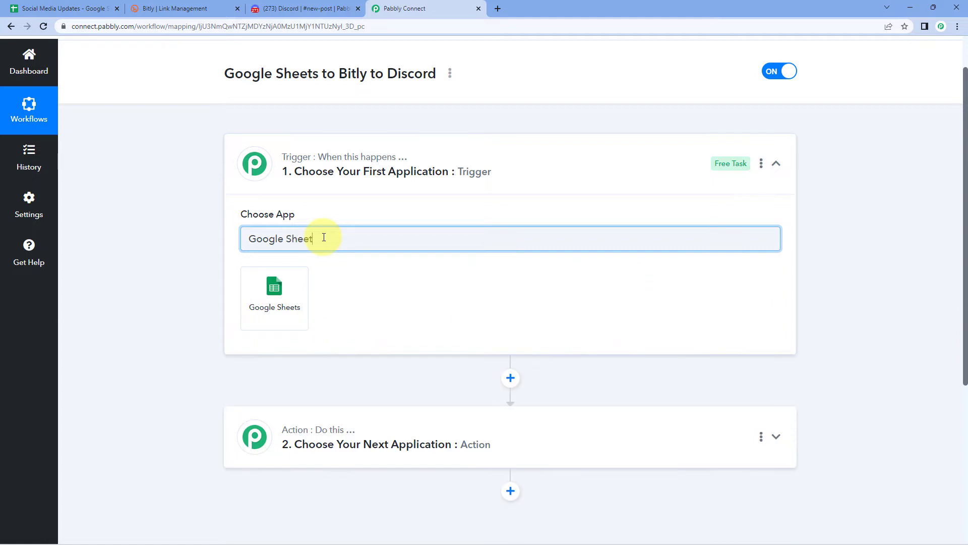
{"action": "type", "text": "s"}
{"action": "left_click", "coordinate": [276, 307]}
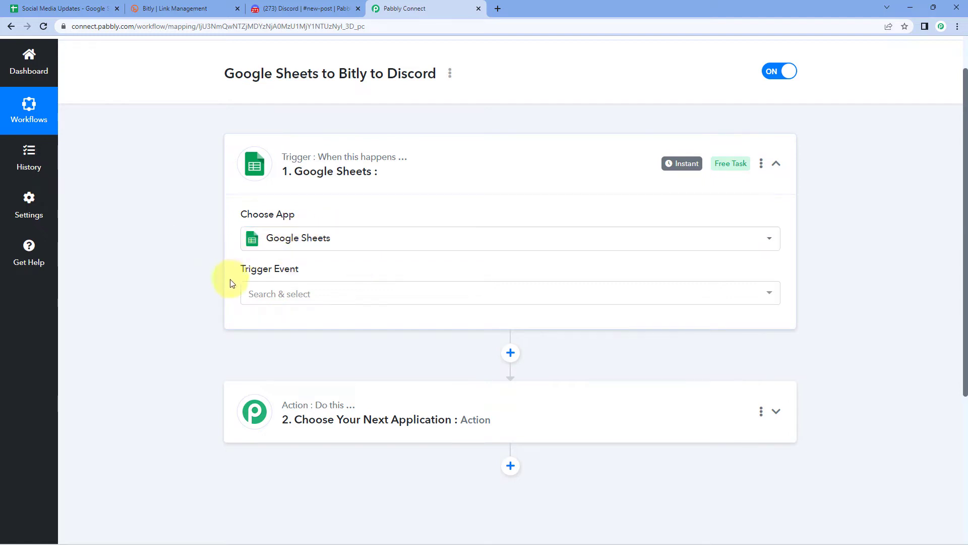
Set the Google Sheets trigger event to New or Updated Spreadsheet Row
{"action": "left_click", "coordinate": [338, 296]}
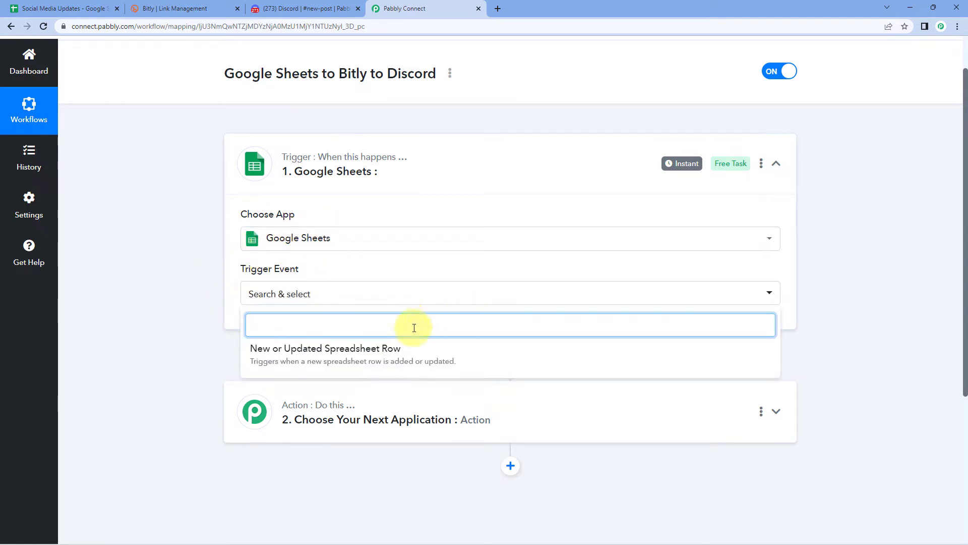
{"action": "left_click", "coordinate": [424, 347]}
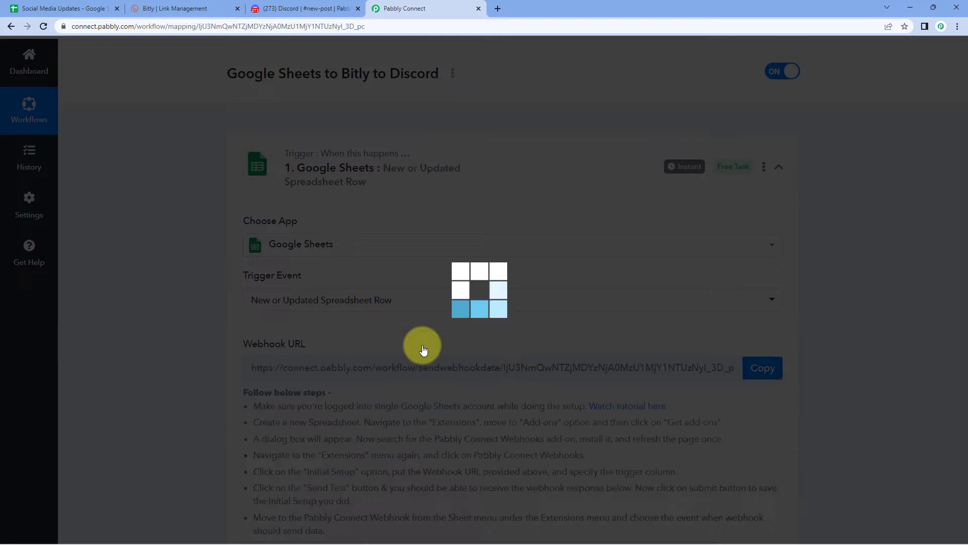
{"action": "scroll", "coordinate": [434, 333], "scroll_direction": "down", "scroll_amount": 3}
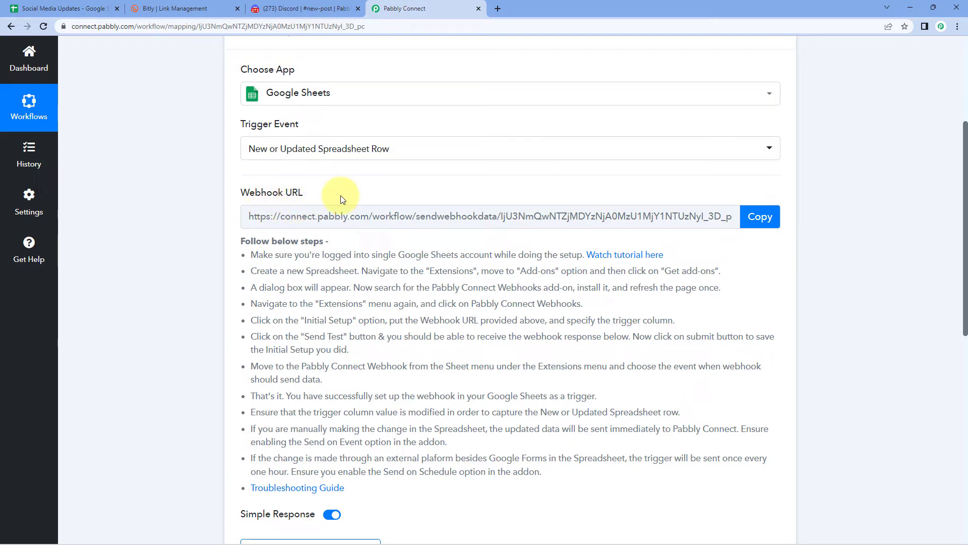
Review the webhook setup instructions in Pabbly Connect and copy the Google Sheets trigger's webhook URL
{"action": "left_click", "coordinate": [65, 9]}
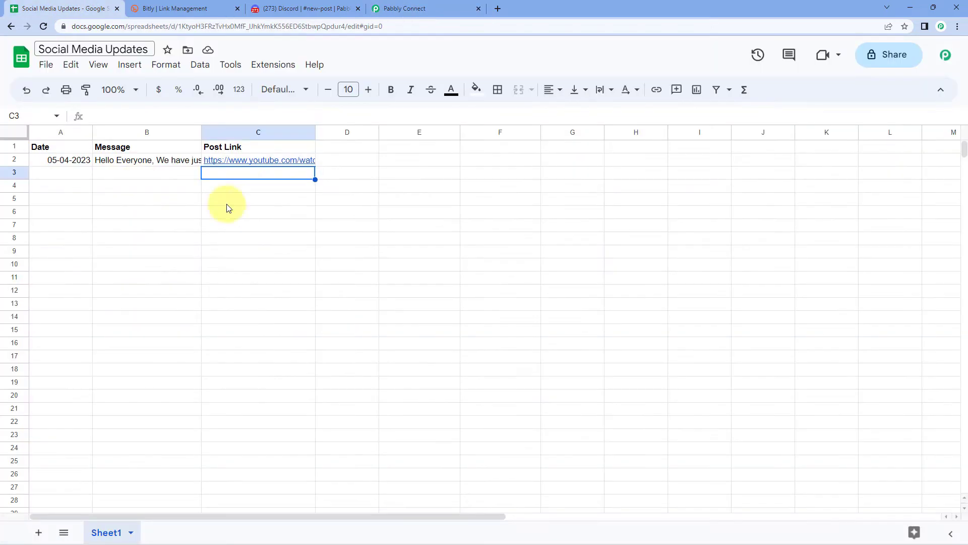
{"action": "left_click", "coordinate": [396, 9]}
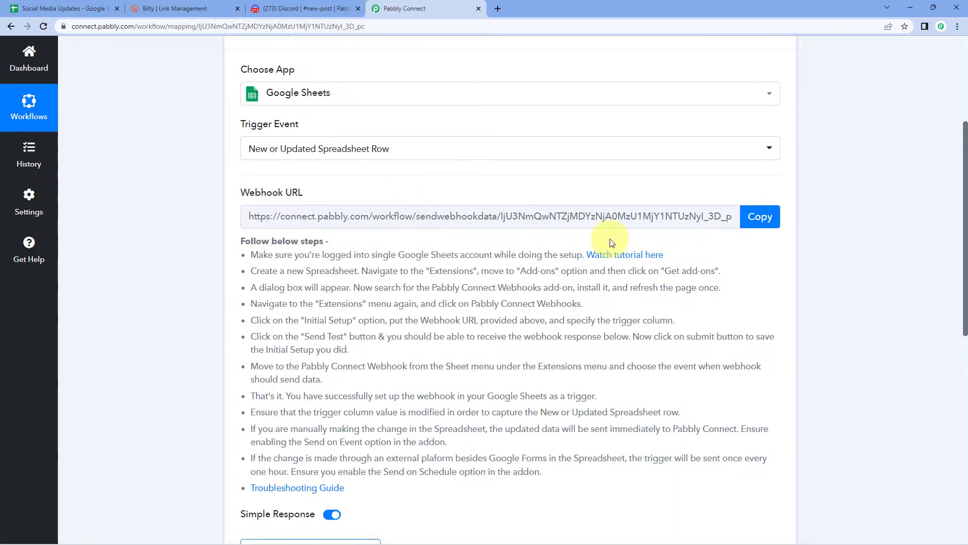
{"action": "scroll", "coordinate": [555, 197], "scroll_direction": "down", "scroll_amount": 1}
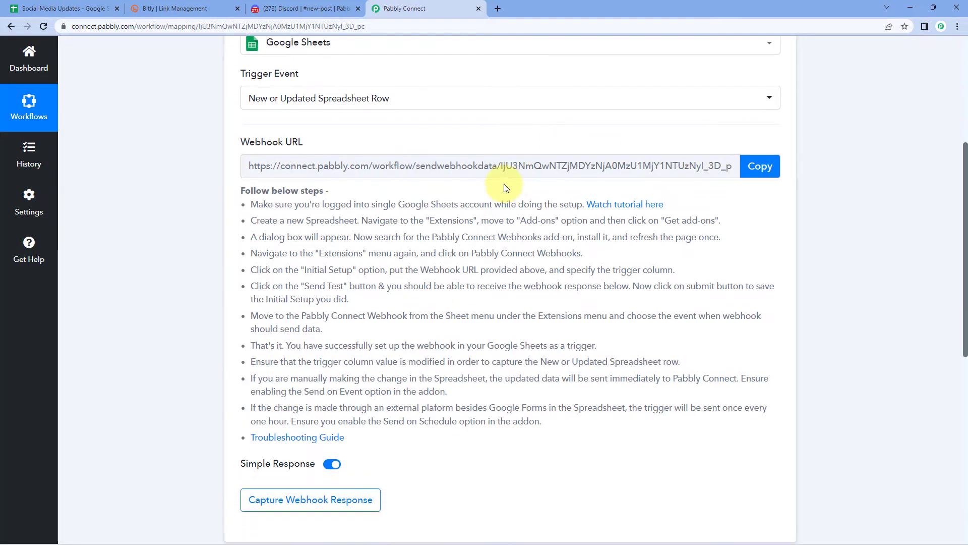
{"action": "left_click_drag", "start_coordinate": [248, 197], "coordinate": [544, 424]}
{"action": "left_click", "coordinate": [504, 138]}
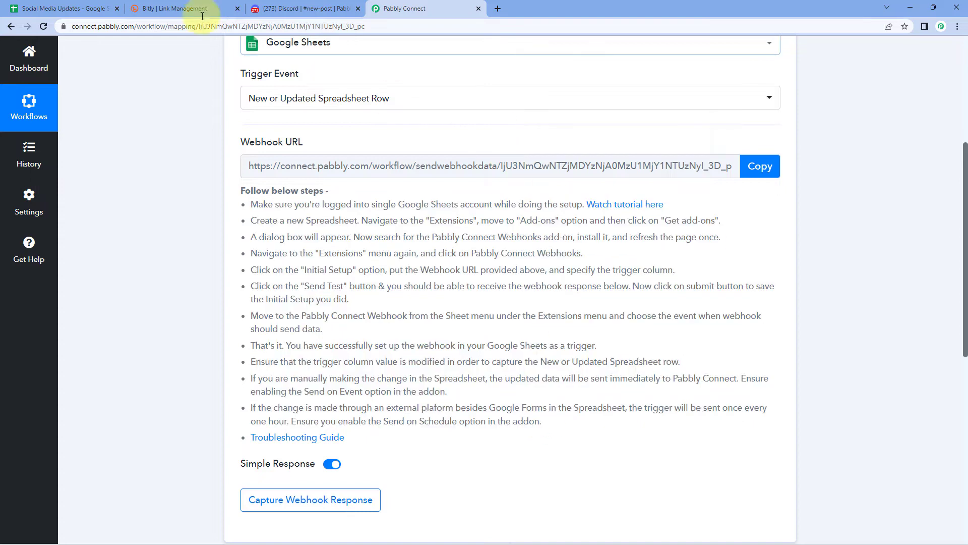
{"action": "left_click", "coordinate": [57, 6]}
{"action": "left_click", "coordinate": [454, 6]}
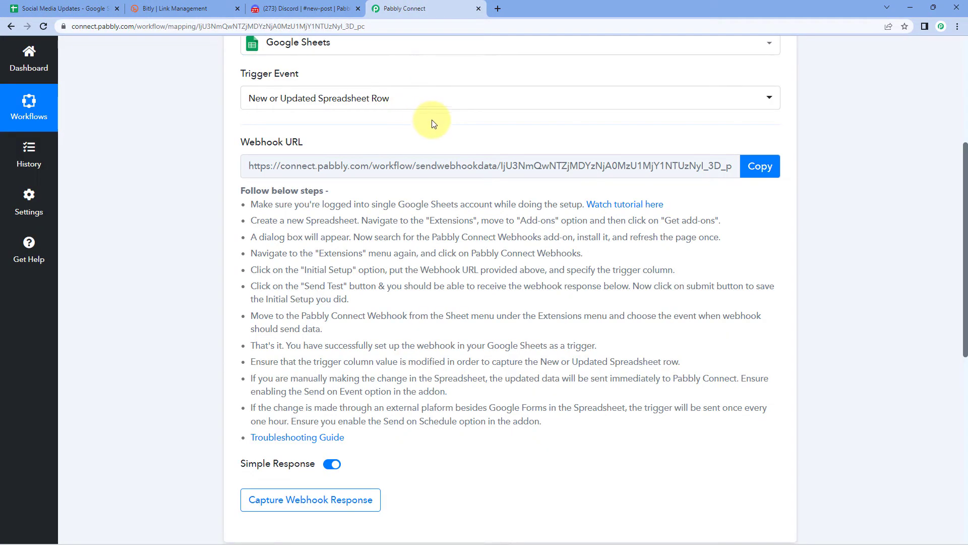
{"action": "left_click", "coordinate": [760, 166]}
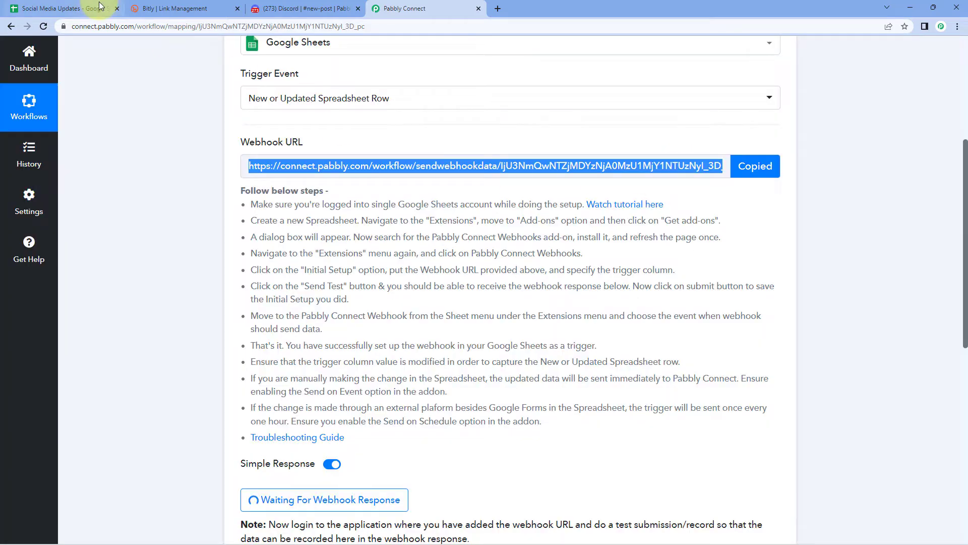
Switch to the Social Media Updates spreadsheet, search the Google Workspace Marketplace for the Pabbly Connect Webhooks add-on, and close the marketplace
{"action": "left_click", "coordinate": [76, 7]}
{"action": "left_click", "coordinate": [71, 171]}
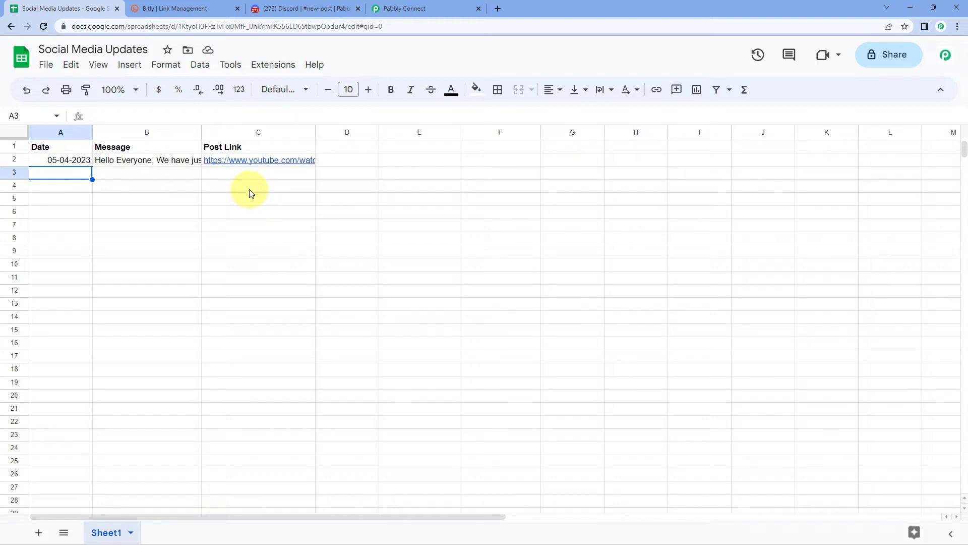
{"action": "left_click", "coordinate": [285, 64]}
{"action": "mouse_move", "coordinate": [307, 89]}
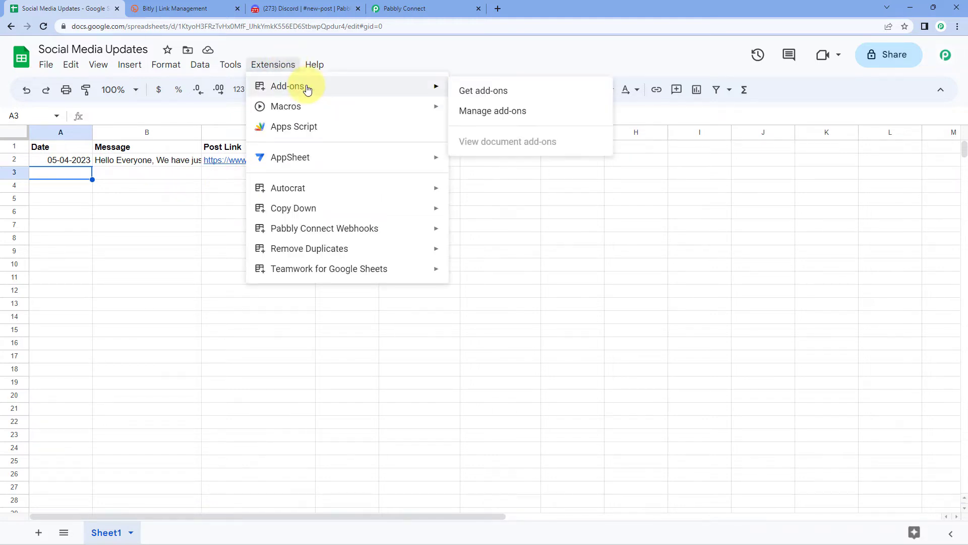
{"action": "left_click", "coordinate": [492, 94]}
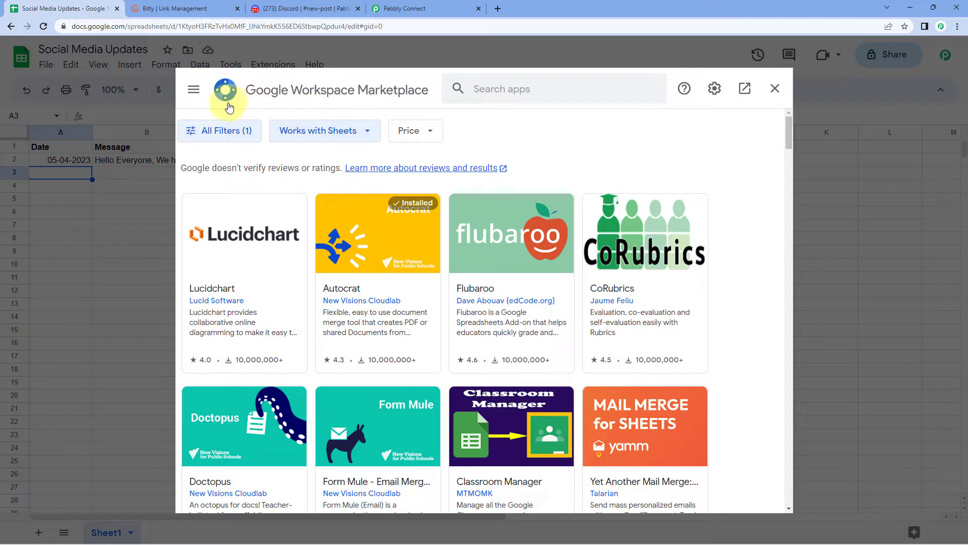
{"action": "left_click", "coordinate": [517, 89]}
{"action": "type", "text": "Pabbly"}
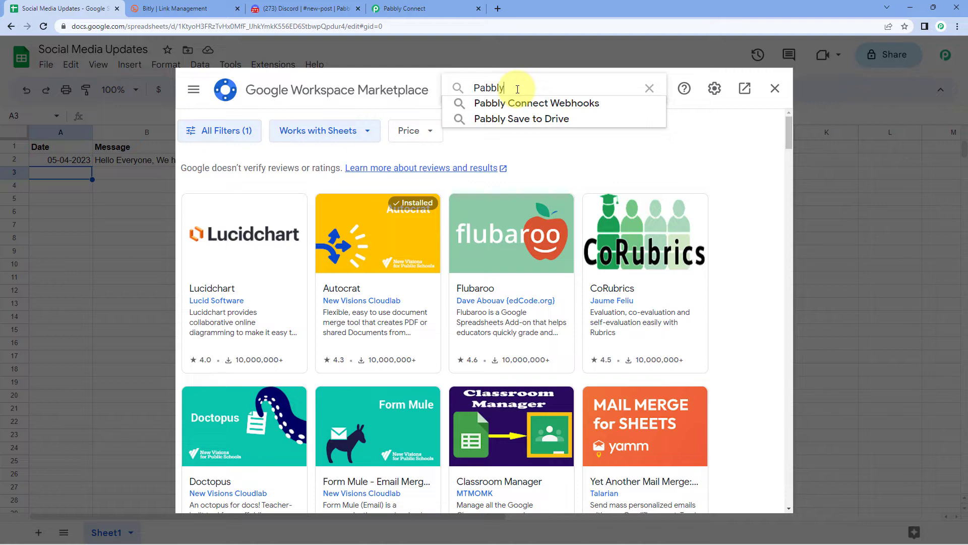
{"action": "key", "text": "Down"}
{"action": "key", "text": "Return"}
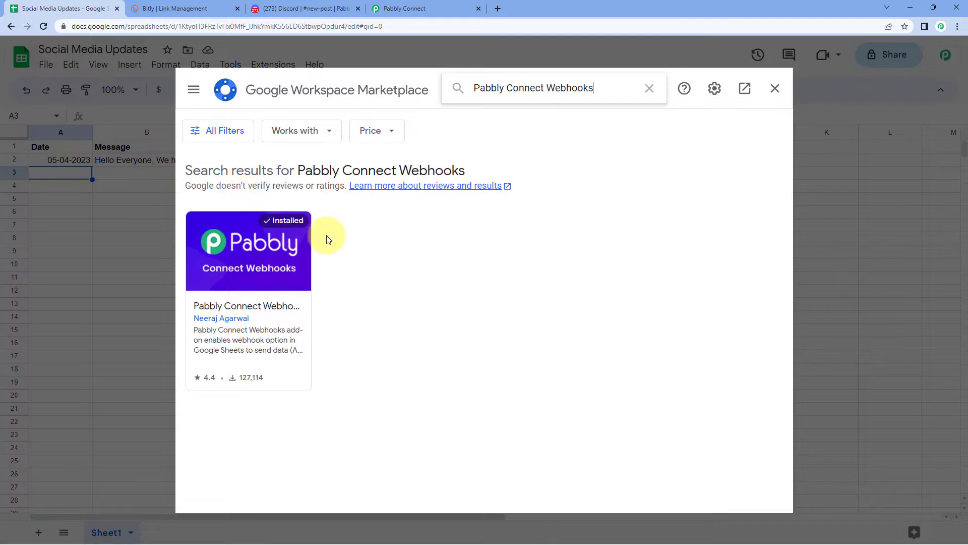
{"action": "left_click", "coordinate": [775, 89]}
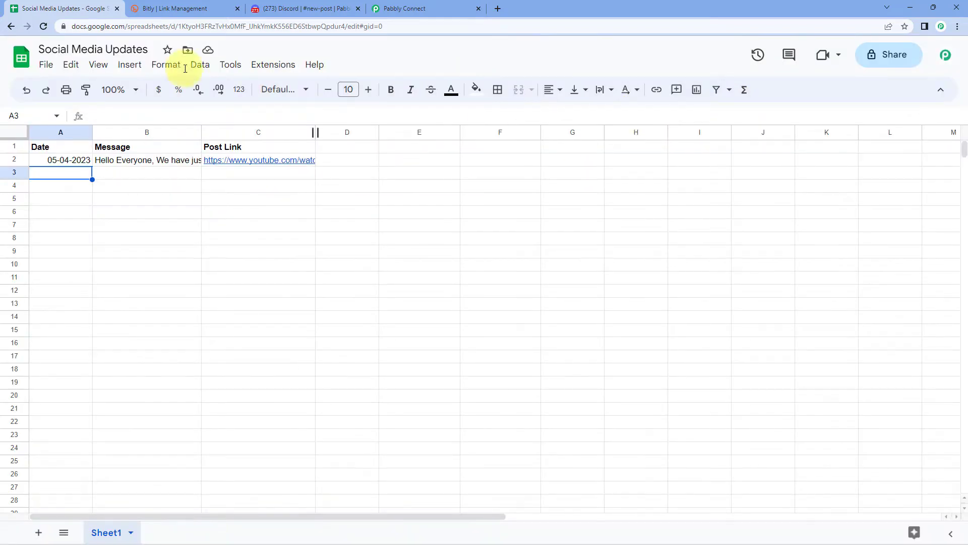
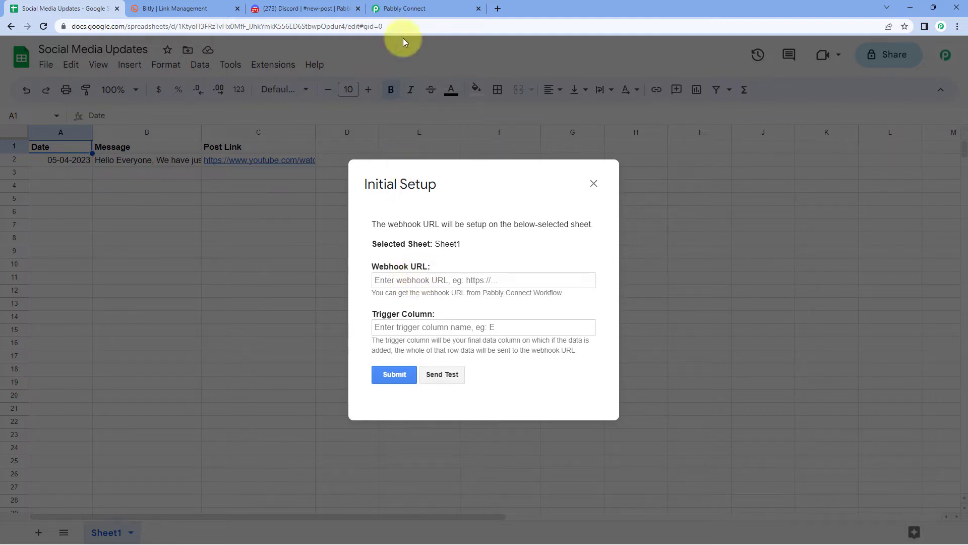
Copy the trigger's webhook URL from Pabbly Connect and paste it as the Webhook URL in the spreadsheet's Initial Setup dialog
{"action": "left_click", "coordinate": [404, 5]}
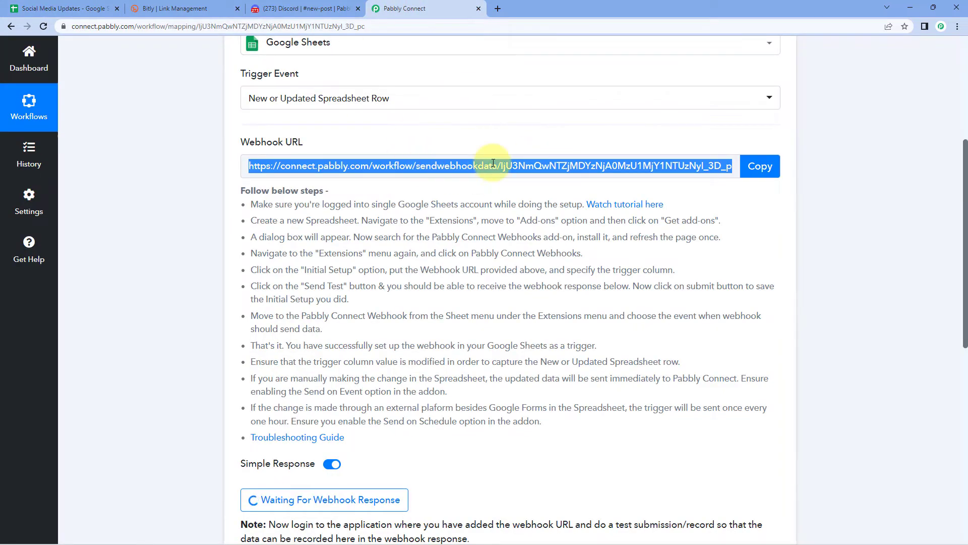
{"action": "left_click", "coordinate": [760, 169]}
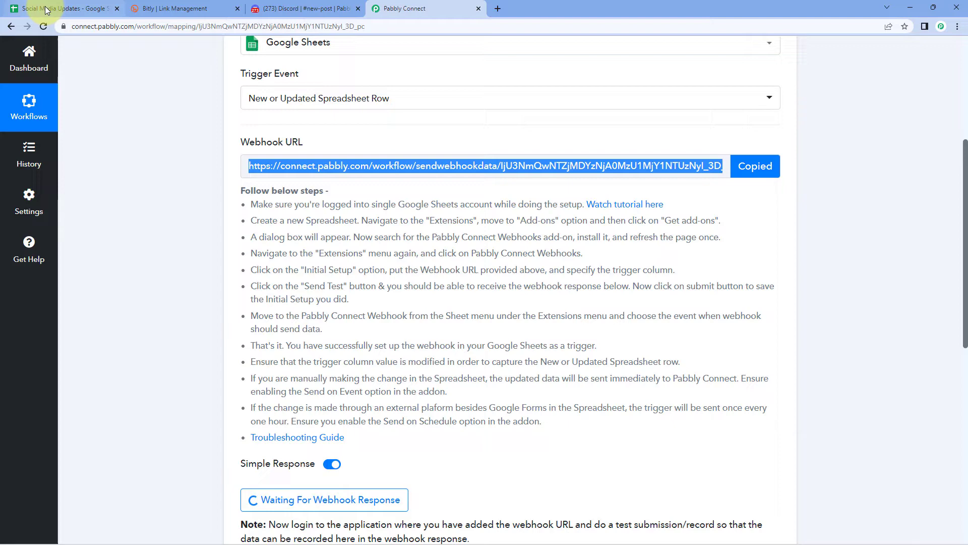
{"action": "left_click", "coordinate": [21, 8]}
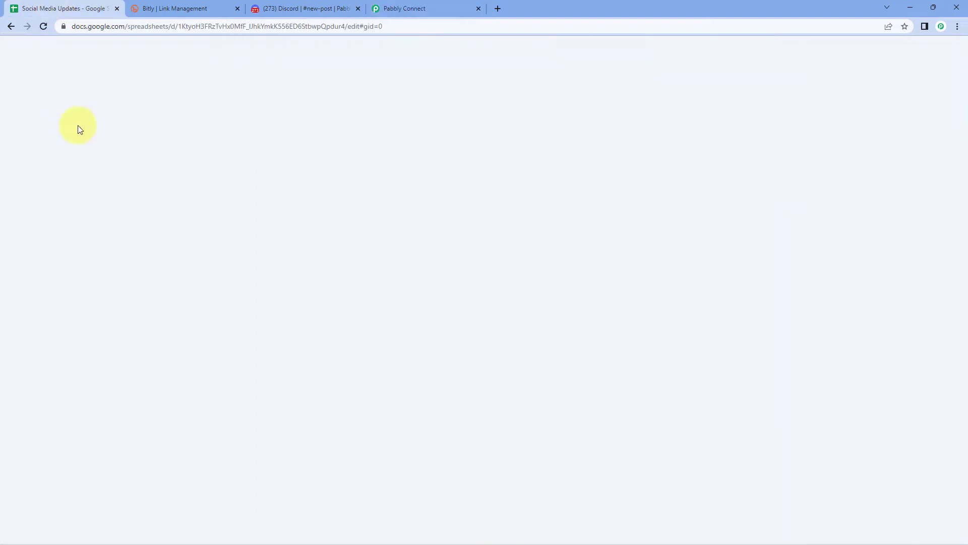
{"action": "left_click", "coordinate": [399, 277]}
{"action": "right_click", "coordinate": [399, 279]}
{"action": "left_click", "coordinate": [425, 357]}
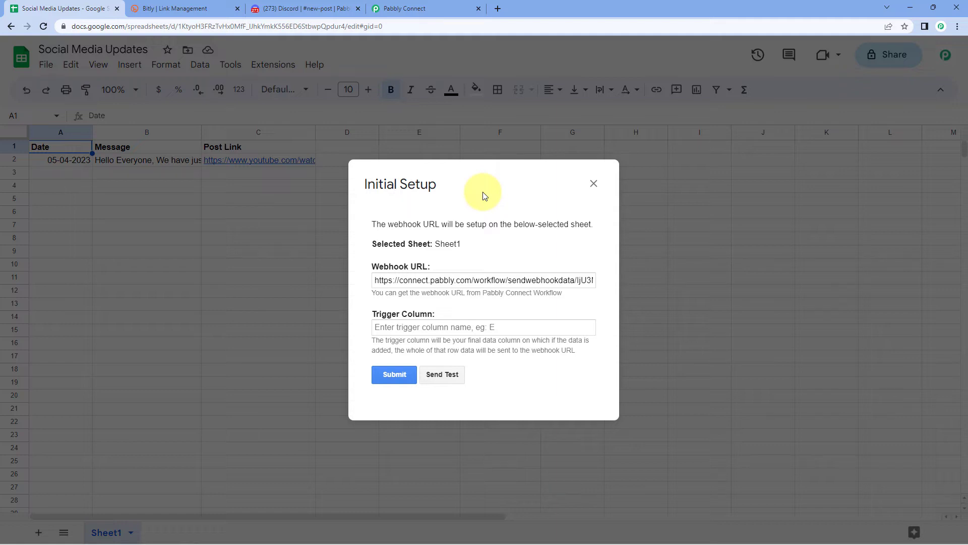
Set the trigger column to C in the Initial Setup dialog and send the test data
{"action": "left_click_drag", "start_coordinate": [482, 192], "coordinate": [520, 193]}
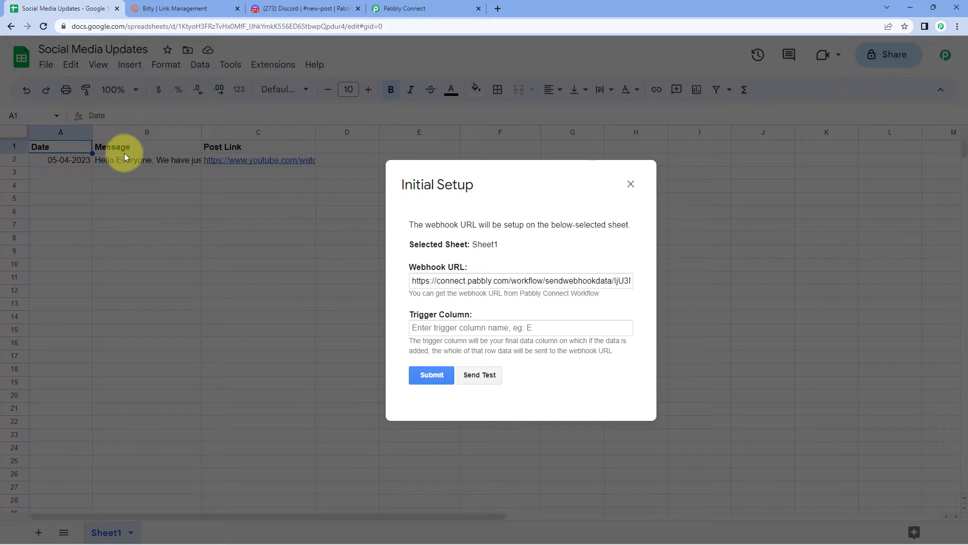
{"action": "left_click", "coordinate": [481, 326]}
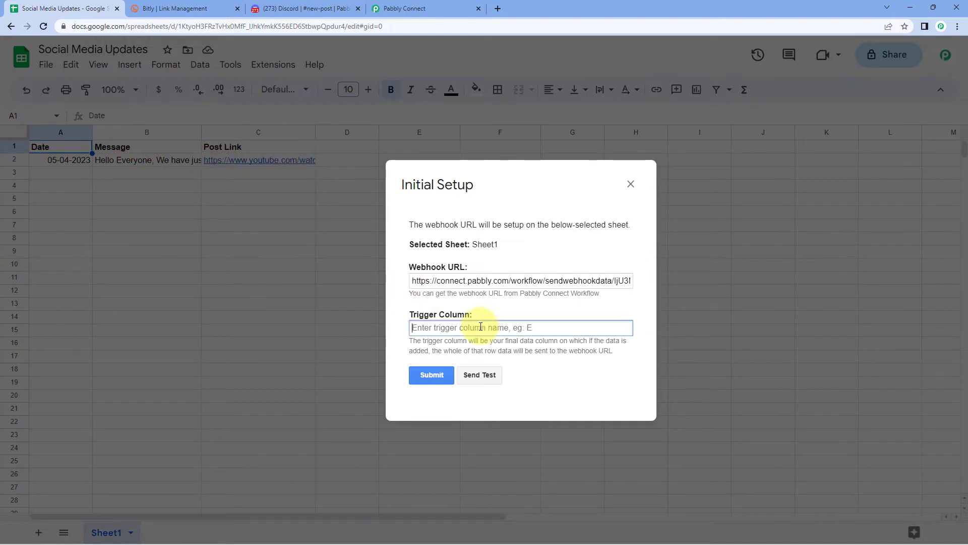
{"action": "type", "text": "C"}
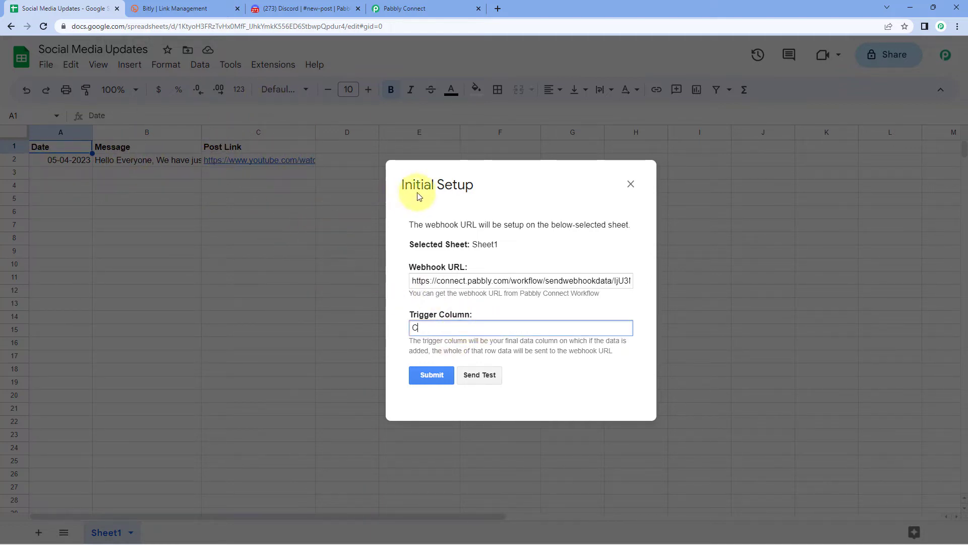
{"action": "left_click", "coordinate": [447, 196]}
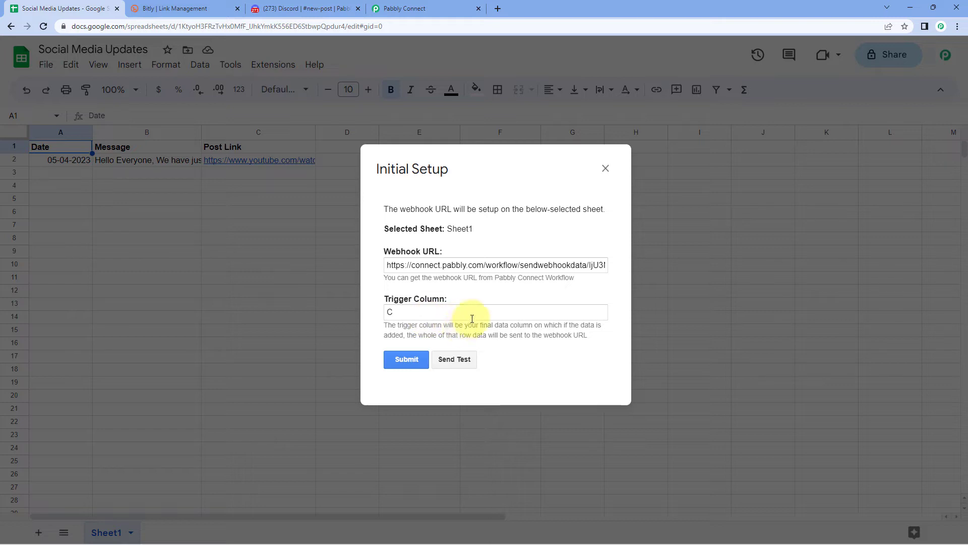
{"action": "left_click", "coordinate": [456, 359]}
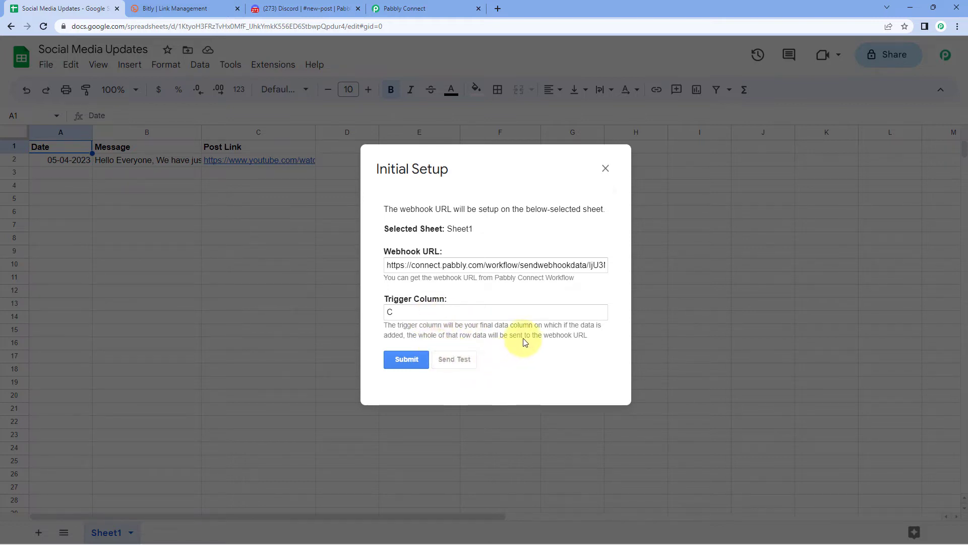
{"action": "scroll", "coordinate": [522, 338], "scroll_direction": "down", "scroll_amount": 2}
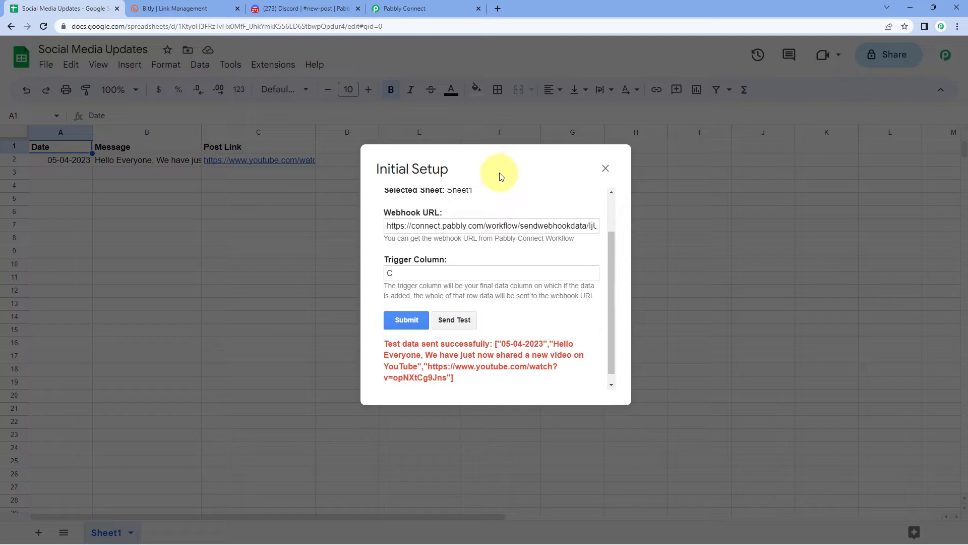
Switch to Pabbly Connect and examine the date, message and post link in the received webhook response
{"action": "left_click", "coordinate": [411, 9]}
{"action": "scroll", "coordinate": [201, 224], "scroll_direction": "down", "scroll_amount": 6}
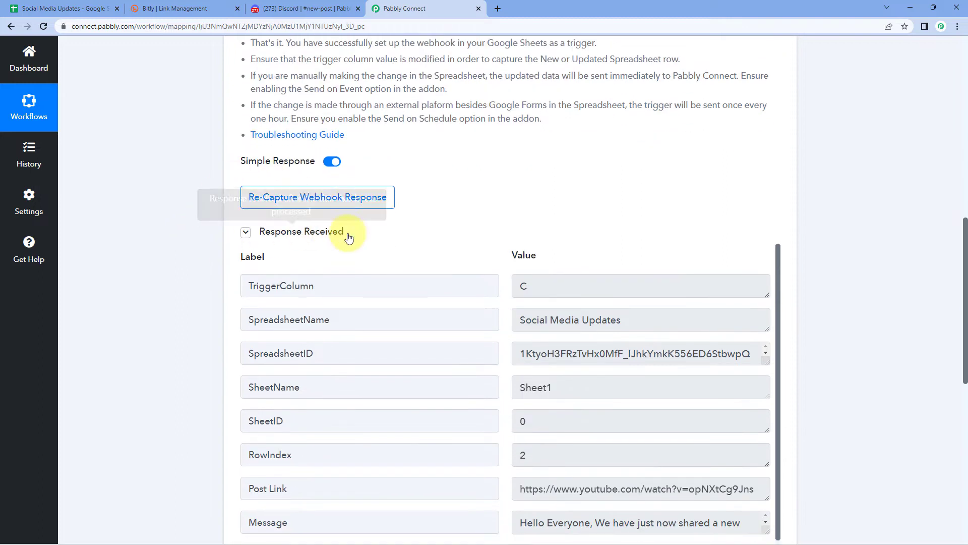
{"action": "scroll", "coordinate": [488, 214], "scroll_direction": "down", "scroll_amount": 1}
{"action": "scroll", "coordinate": [488, 211], "scroll_direction": "down", "scroll_amount": 1}
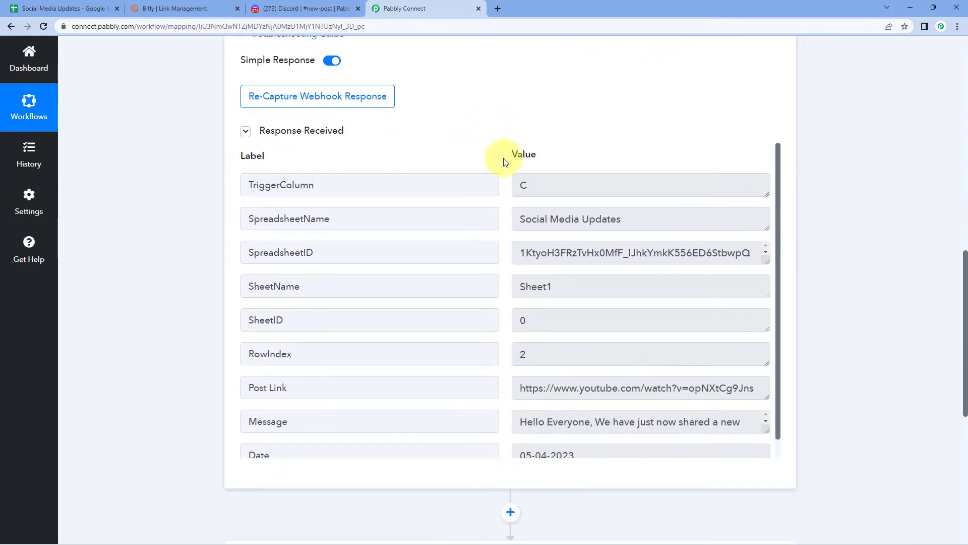
{"action": "scroll", "coordinate": [497, 202], "scroll_direction": "down", "scroll_amount": 2}
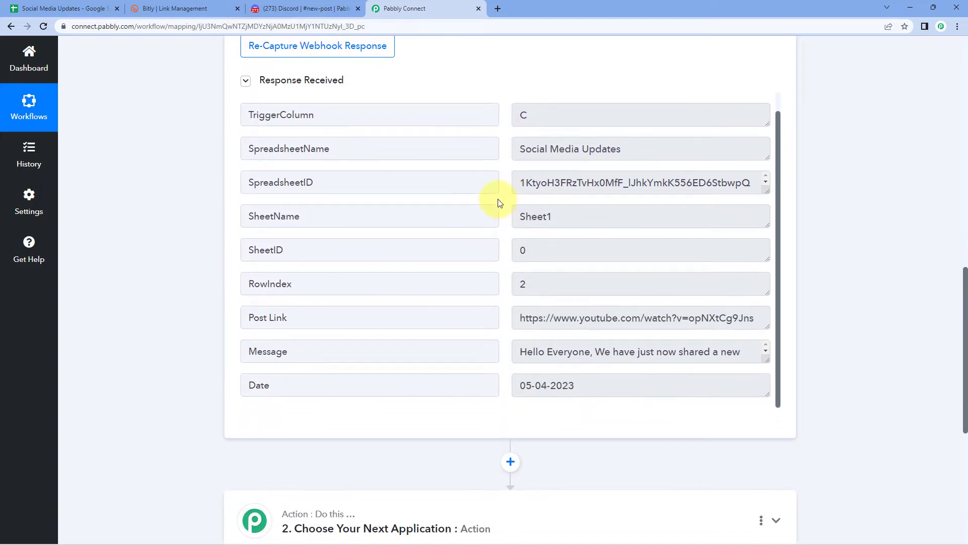
{"action": "left_click_drag", "start_coordinate": [579, 385], "coordinate": [501, 407]}
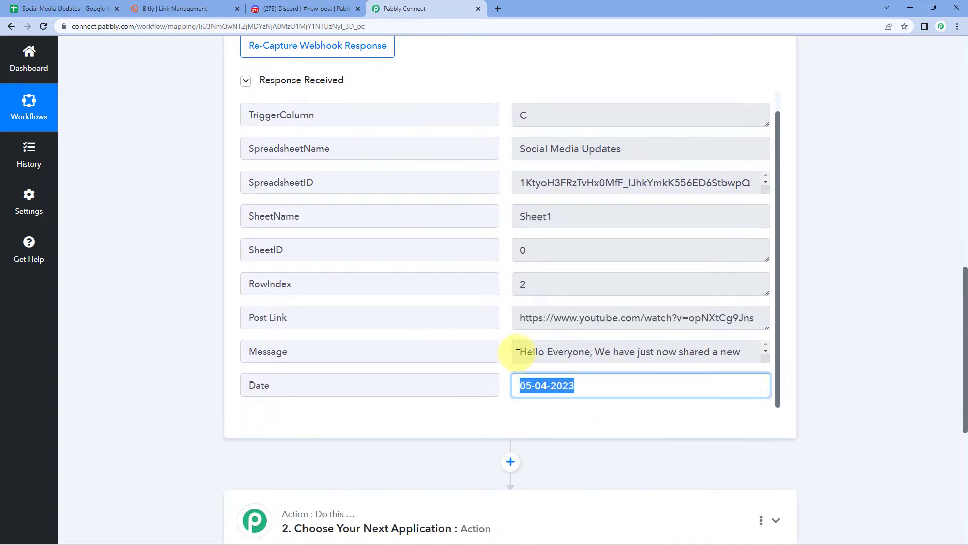
{"action": "left_click_drag", "start_coordinate": [518, 352], "coordinate": [676, 371]}
{"action": "left_click_drag", "start_coordinate": [525, 320], "coordinate": [489, 309]}
{"action": "left_click", "coordinate": [761, 320]}
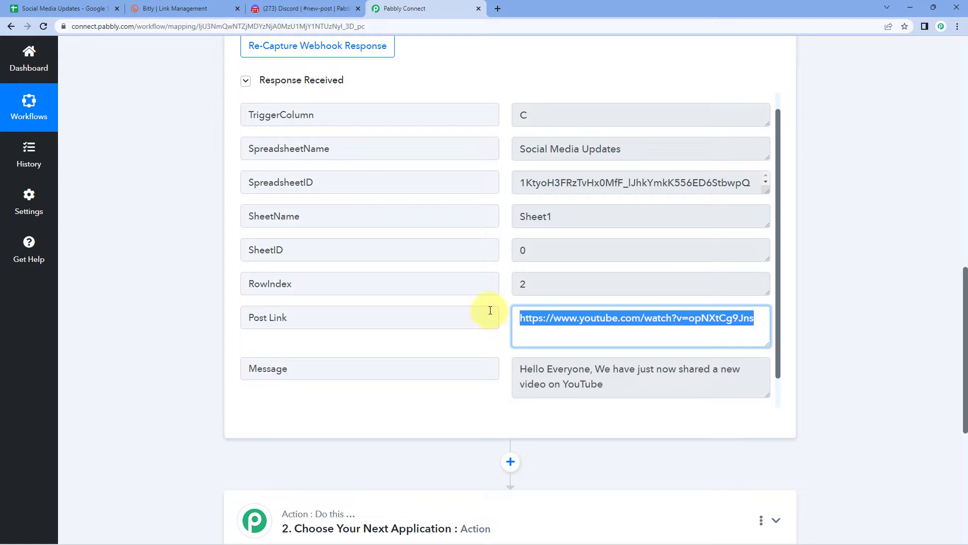
Return to the Social Media Updates spreadsheet, submit the webhook's Initial Setup and close the dialog
{"action": "left_click", "coordinate": [55, 6]}
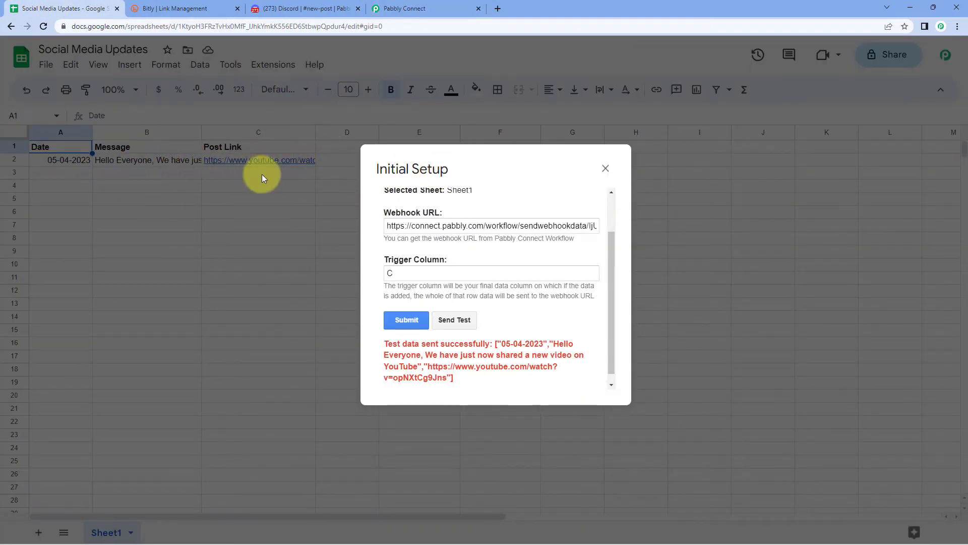
{"action": "left_click", "coordinate": [413, 8]}
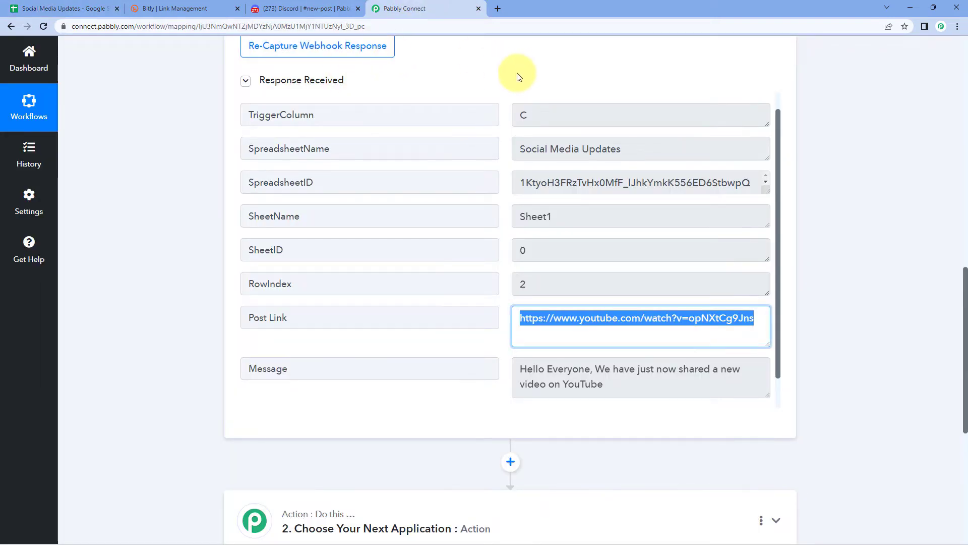
{"action": "left_click", "coordinate": [79, 10]}
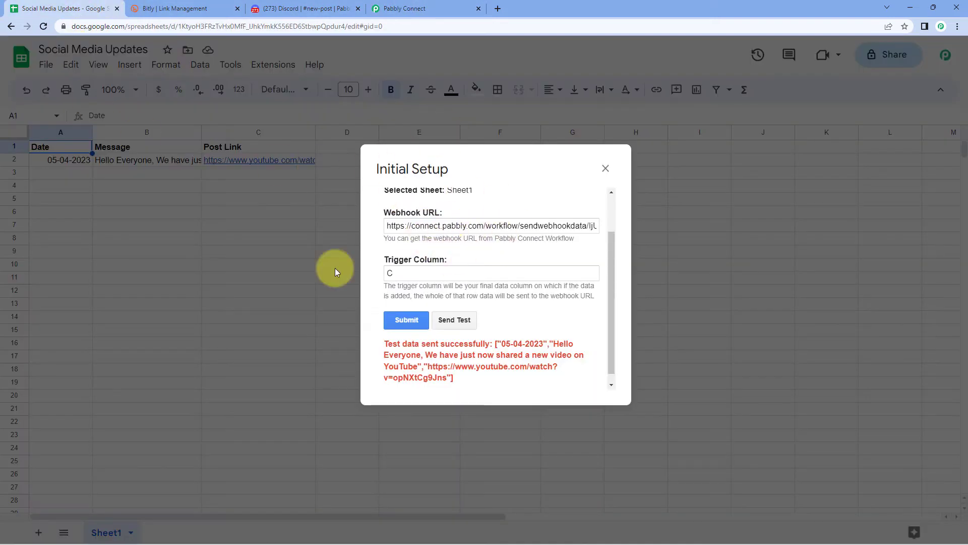
{"action": "left_click", "coordinate": [404, 318]}
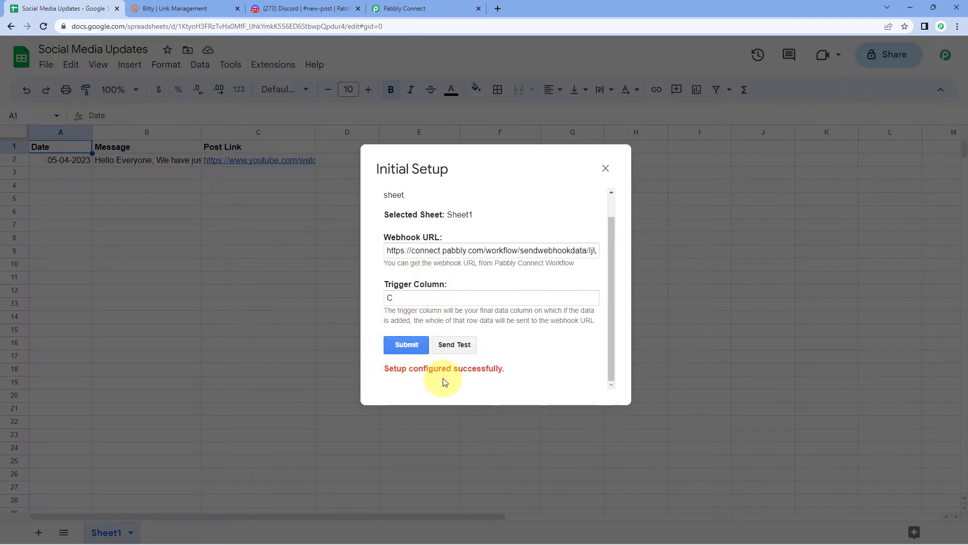
{"action": "left_click", "coordinate": [606, 169]}
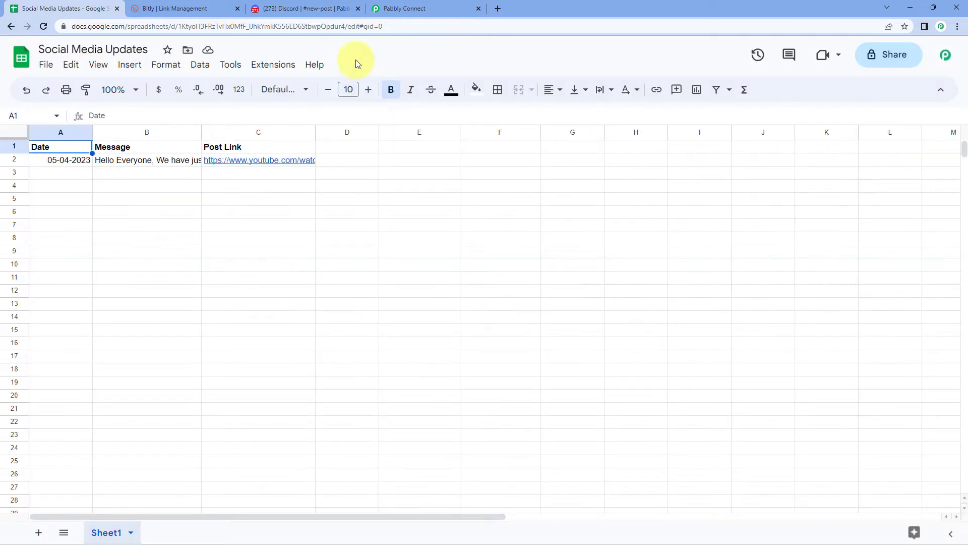
Enable Send On Event for the Pabbly Connect Webhooks add-on in the spreadsheet
{"action": "left_click", "coordinate": [275, 64]}
{"action": "mouse_move", "coordinate": [230, 65]}
{"action": "mouse_move", "coordinate": [279, 65]}
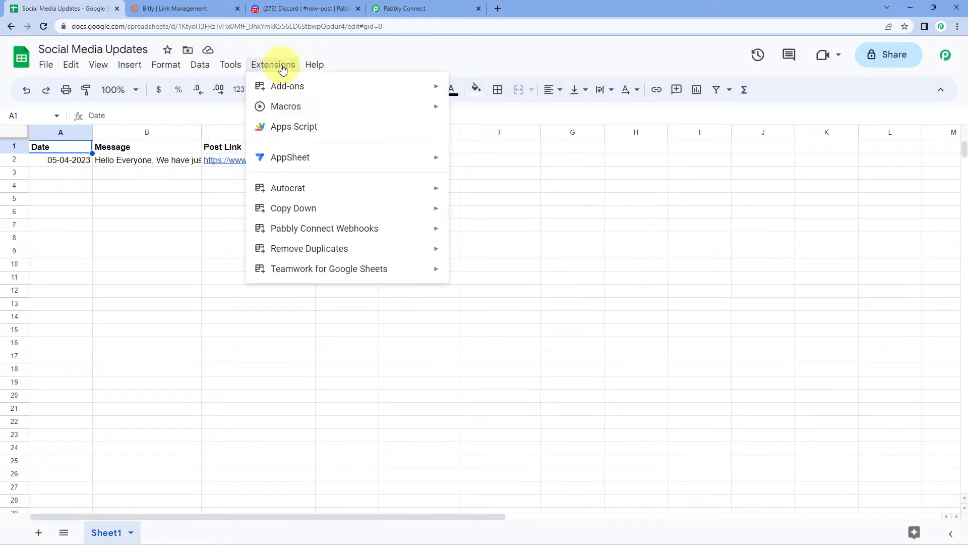
{"action": "mouse_move", "coordinate": [323, 227]}
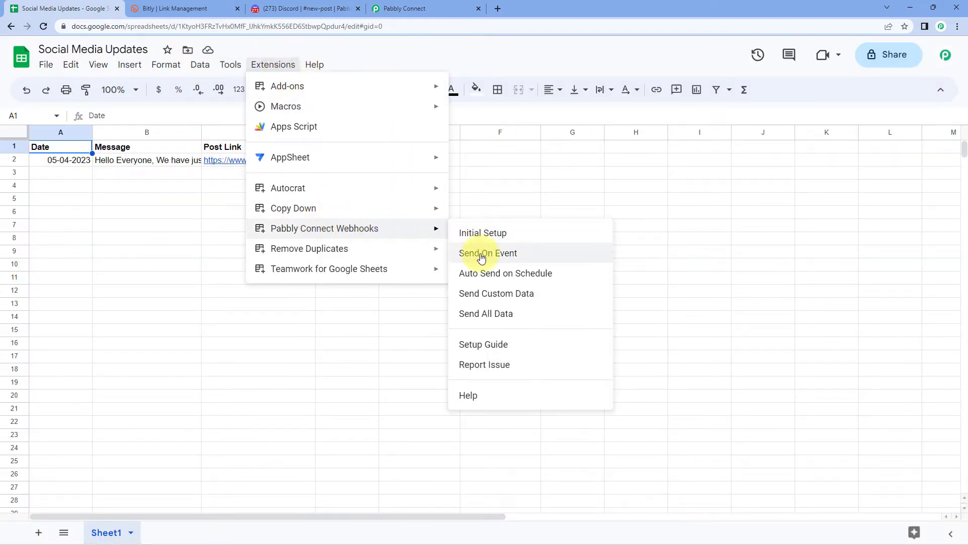
{"action": "left_click", "coordinate": [465, 258]}
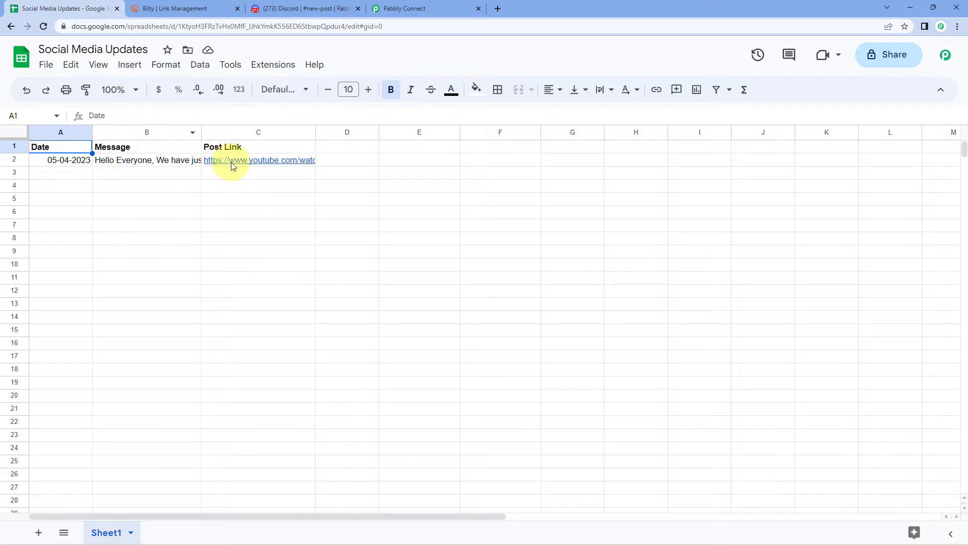
Compare the post link, message and date in Pabbly Connect's webhook response with row 2 of the Social Media Updates spreadsheet
{"action": "left_click", "coordinate": [449, 7]}
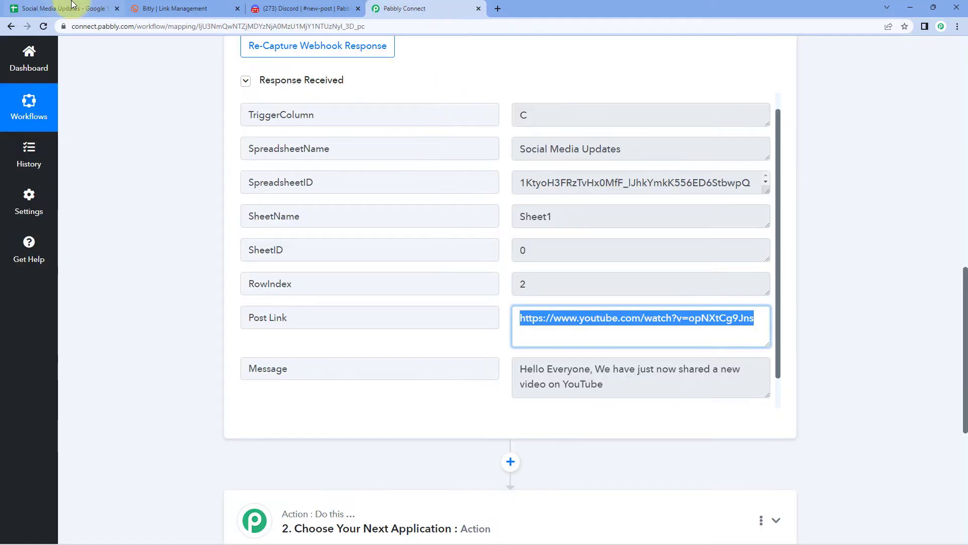
{"action": "left_click", "coordinate": [88, 8]}
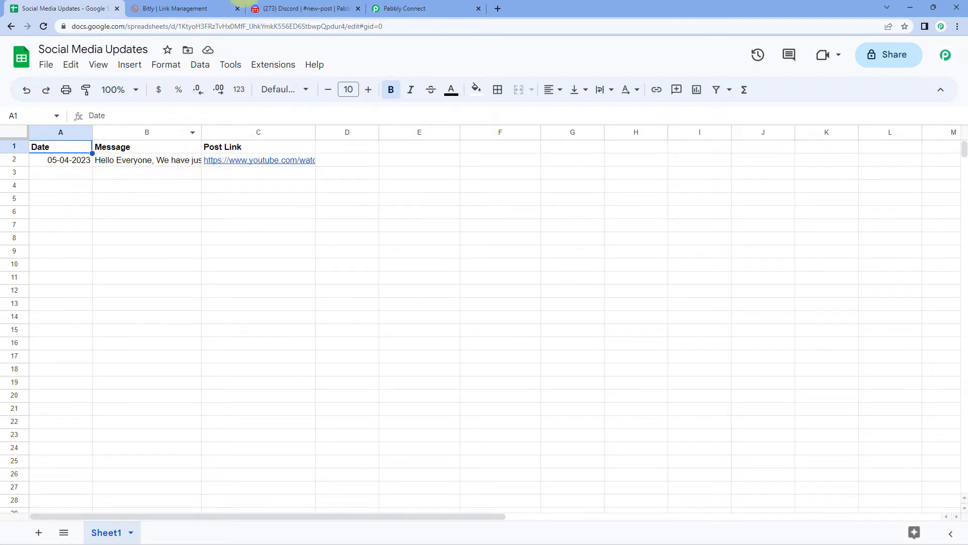
{"action": "left_click", "coordinate": [451, 8]}
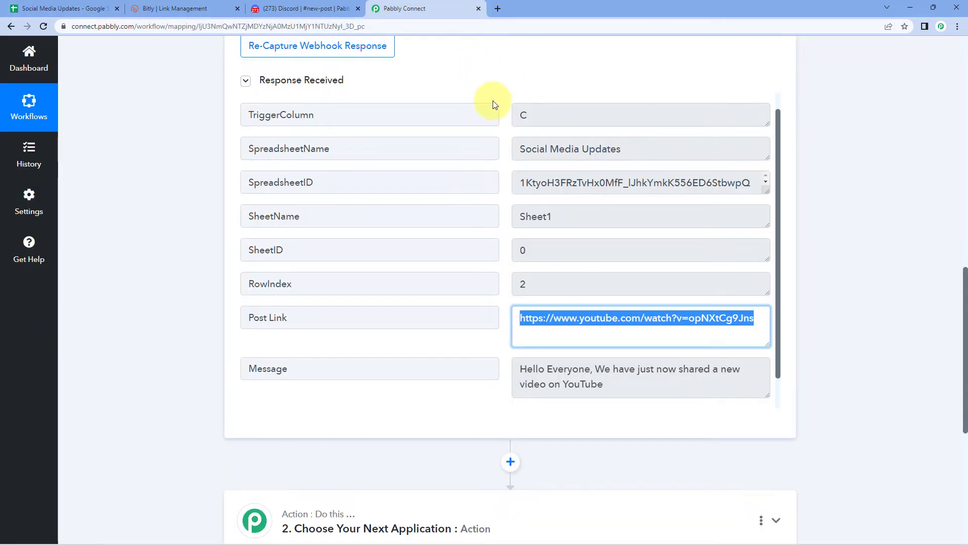
{"action": "left_click", "coordinate": [71, 8]}
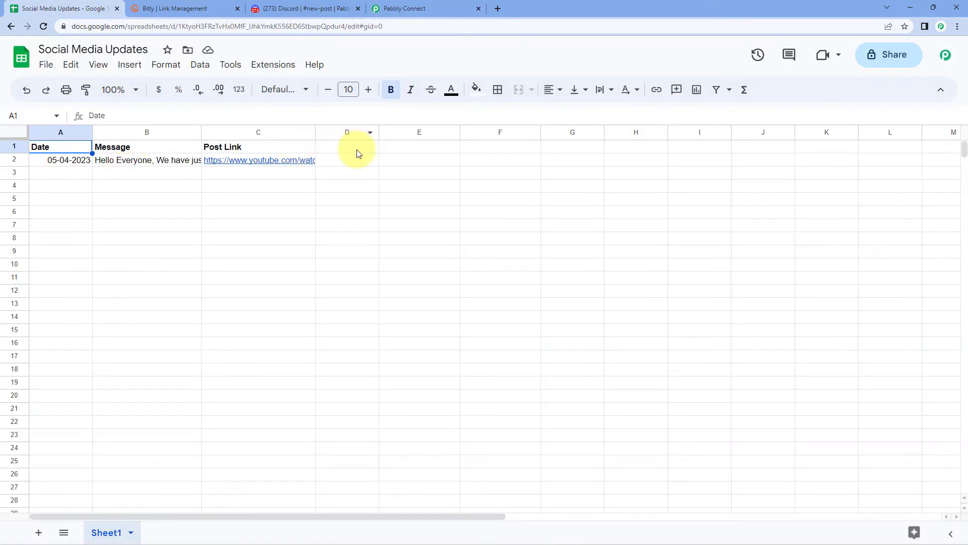
{"action": "mouse_move", "coordinate": [230, 160]}
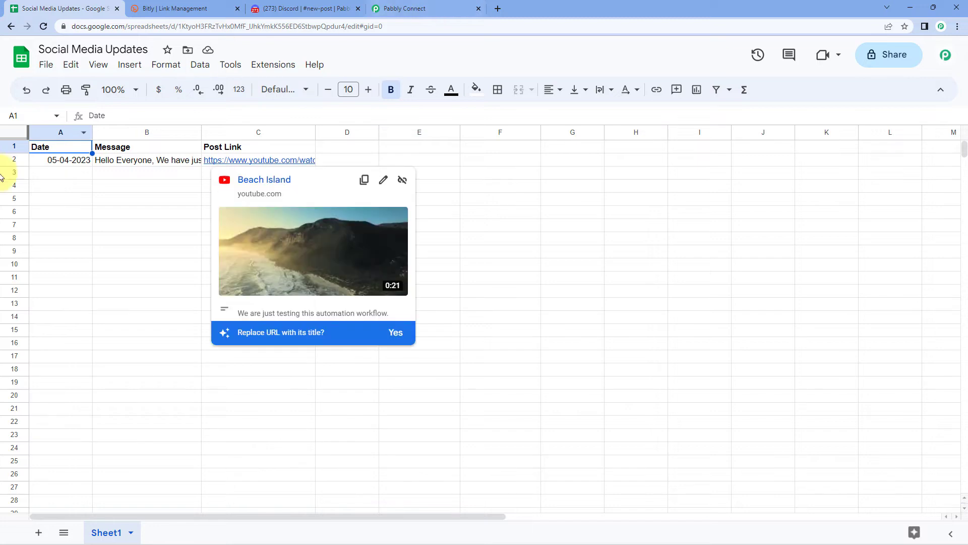
{"action": "left_click", "coordinate": [429, 8]}
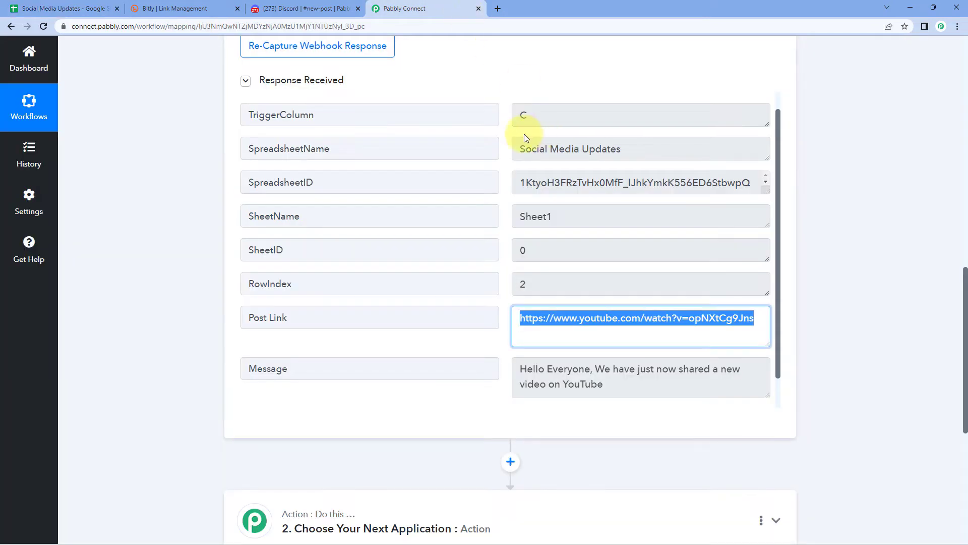
{"action": "left_click", "coordinate": [503, 97]}
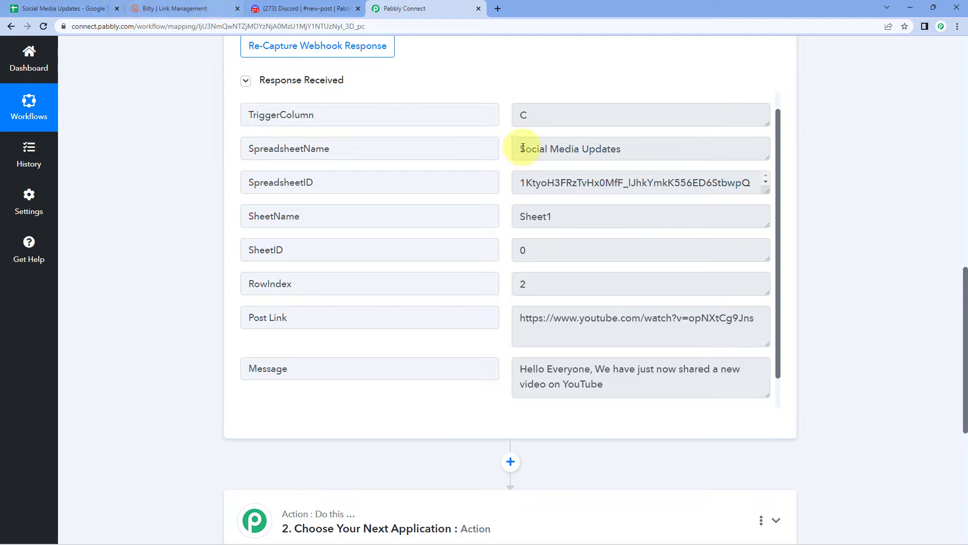
{"action": "left_click_drag", "start_coordinate": [521, 328], "coordinate": [801, 334]}
{"action": "left_click", "coordinate": [806, 337]}
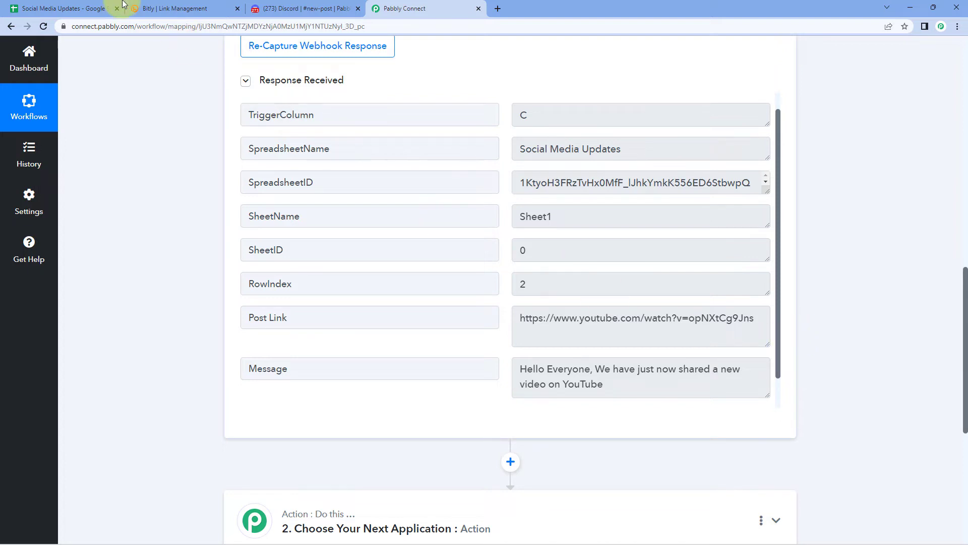
{"action": "left_click", "coordinate": [96, 8]}
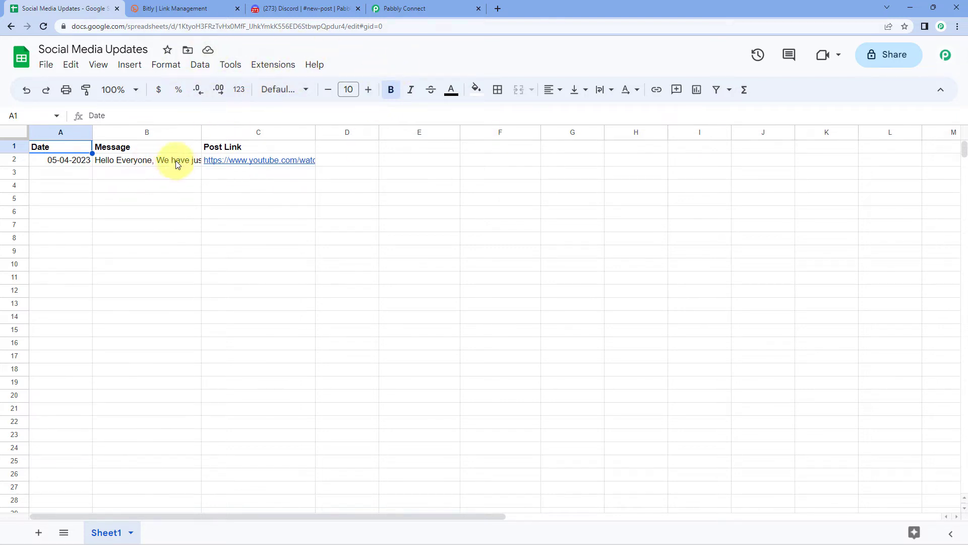
{"action": "left_click", "coordinate": [285, 9]}
{"action": "left_click", "coordinate": [398, 8]}
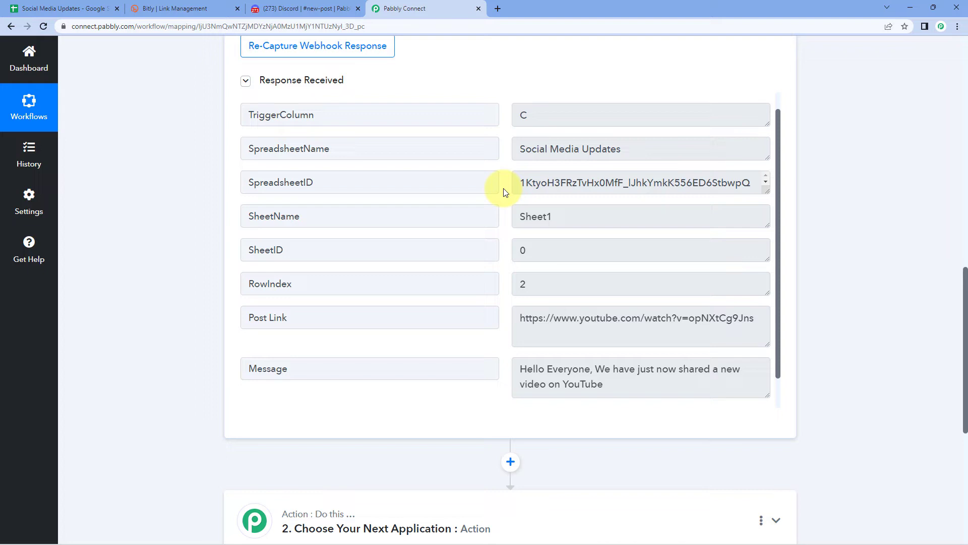
{"action": "scroll", "coordinate": [505, 192], "scroll_direction": "down", "scroll_amount": 1}
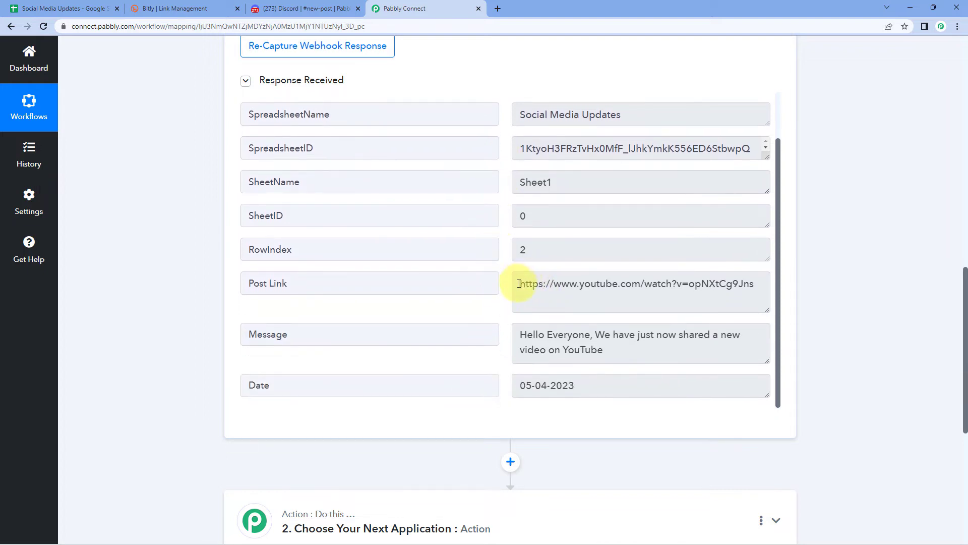
{"action": "left_click_drag", "start_coordinate": [520, 283], "coordinate": [781, 284]}
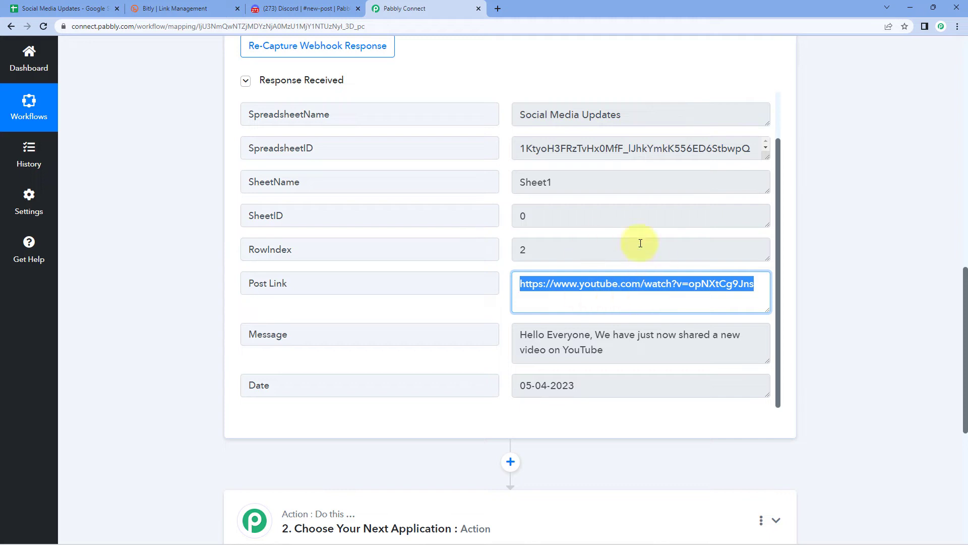
{"action": "left_click", "coordinate": [580, 292]}
{"action": "left_click_drag", "start_coordinate": [520, 284], "coordinate": [846, 298]}
{"action": "left_click", "coordinate": [846, 298]}
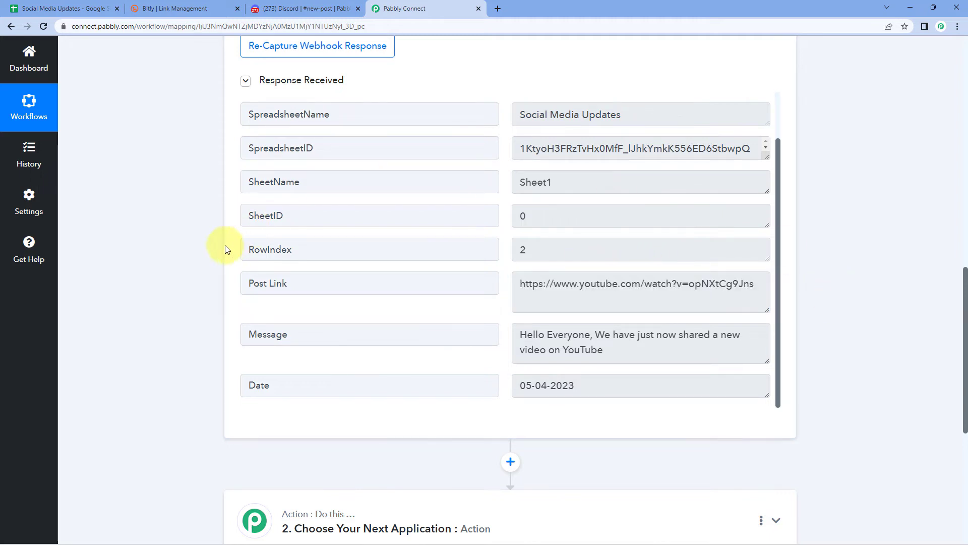
Set up the workflow's second step with Bitly as the app and Shorten Link as the action event
{"action": "scroll", "coordinate": [199, 226], "scroll_direction": "down", "scroll_amount": 6}
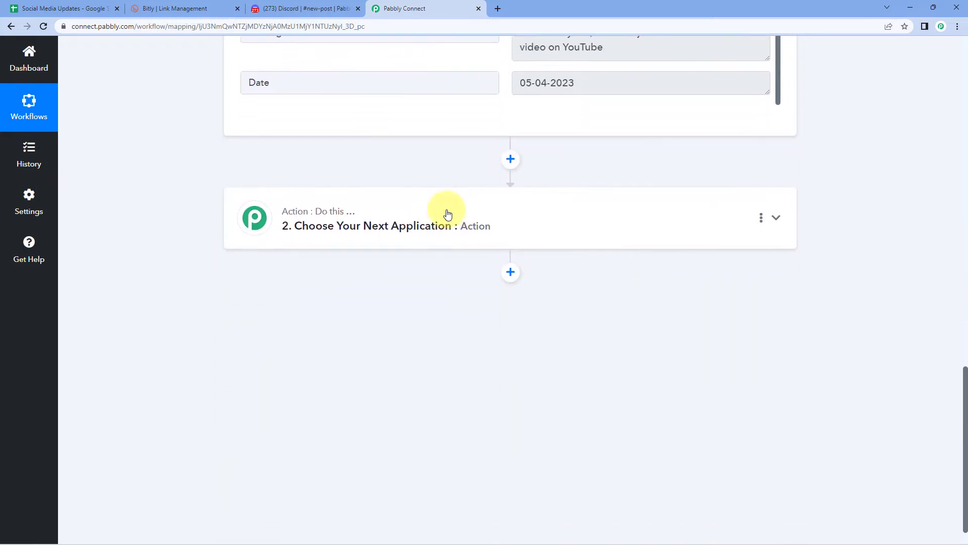
{"action": "left_click", "coordinate": [442, 205]}
{"action": "left_click", "coordinate": [286, 192]}
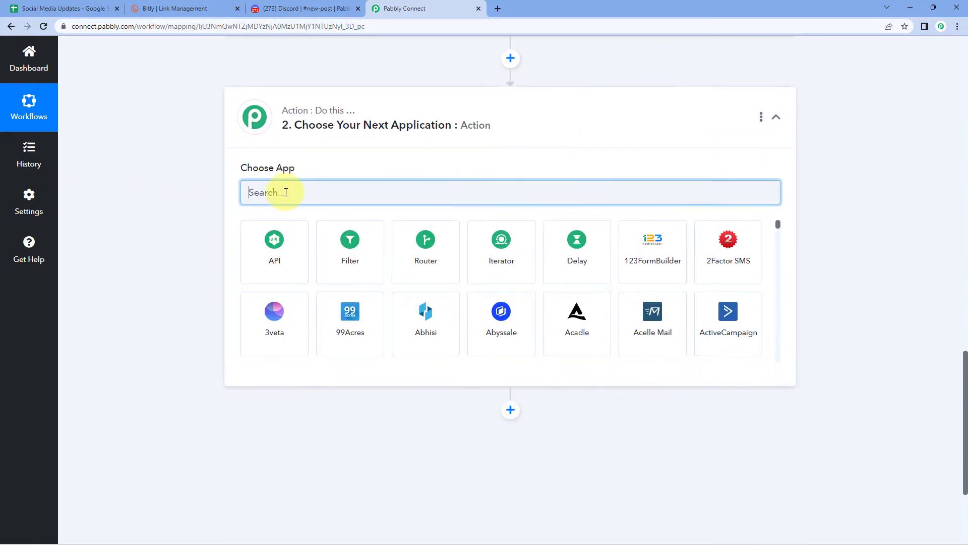
{"action": "type", "text": "Bitly"}
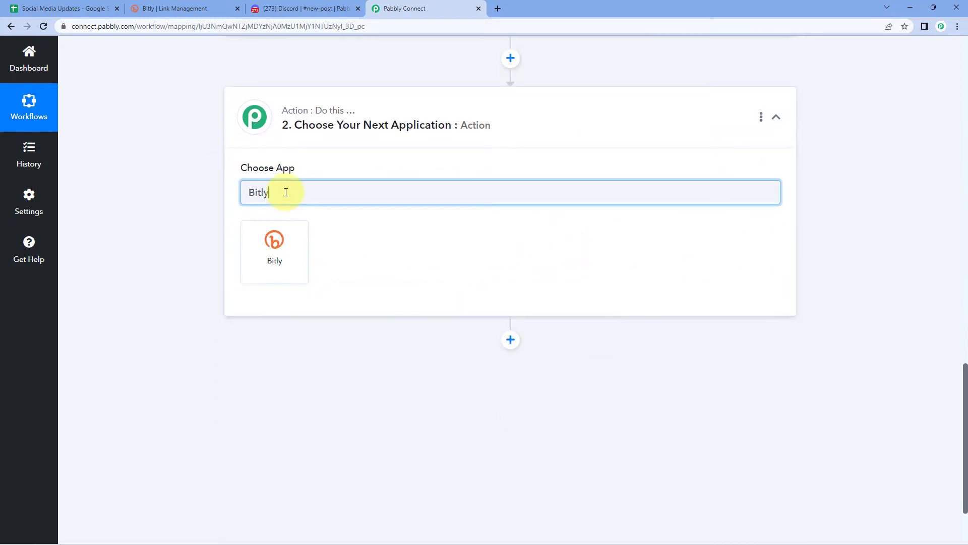
{"action": "left_click", "coordinate": [286, 249]}
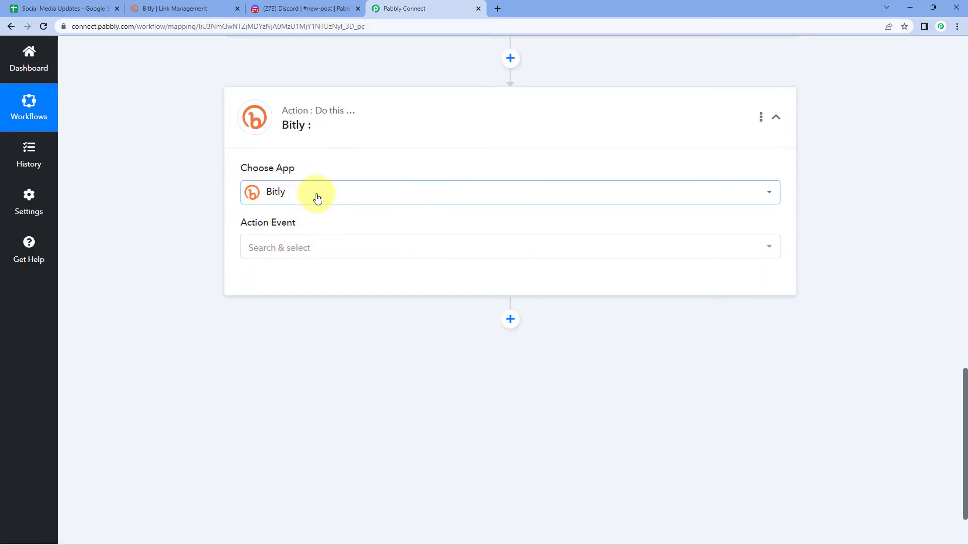
{"action": "mouse_move", "coordinate": [283, 231]}
{"action": "left_click", "coordinate": [359, 248]}
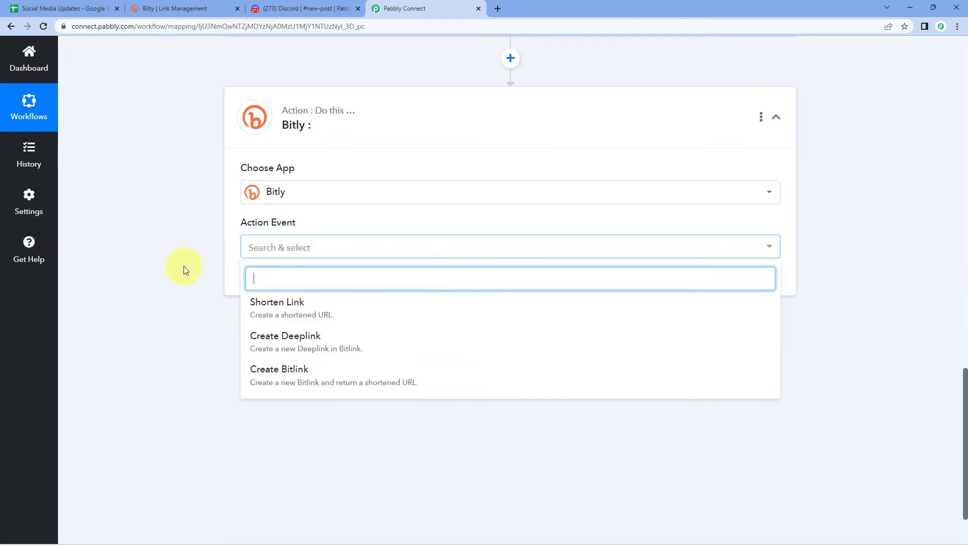
{"action": "scroll", "coordinate": [199, 245], "scroll_direction": "down", "scroll_amount": 1}
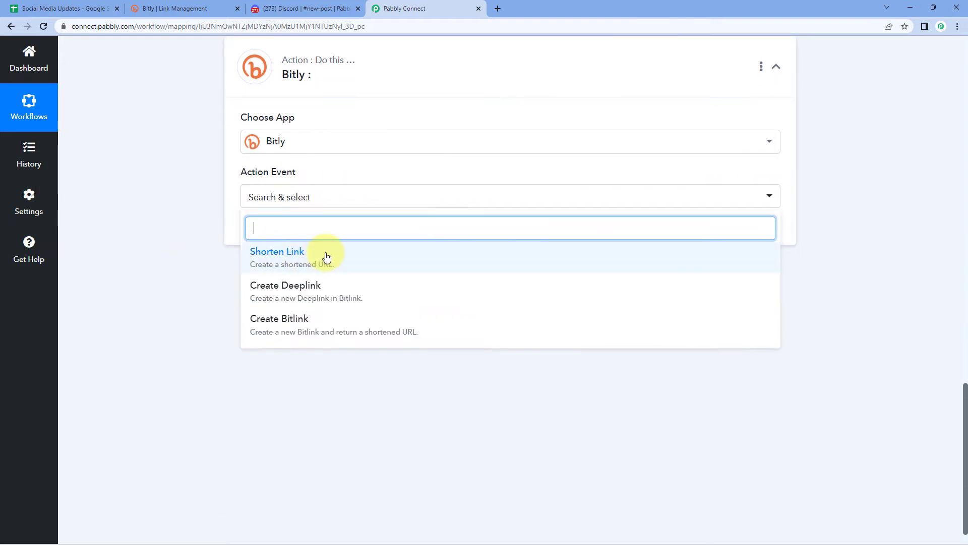
{"action": "left_click", "coordinate": [326, 257]}
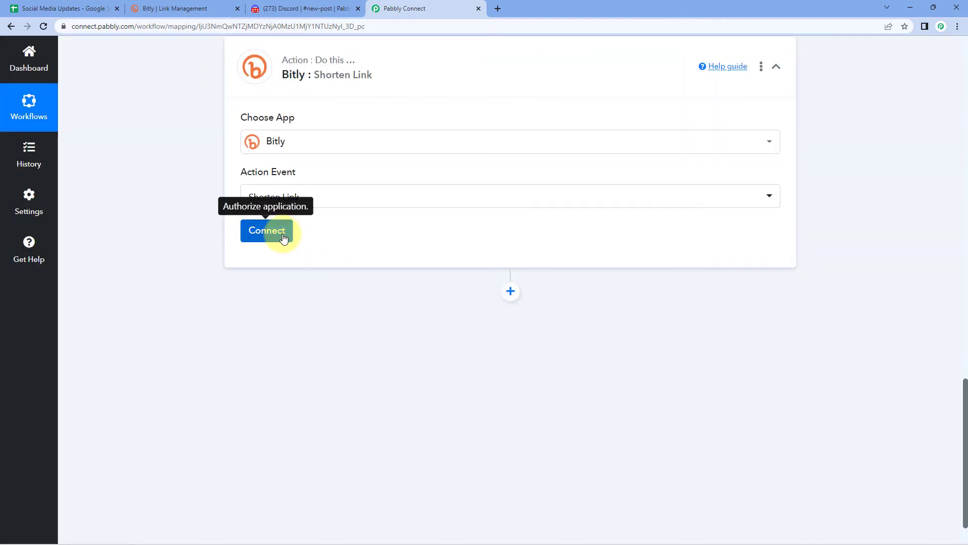
Add a new Bitly connection named Bitly #3 and authorize Pabbly to access the Bitly account
{"action": "left_click", "coordinate": [284, 237]}
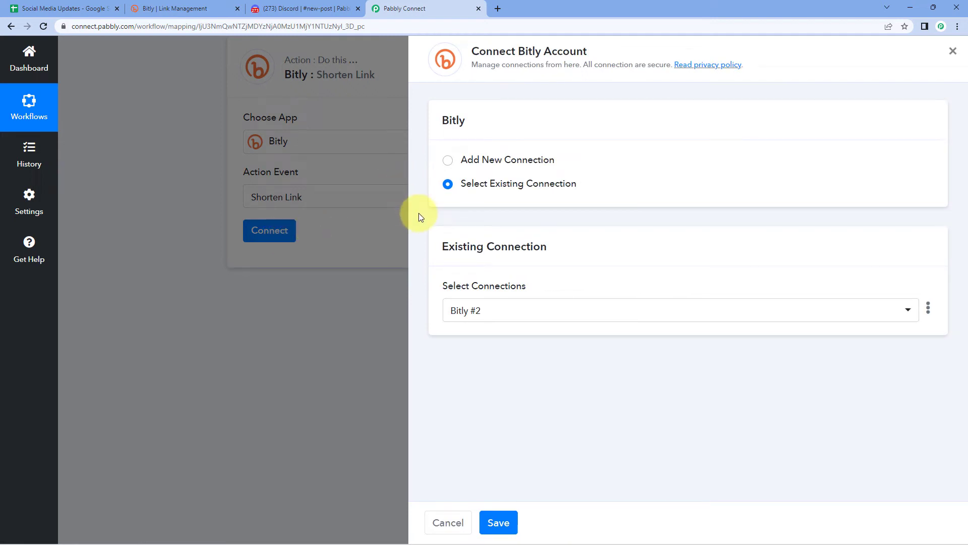
{"action": "left_click", "coordinate": [448, 160]}
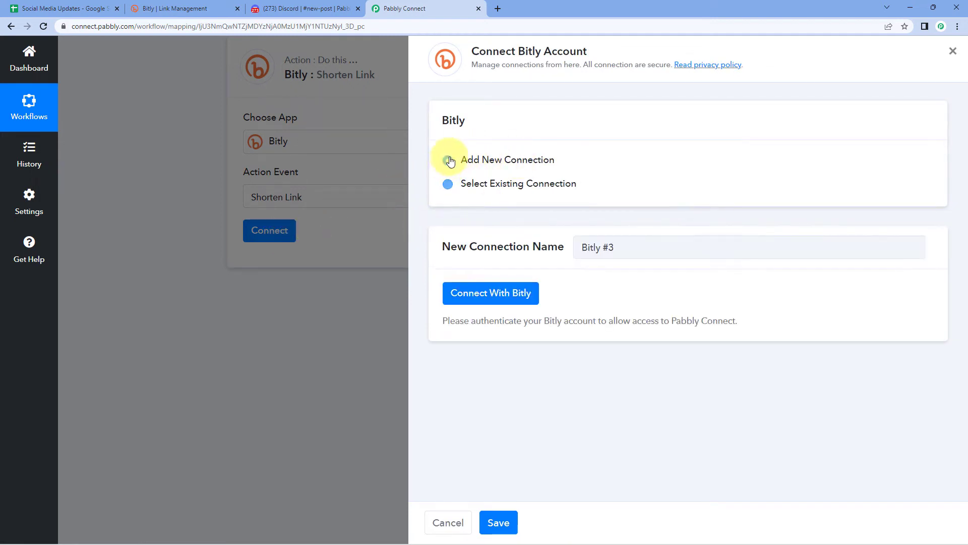
{"action": "left_click", "coordinate": [491, 296]}
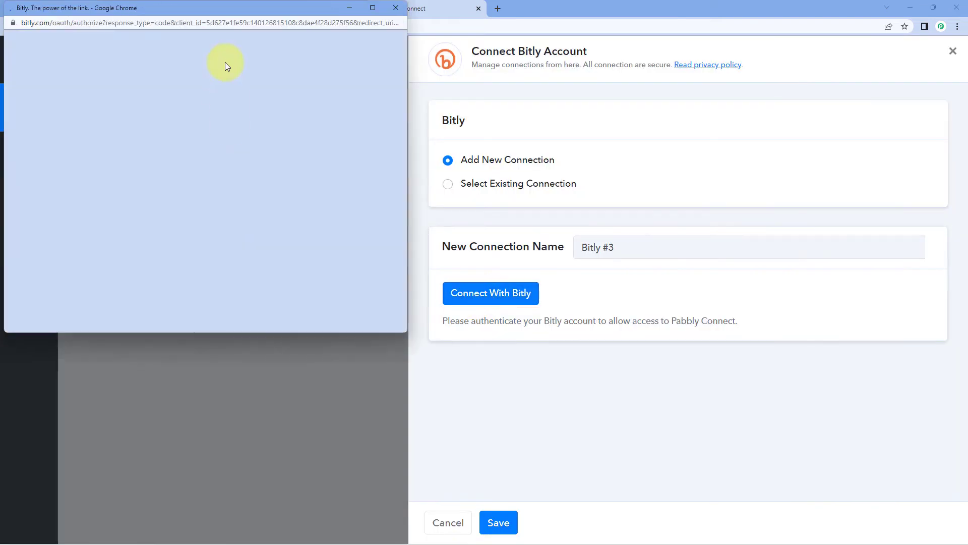
{"action": "left_click_drag", "start_coordinate": [213, 8], "coordinate": [219, 44]}
{"action": "left_click", "coordinate": [222, 9]}
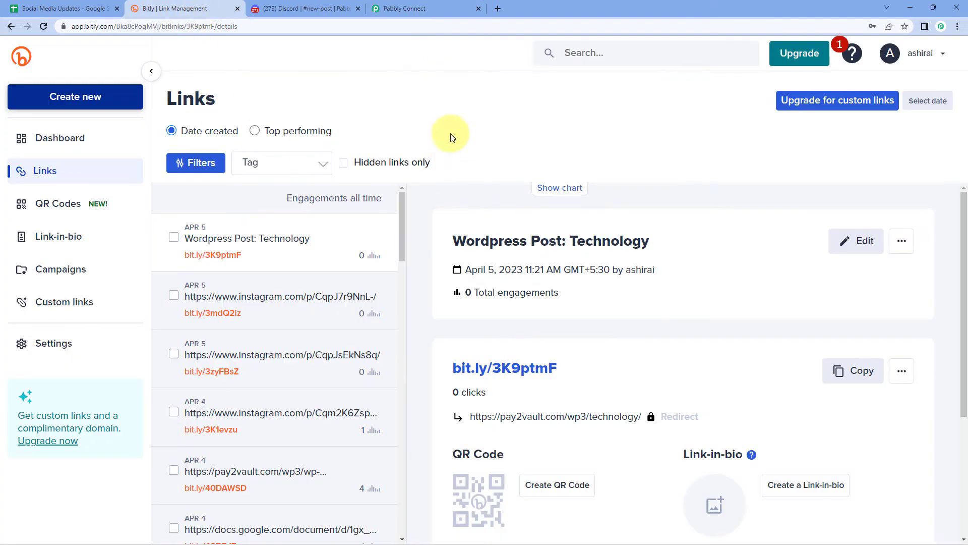
{"action": "left_click", "coordinate": [419, 7]}
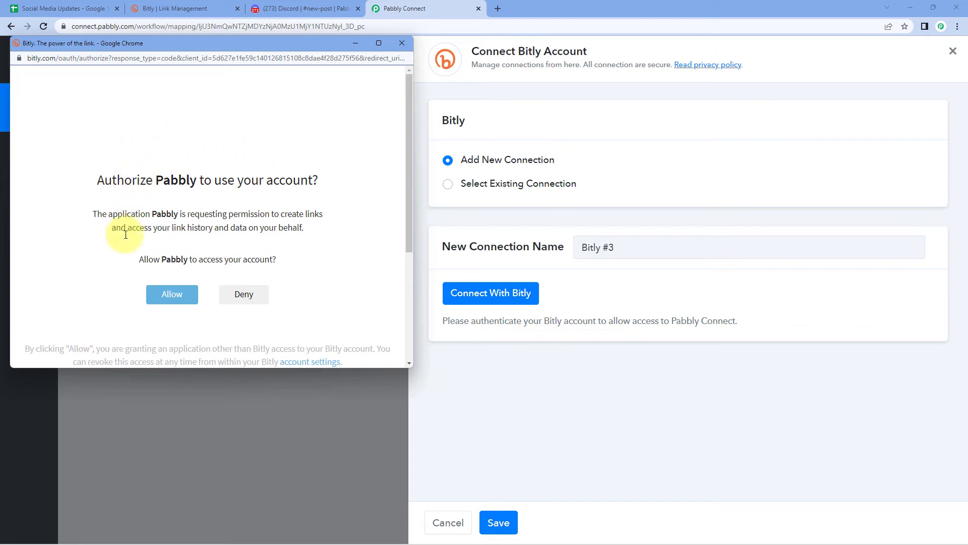
{"action": "left_click", "coordinate": [172, 295]}
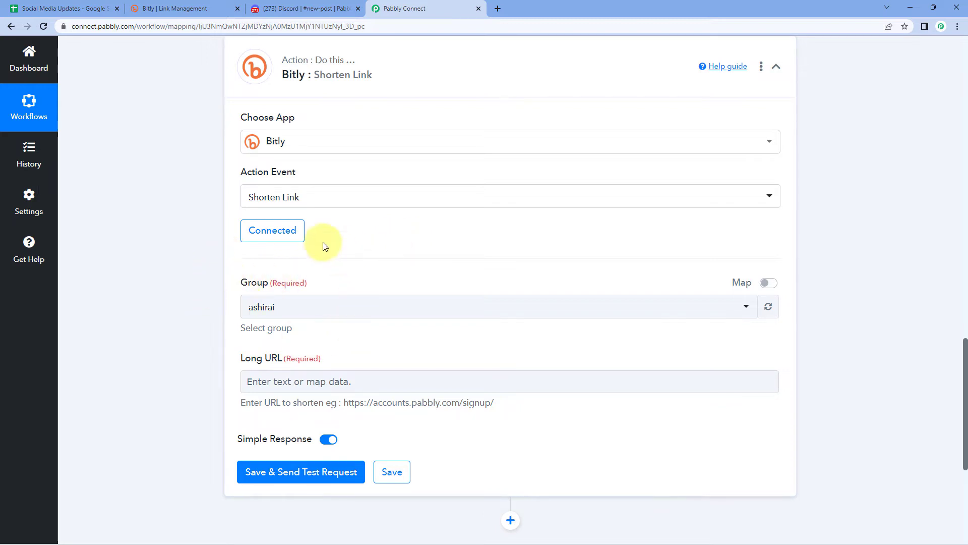
Select the Bitly account's group as the Group for the Shorten Link action
{"action": "scroll", "coordinate": [322, 259], "scroll_direction": "down", "scroll_amount": 2}
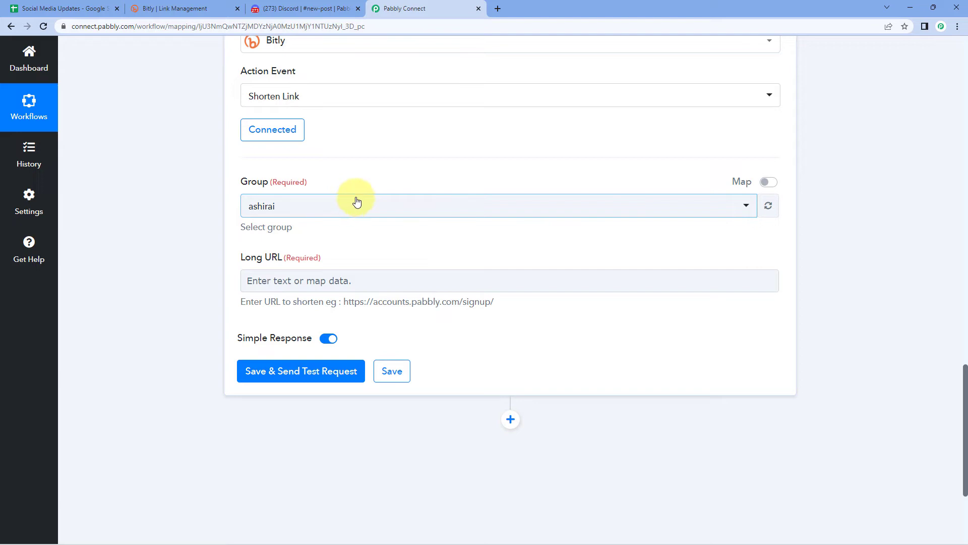
{"action": "left_click", "coordinate": [328, 208]}
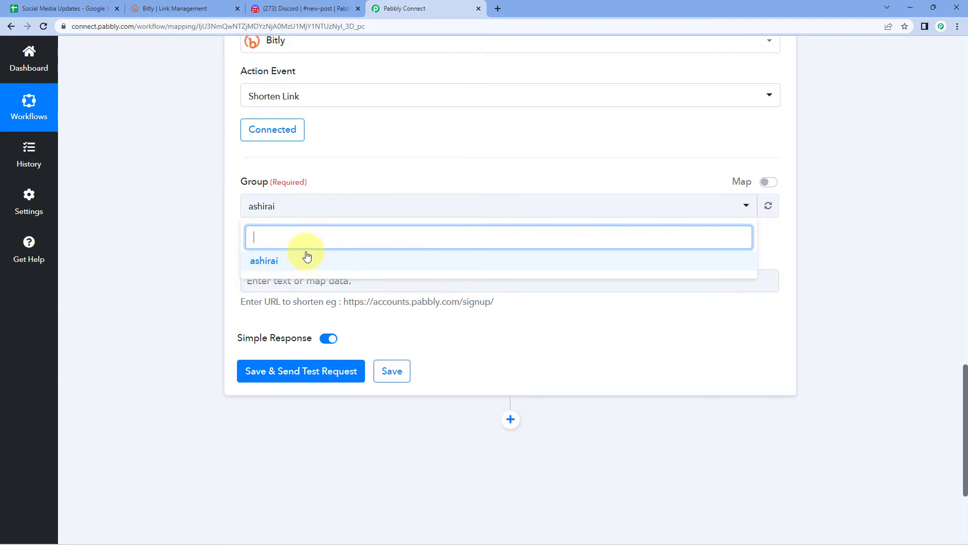
{"action": "left_click", "coordinate": [294, 264]}
{"action": "left_click", "coordinate": [348, 170]}
{"action": "scroll", "coordinate": [347, 166], "scroll_direction": "down", "scroll_amount": 2}
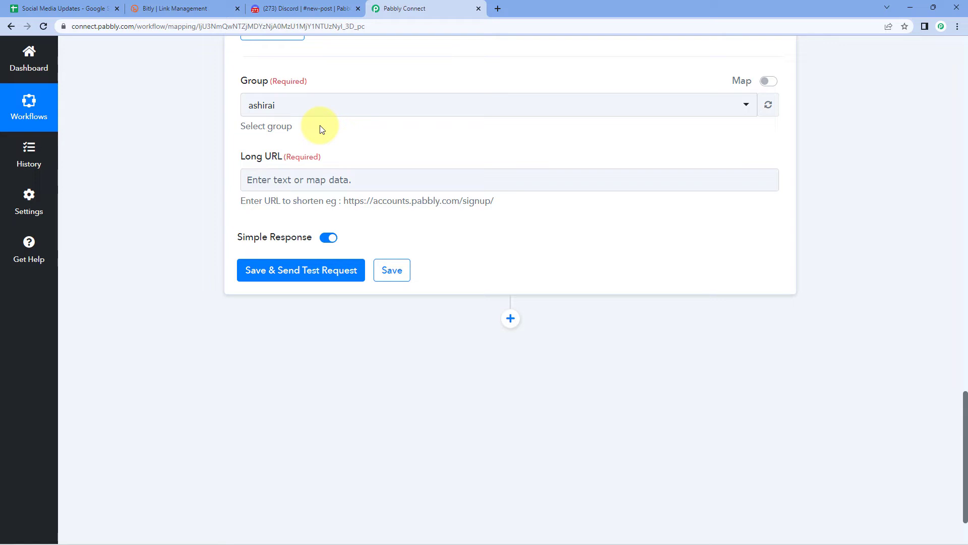
Examine the Post Link value in the Google Sheets webhook response
{"action": "scroll", "coordinate": [352, 139], "scroll_direction": "up", "scroll_amount": 10}
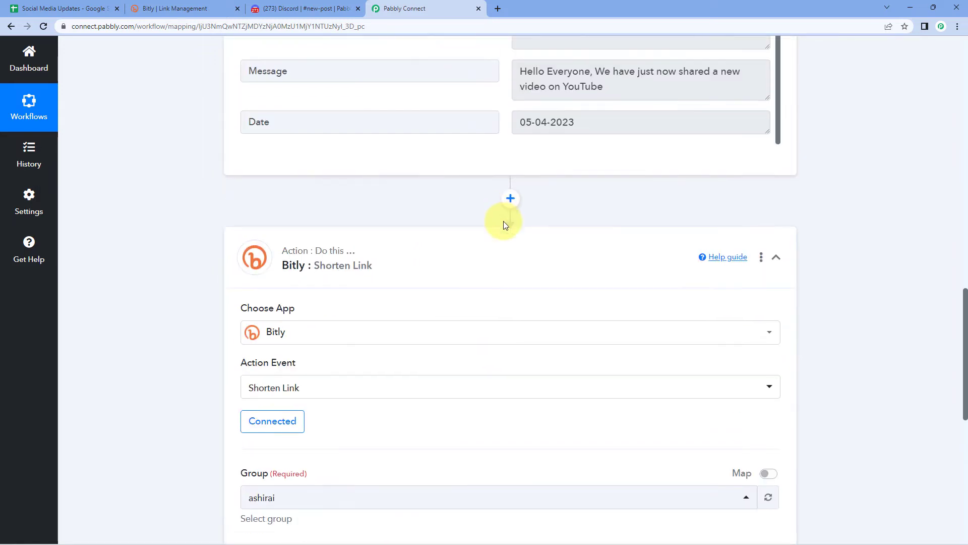
{"action": "scroll", "coordinate": [600, 253], "scroll_direction": "up", "scroll_amount": 1}
{"action": "left_click_drag", "start_coordinate": [757, 184], "coordinate": [503, 184]}
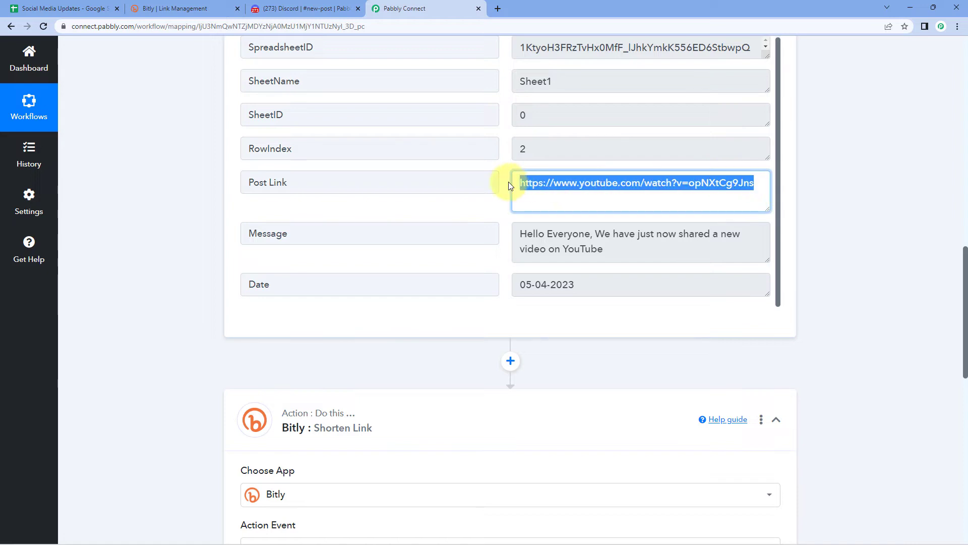
{"action": "left_click", "coordinate": [502, 192]}
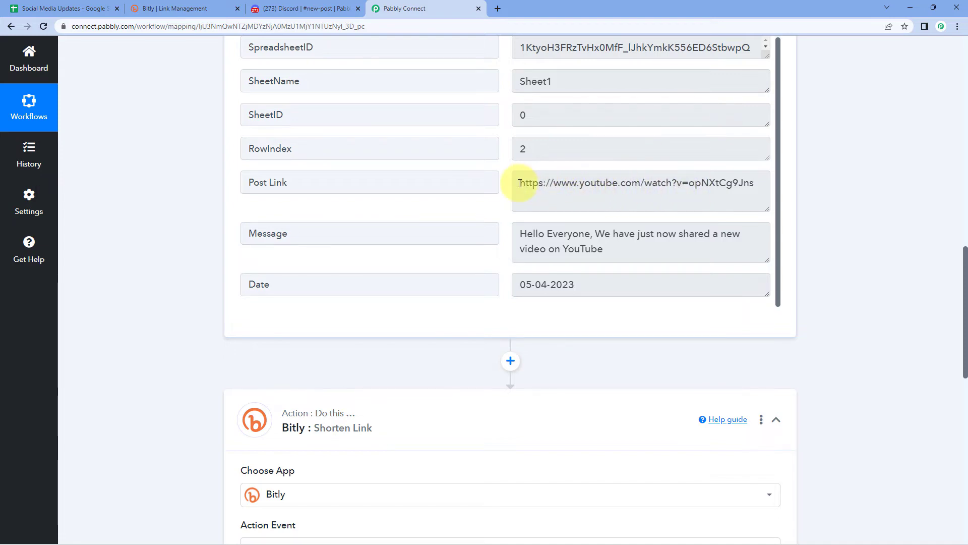
{"action": "left_click_drag", "start_coordinate": [520, 183], "coordinate": [788, 184]}
{"action": "left_click", "coordinate": [809, 199]}
{"action": "scroll", "coordinate": [767, 222], "scroll_direction": "down", "scroll_amount": 3}
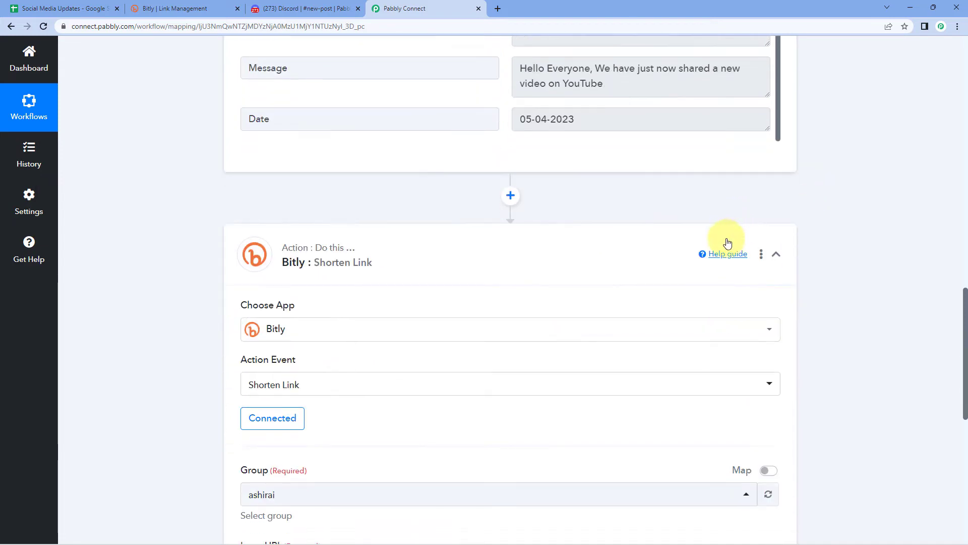
Map the Post Link from the Google Sheets step into the Long URL of the Shorten Link action
{"action": "scroll", "coordinate": [727, 242], "scroll_direction": "down", "scroll_amount": 5}
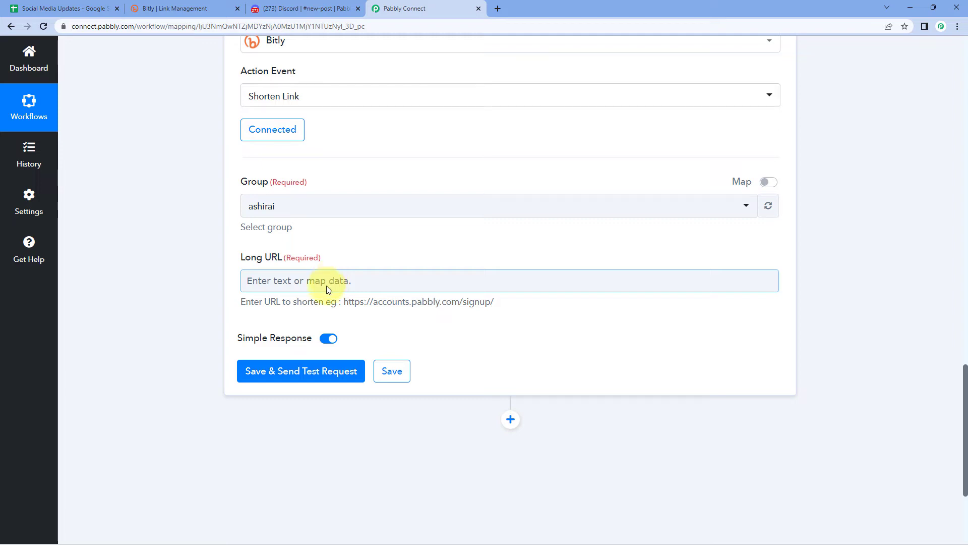
{"action": "left_click", "coordinate": [286, 280]}
{"action": "scroll", "coordinate": [217, 285], "scroll_direction": "down", "scroll_amount": 1}
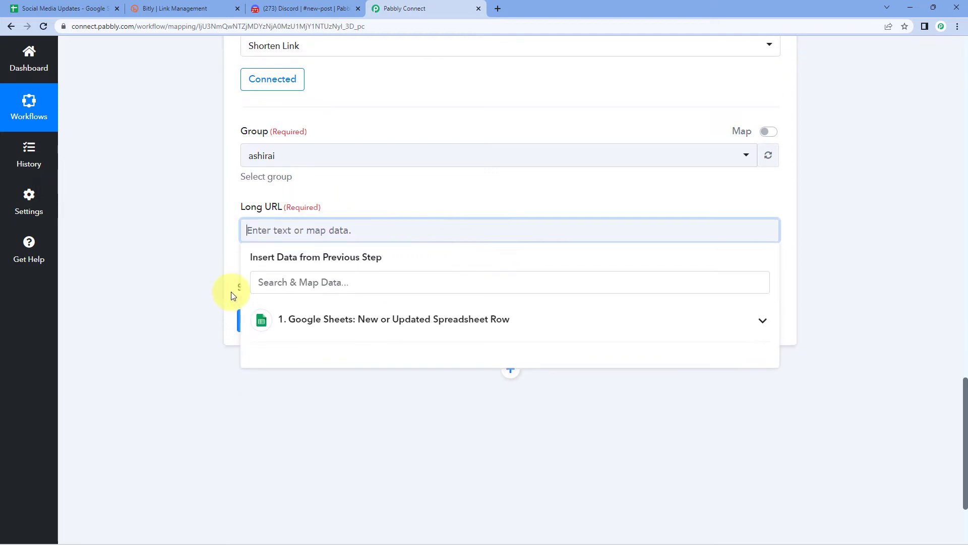
{"action": "left_click", "coordinate": [372, 327]}
{"action": "scroll", "coordinate": [199, 301], "scroll_direction": "down", "scroll_amount": 3}
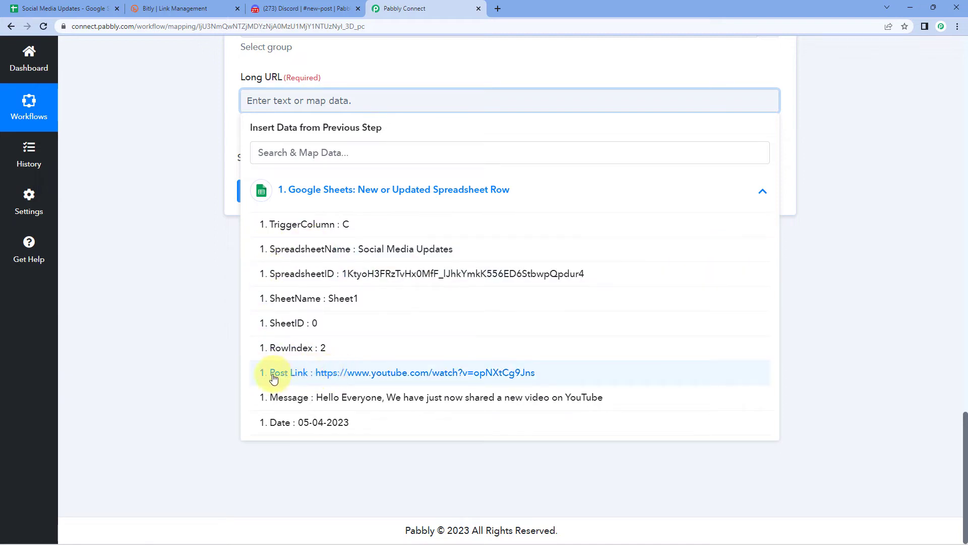
{"action": "left_click", "coordinate": [346, 377]}
{"action": "left_click", "coordinate": [198, 252]}
{"action": "scroll", "coordinate": [198, 252], "scroll_direction": "up", "scroll_amount": 2}
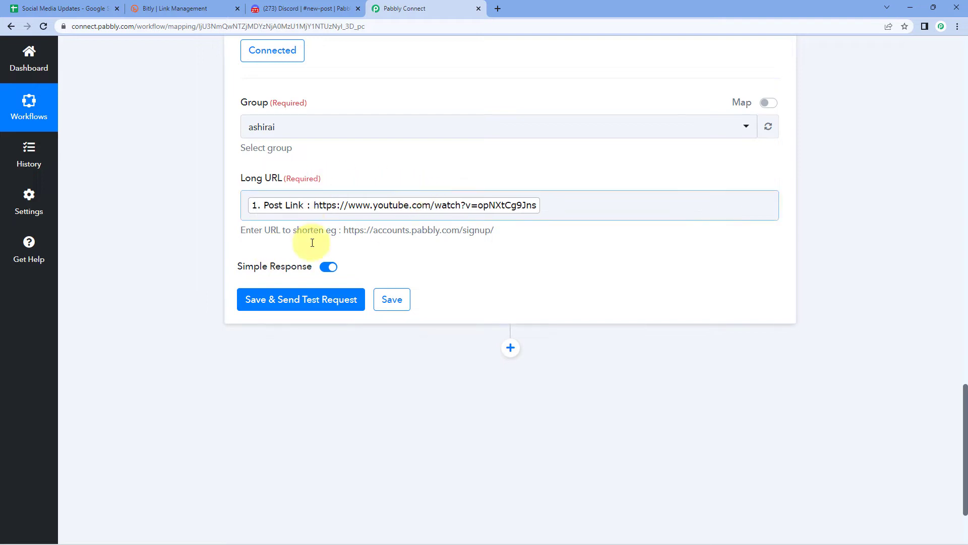
Check the post link in the Social Media Updates spreadsheet, then save the Bitly action in Pabbly Connect and send its test request
{"action": "left_click", "coordinate": [88, 4]}
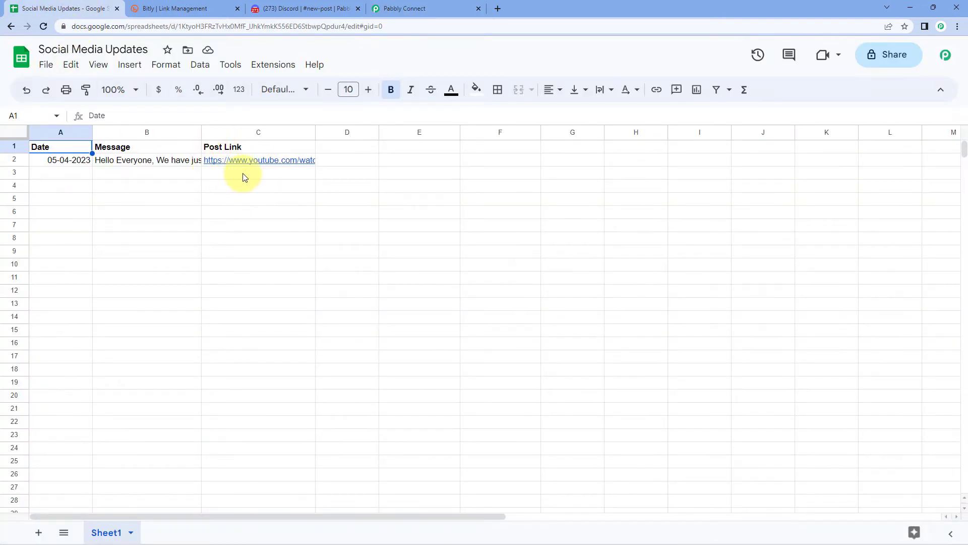
{"action": "left_click", "coordinate": [244, 174]}
{"action": "left_click", "coordinate": [382, 8]}
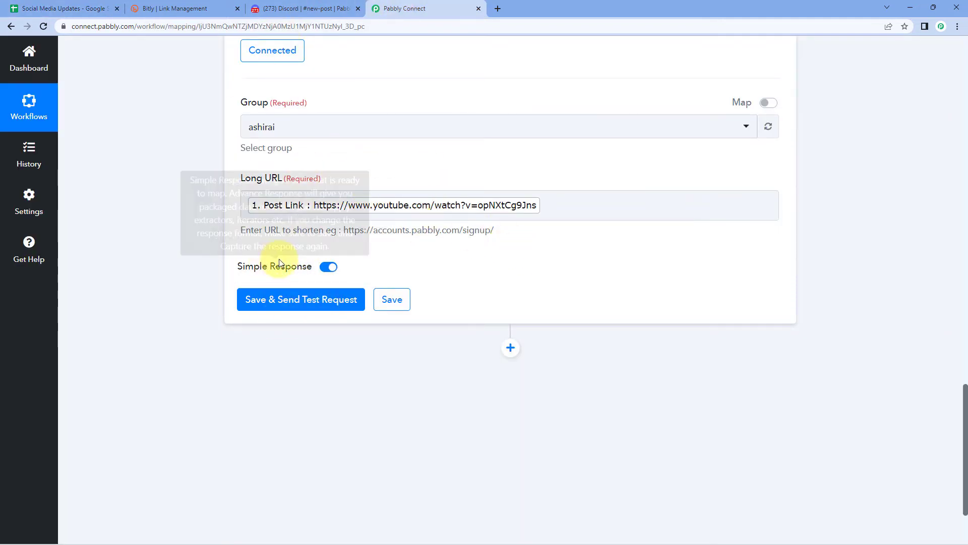
{"action": "left_click", "coordinate": [308, 300]}
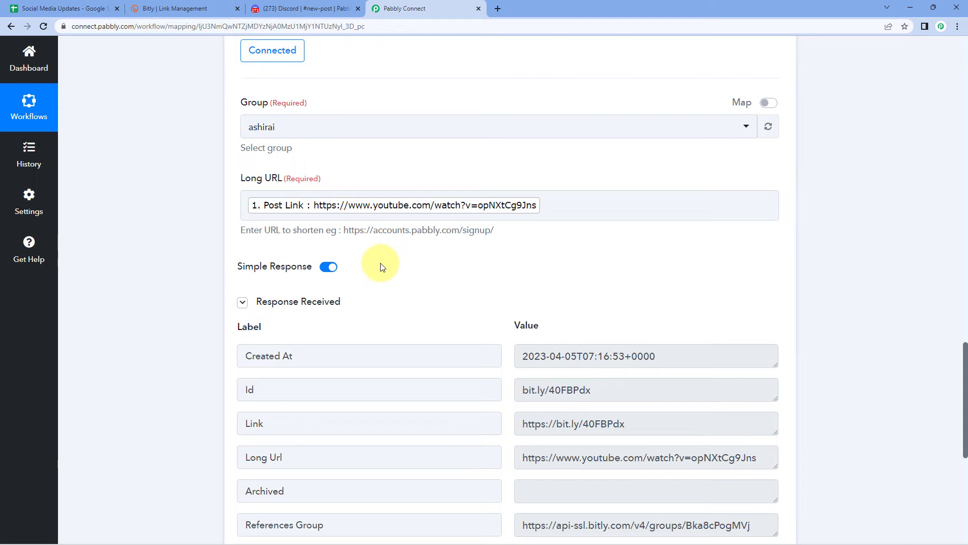
Copy the shortened Link value from the Bitly response and open it in a new browser tab
{"action": "scroll", "coordinate": [426, 296], "scroll_direction": "down", "scroll_amount": 2}
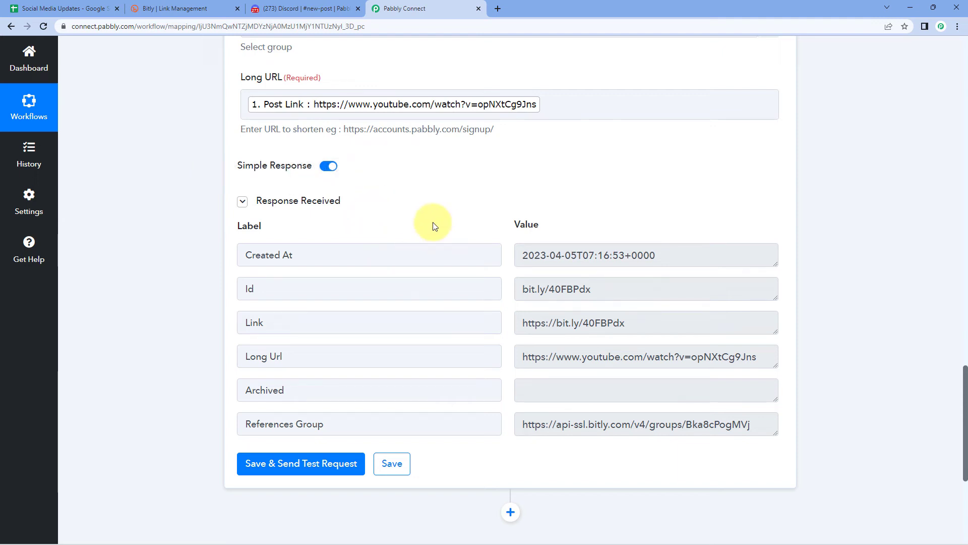
{"action": "scroll", "coordinate": [443, 222], "scroll_direction": "up", "scroll_amount": 2}
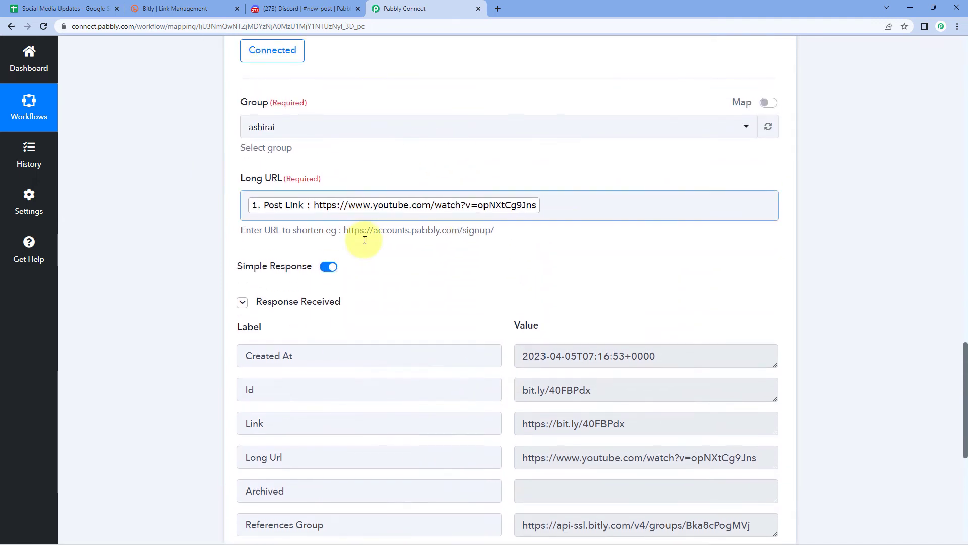
{"action": "scroll", "coordinate": [403, 212], "scroll_direction": "down", "scroll_amount": 3}
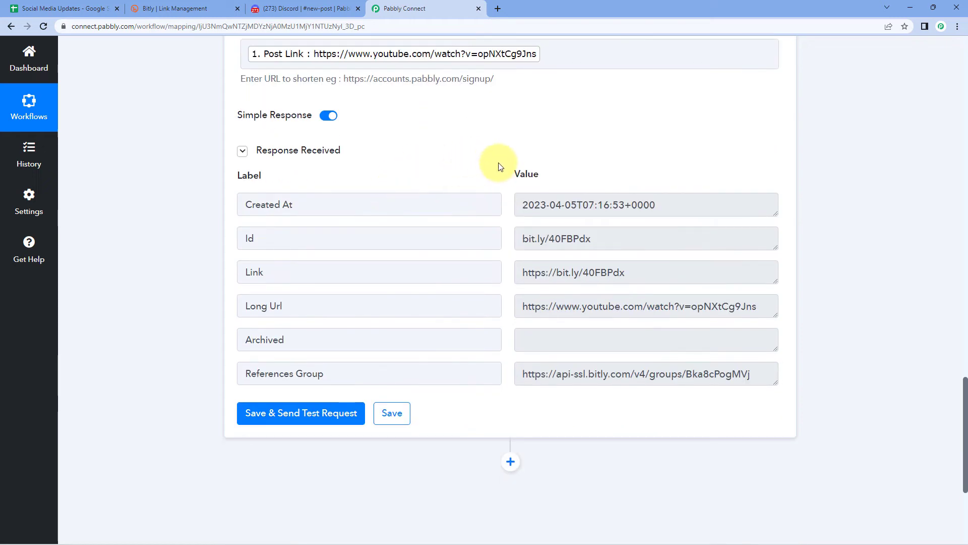
{"action": "left_click_drag", "start_coordinate": [338, 270], "coordinate": [236, 276]}
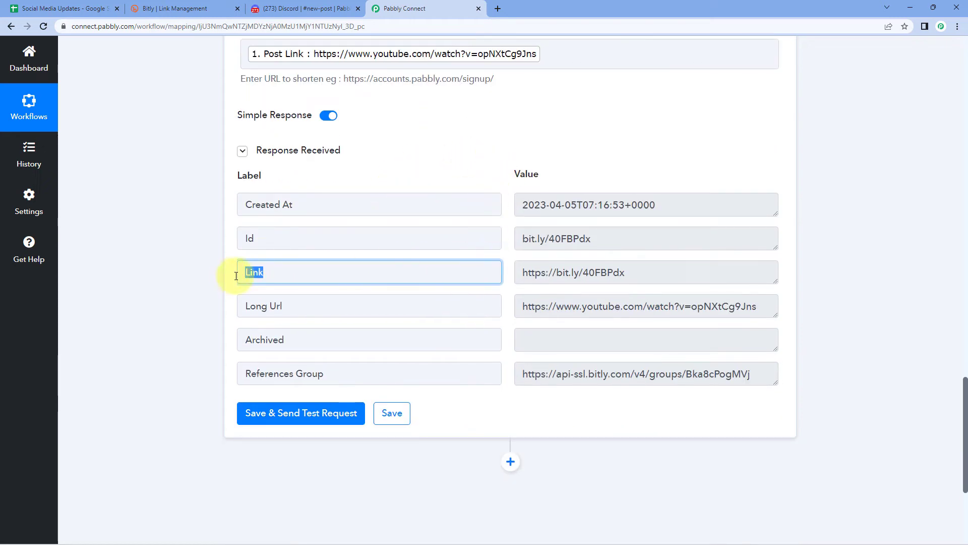
{"action": "left_click_drag", "start_coordinate": [521, 272], "coordinate": [606, 272]}
{"action": "right_click", "coordinate": [603, 272]}
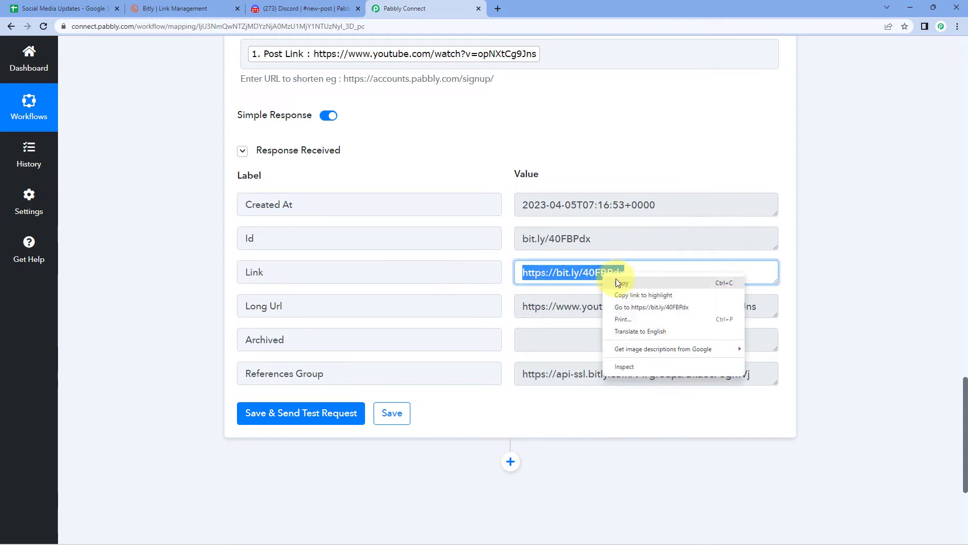
{"action": "left_click", "coordinate": [618, 280]}
{"action": "left_click", "coordinate": [498, 8]}
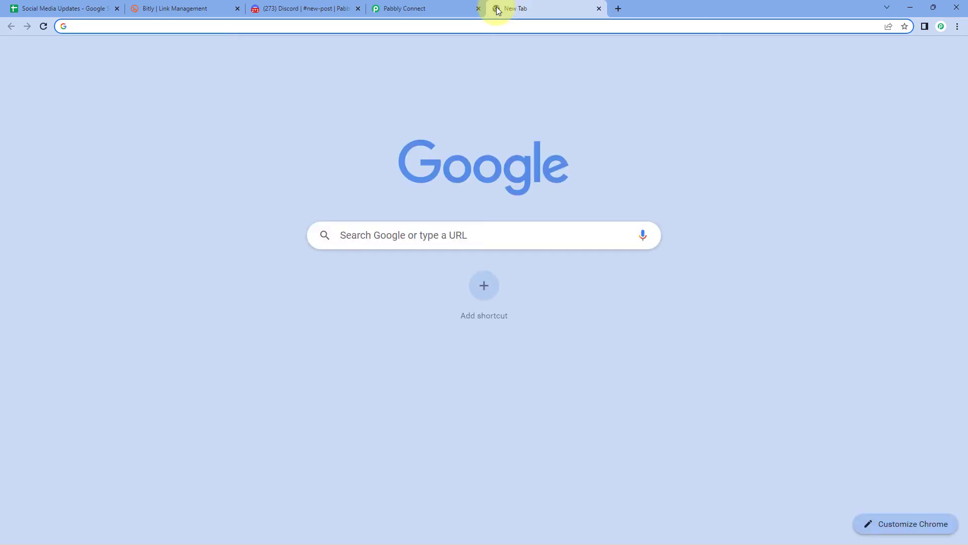
{"action": "key", "text": "ctrl+v"}
{"action": "key", "text": "Return"}
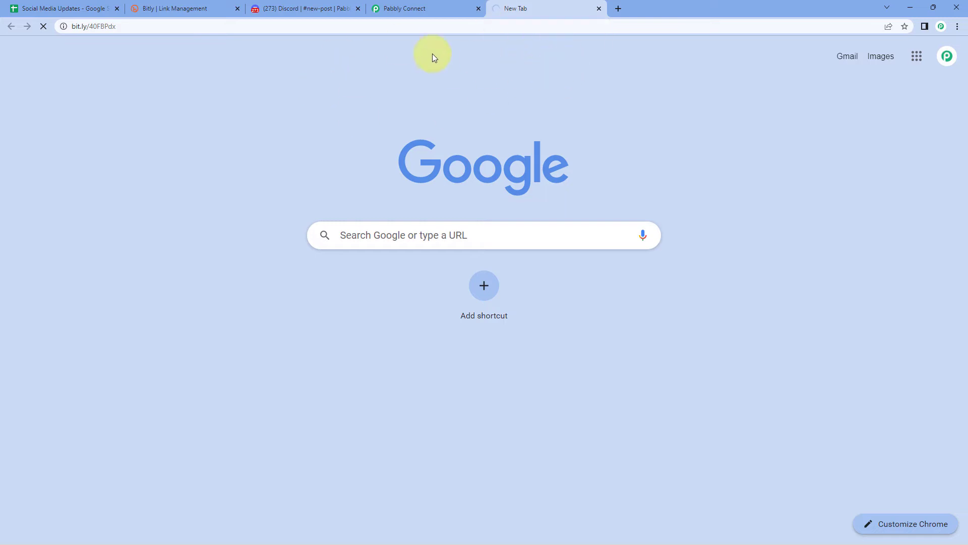
Open the original post link from cell C2 of the Social Media Updates spreadsheet for comparison, then close both YouTube tabs
{"action": "left_click", "coordinate": [55, 8]}
{"action": "left_click", "coordinate": [266, 159]}
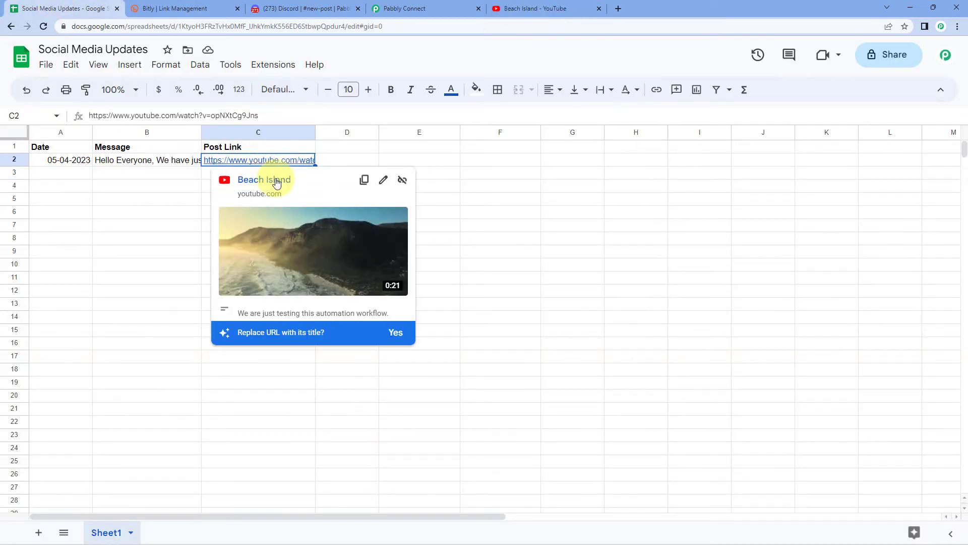
{"action": "left_click", "coordinate": [276, 180]}
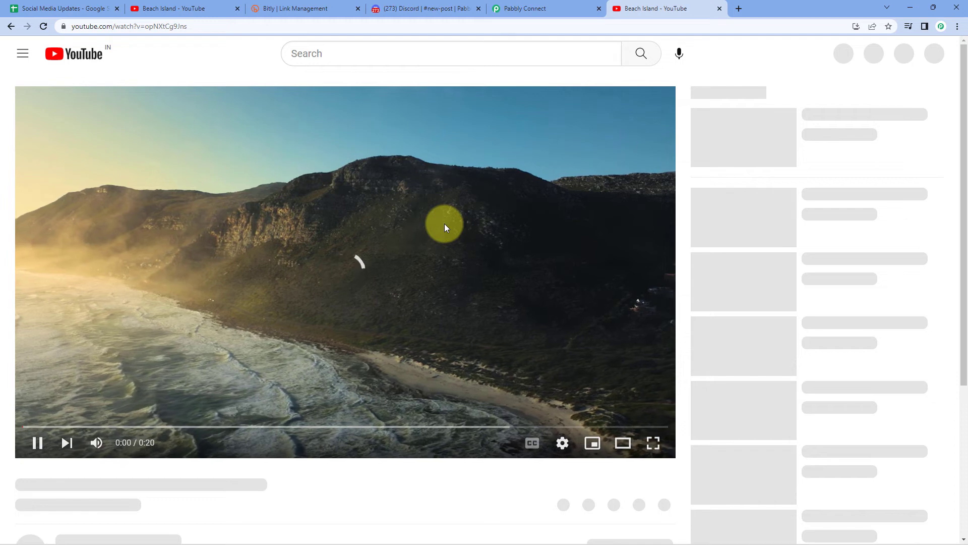
{"action": "left_click", "coordinate": [444, 222]}
{"action": "middle_click", "coordinate": [679, 13]}
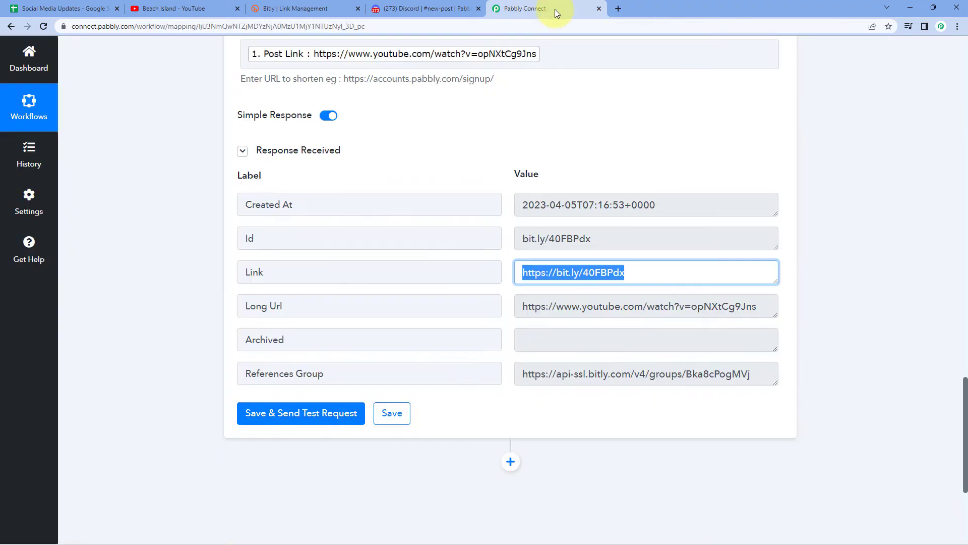
{"action": "left_click", "coordinate": [530, 139]}
{"action": "middle_click", "coordinate": [245, 5]}
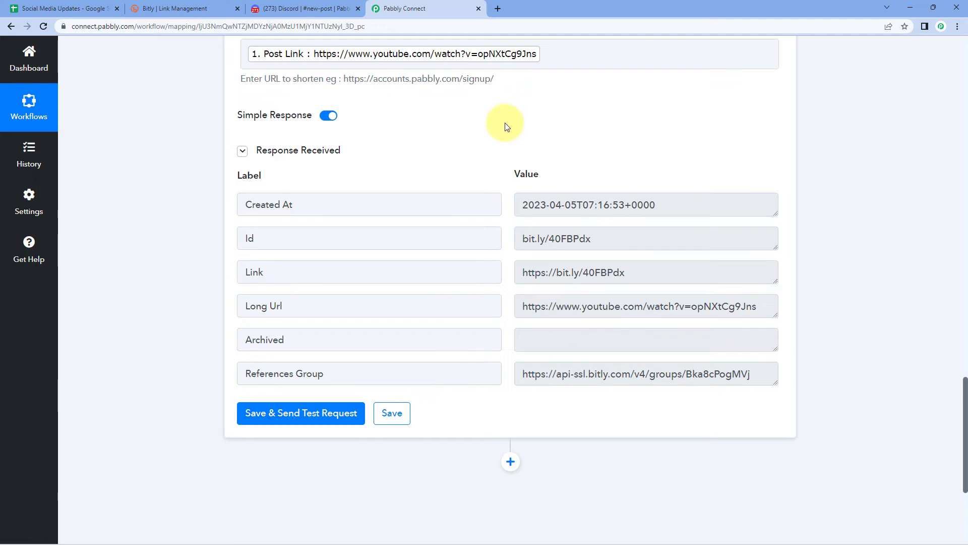
Review the Bitly Shorten Link action's setup and the short Link value in its response
{"action": "scroll", "coordinate": [502, 151], "scroll_direction": "up", "scroll_amount": 6}
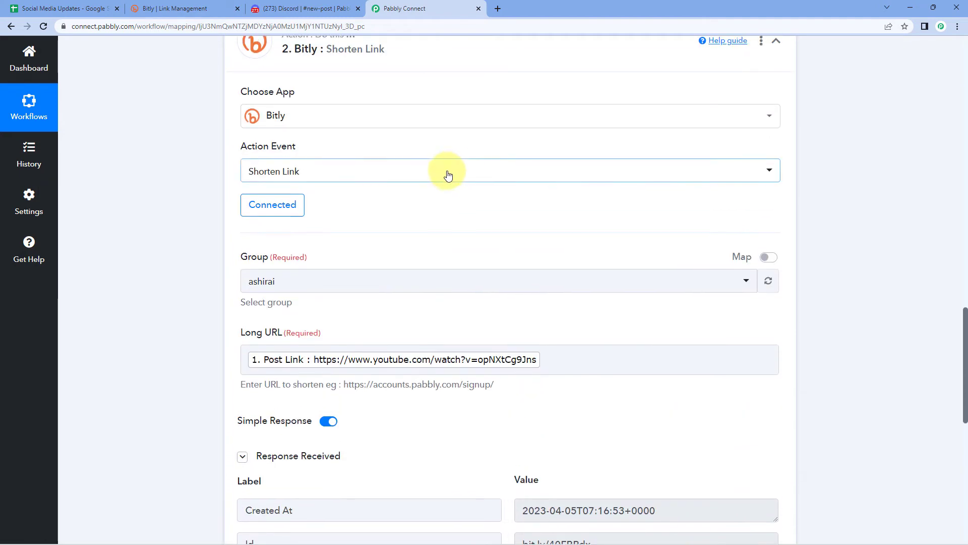
{"action": "scroll", "coordinate": [448, 175], "scroll_direction": "up", "scroll_amount": 2}
{"action": "scroll", "coordinate": [469, 151], "scroll_direction": "down", "scroll_amount": 6}
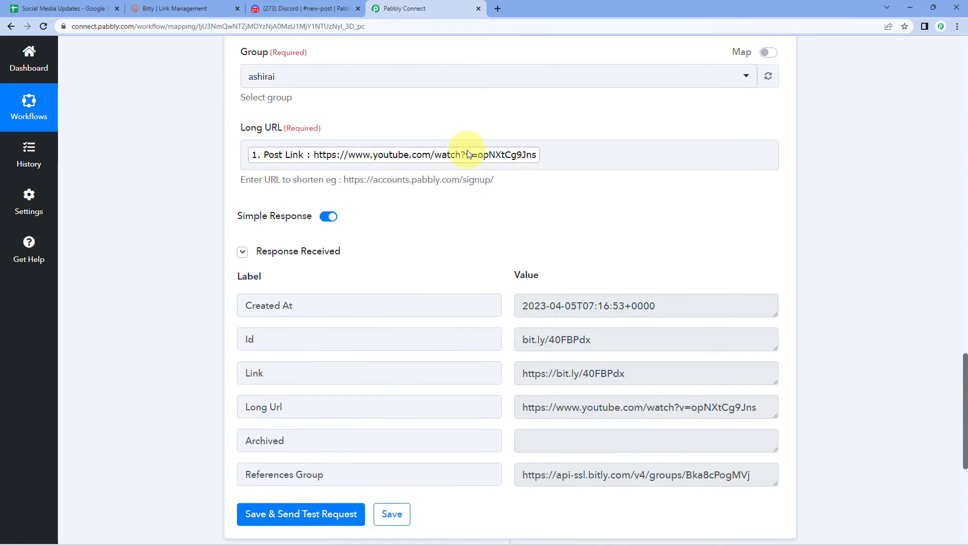
{"action": "scroll", "coordinate": [468, 153], "scroll_direction": "down", "scroll_amount": 3}
{"action": "left_click_drag", "start_coordinate": [625, 222], "coordinate": [498, 219]}
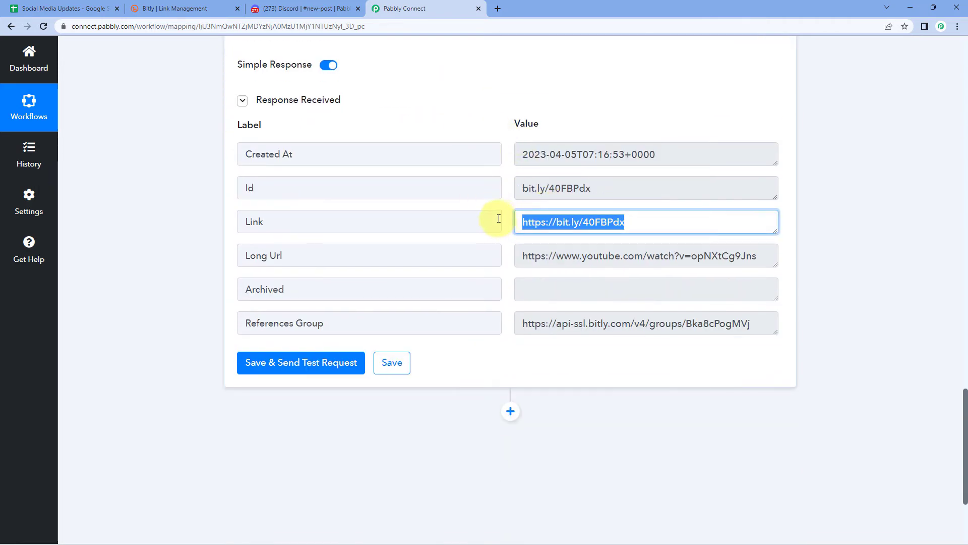
{"action": "left_click", "coordinate": [499, 219]}
Add a new action step after the Bitly action and choose Discord as its app
{"action": "scroll", "coordinate": [504, 218], "scroll_direction": "down", "scroll_amount": 3}
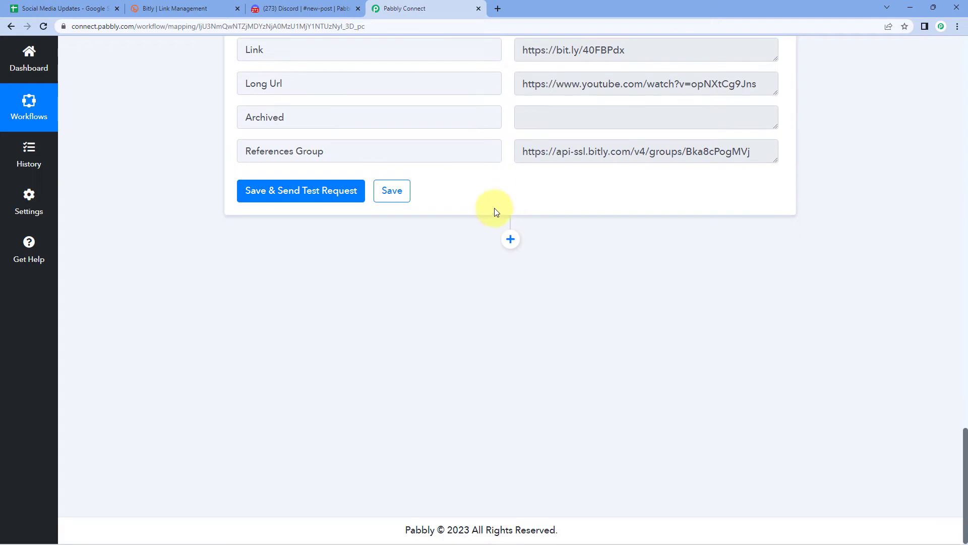
{"action": "left_click", "coordinate": [511, 239]}
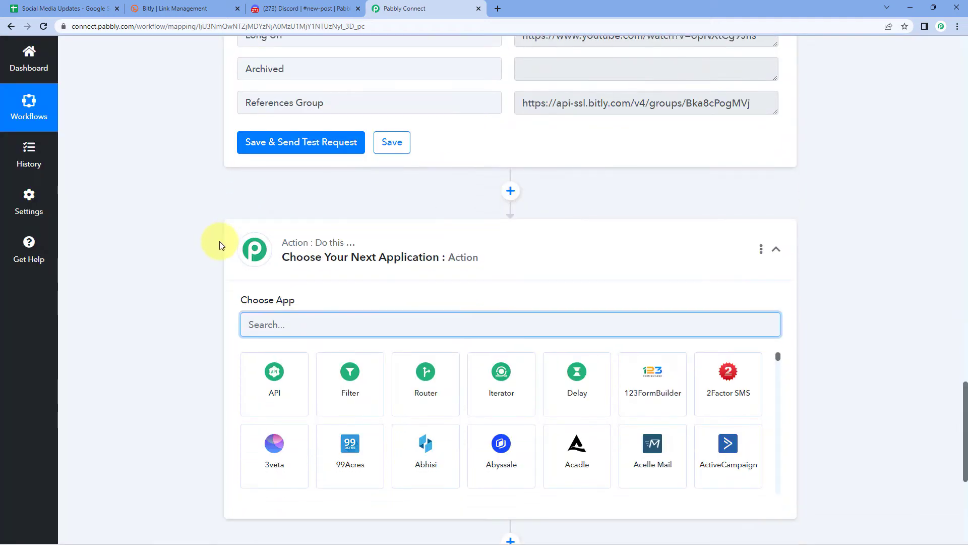
{"action": "type", "text": "Disco"}
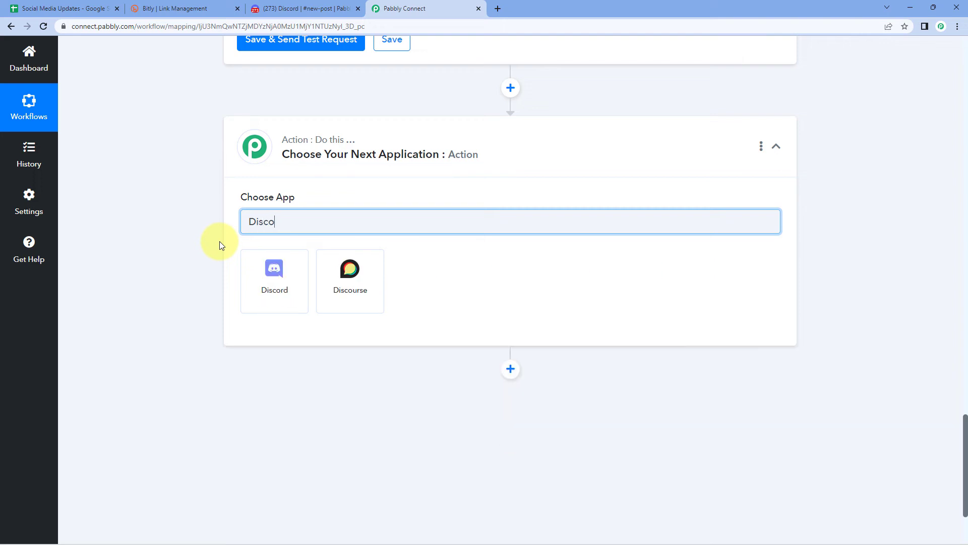
{"action": "type", "text": "rs"}
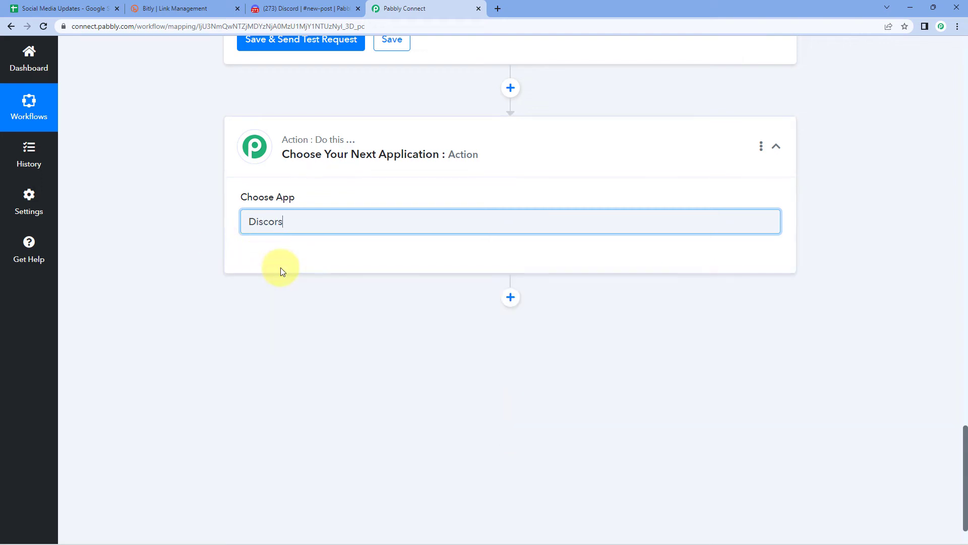
{"action": "key", "text": "BackSpace"}
{"action": "type", "text": "d"}
{"action": "left_click", "coordinate": [281, 268]}
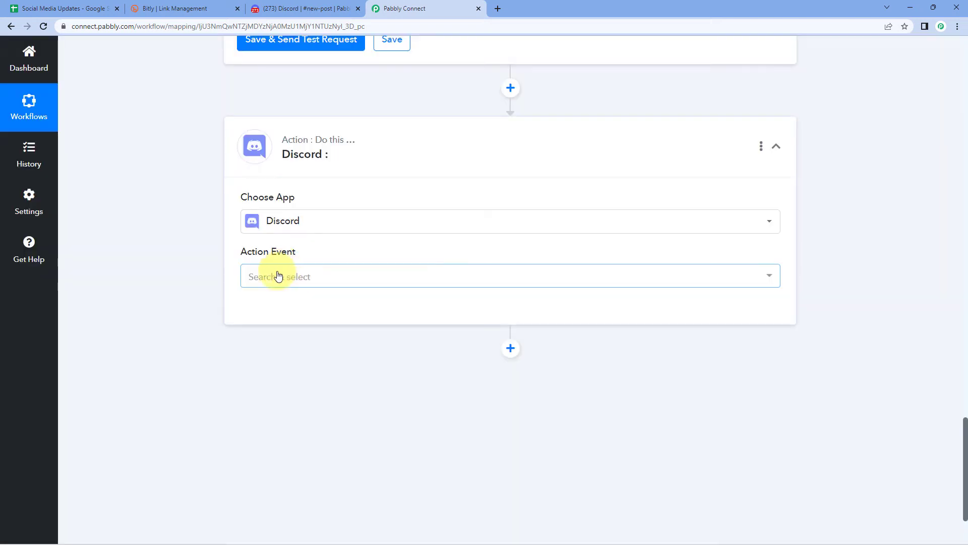
Set the Discord action event to Send Channel Message (HTML) and connect the Discord application
{"action": "left_click", "coordinate": [334, 278]}
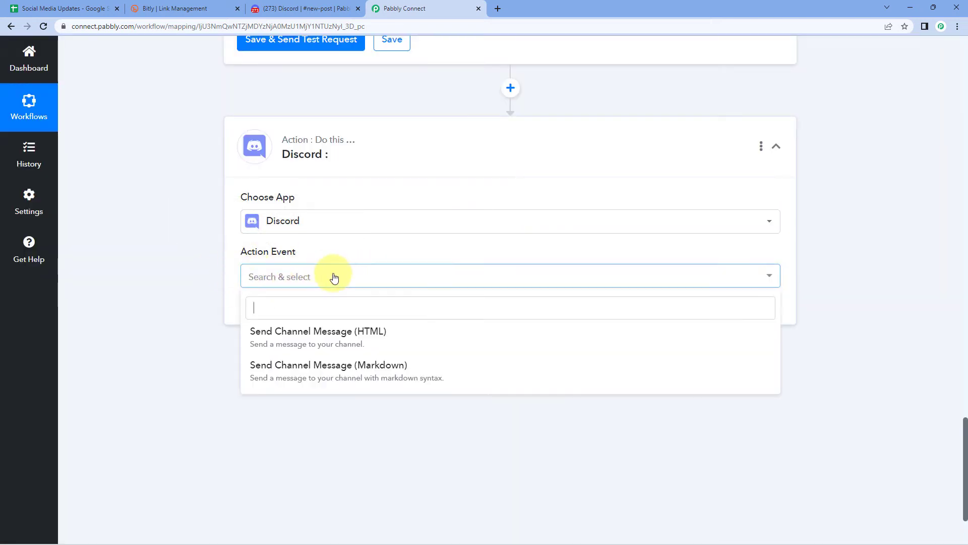
{"action": "scroll", "coordinate": [237, 237], "scroll_direction": "down", "scroll_amount": 2}
{"action": "left_click", "coordinate": [306, 207]}
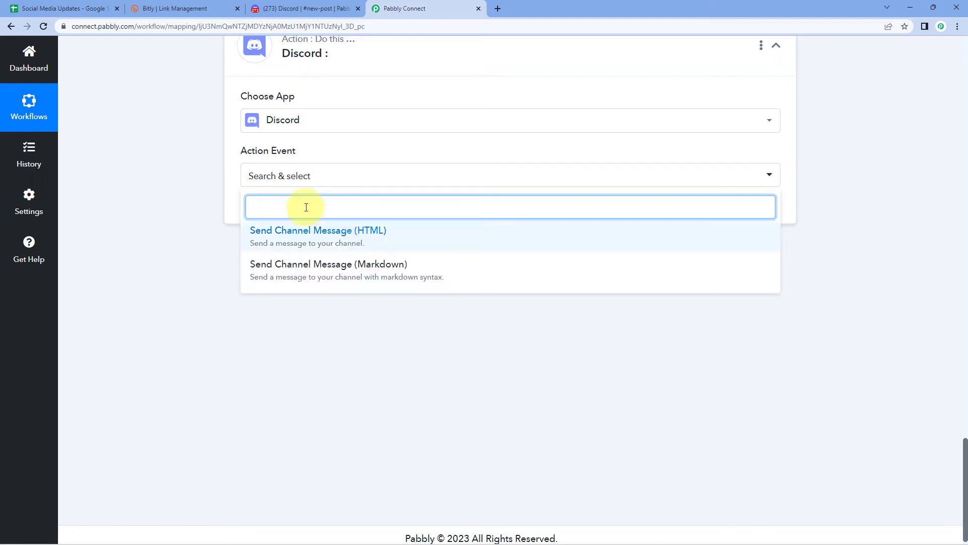
{"action": "left_click", "coordinate": [308, 238]}
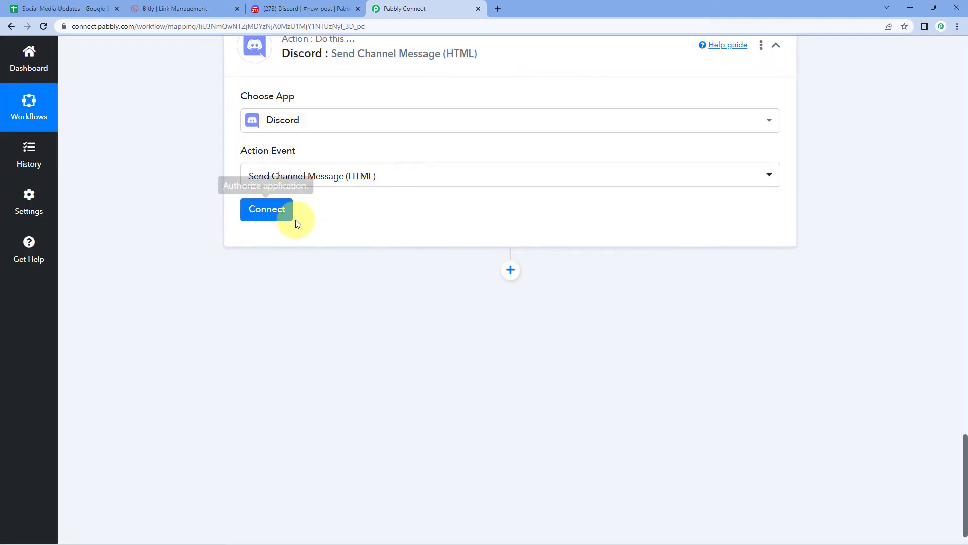
{"action": "left_click", "coordinate": [267, 219]}
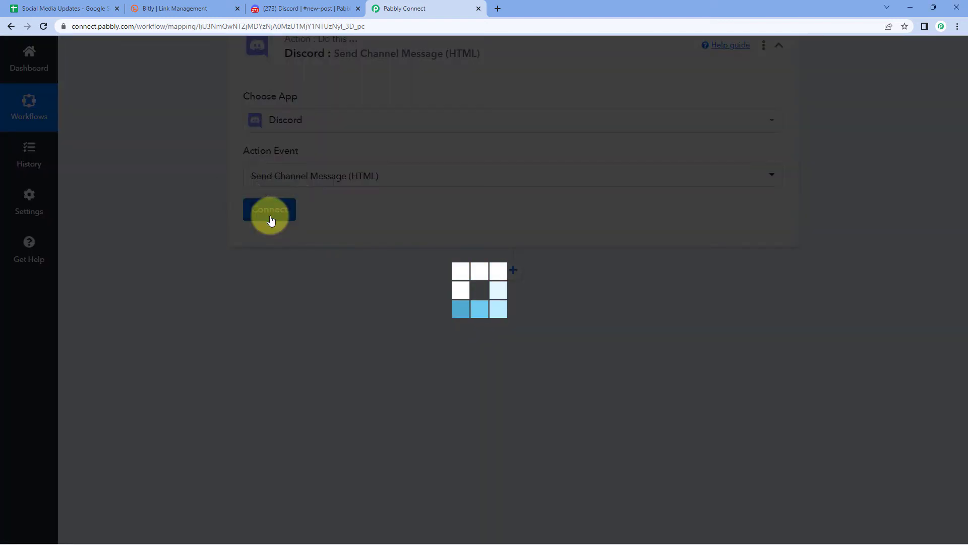
{"action": "scroll", "coordinate": [379, 208], "scroll_direction": "down", "scroll_amount": 2}
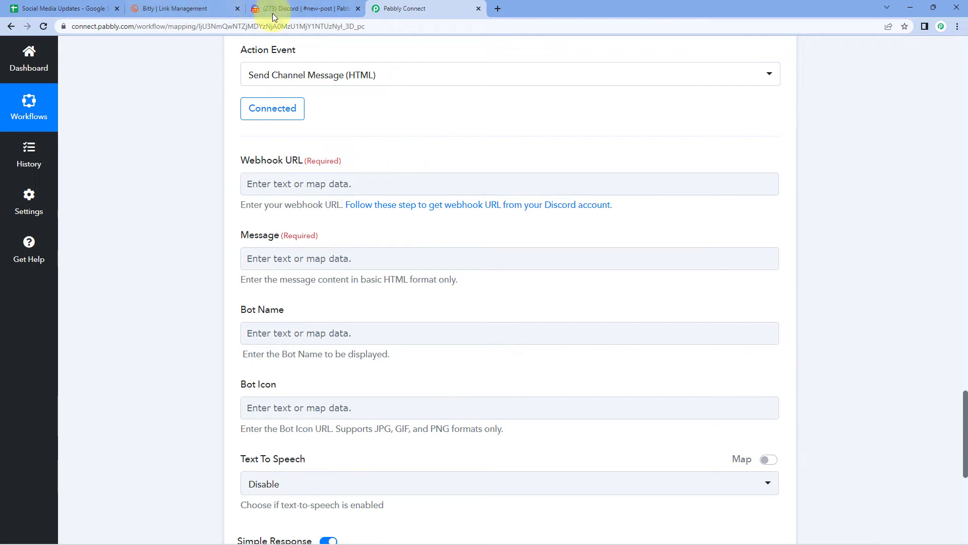
Switch to Discord and create a new webhook in the Pabbly Team server's integration settings
{"action": "left_click", "coordinate": [298, 5]}
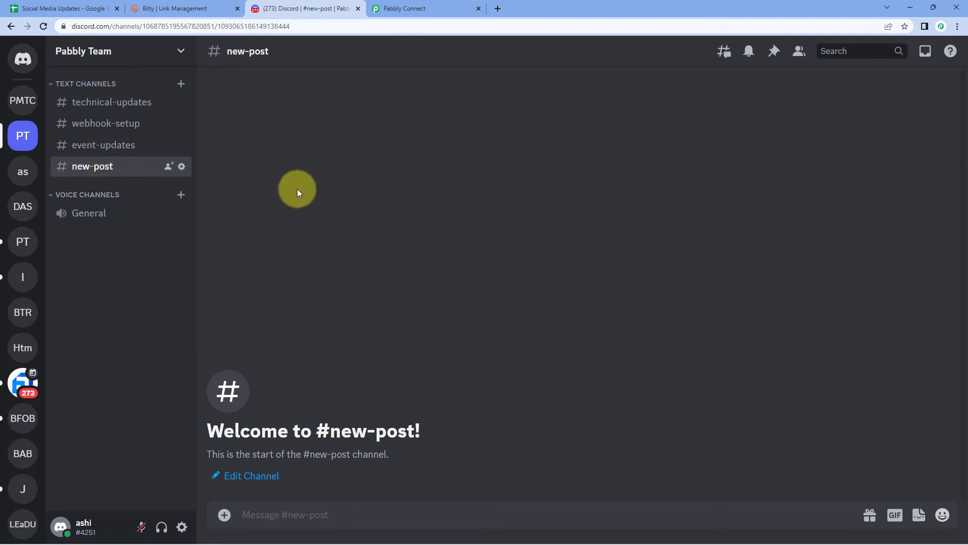
{"action": "left_click", "coordinate": [182, 53]}
{"action": "left_click", "coordinate": [123, 131]}
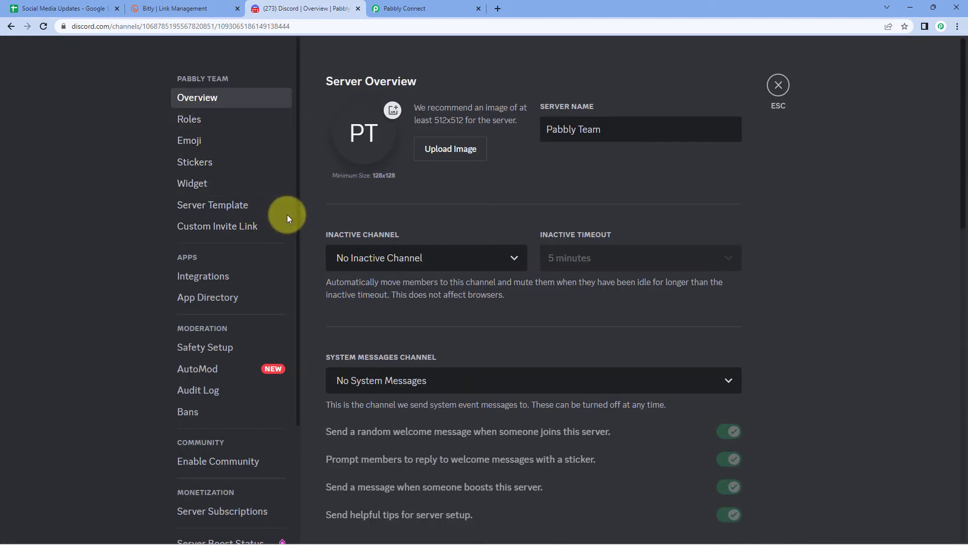
{"action": "left_click", "coordinate": [238, 275]}
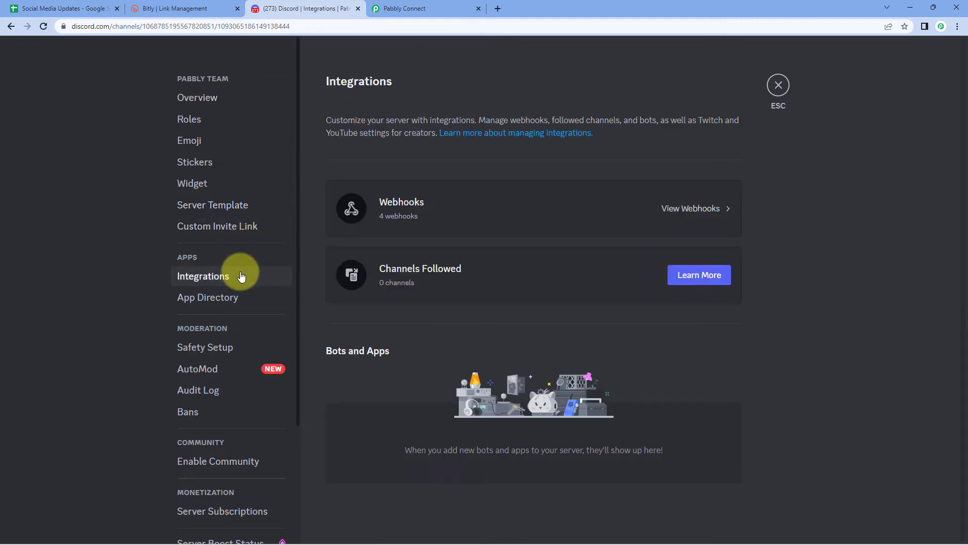
{"action": "left_click", "coordinate": [682, 209]}
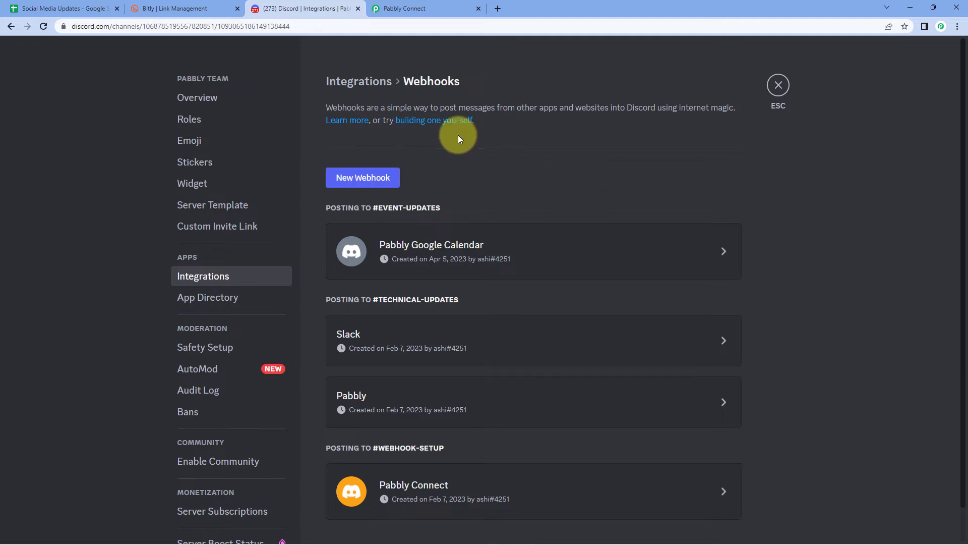
{"action": "left_click", "coordinate": [364, 179]}
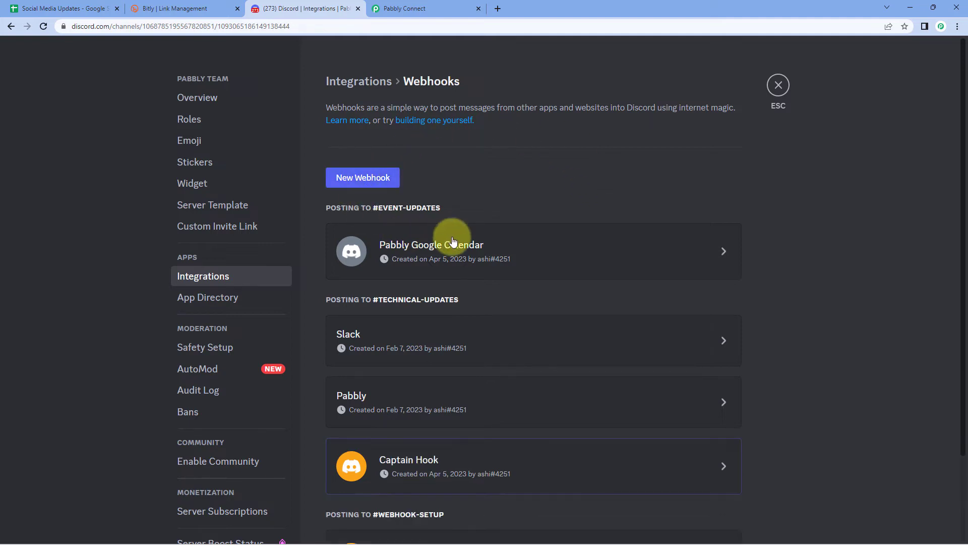
Expand the new Captain Hook webhook and change its name to Bilty
{"action": "scroll", "coordinate": [444, 267], "scroll_direction": "down", "scroll_amount": 2}
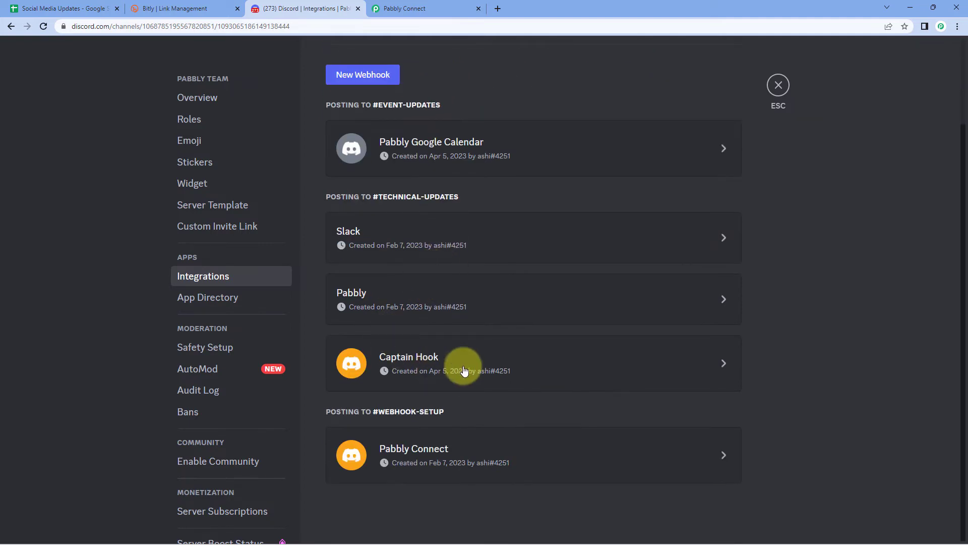
{"action": "left_click", "coordinate": [519, 361]}
{"action": "scroll", "coordinate": [512, 328], "scroll_direction": "down", "scroll_amount": 2}
{"action": "scroll", "coordinate": [513, 325], "scroll_direction": "down", "scroll_amount": 1}
{"action": "left_click_drag", "start_coordinate": [512, 311], "coordinate": [391, 313]}
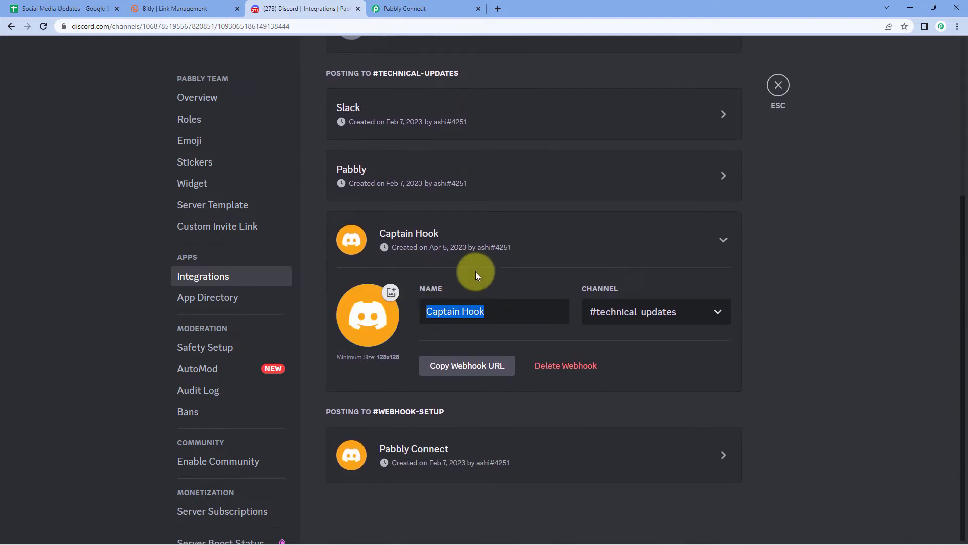
{"action": "type", "text": "Bilty"}
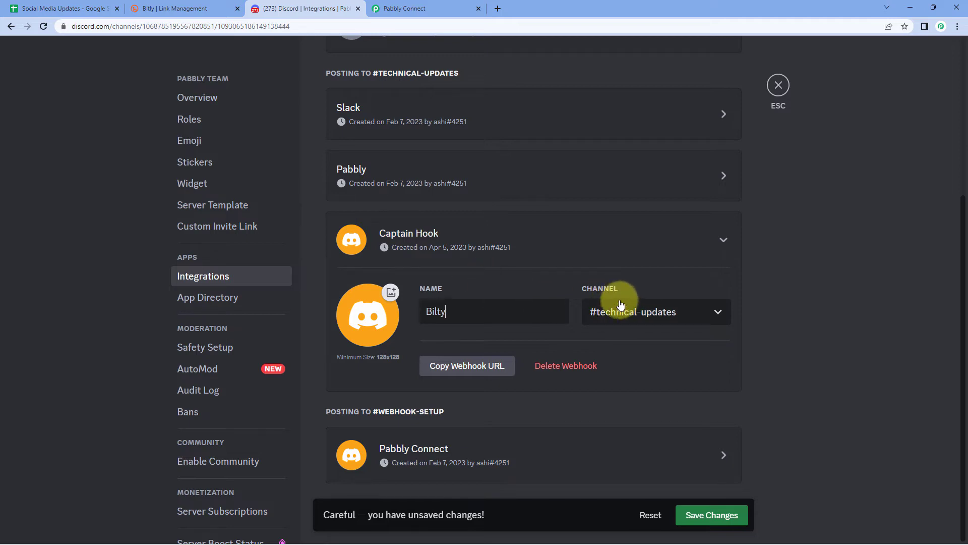
Set the new webhook's channel to #new-post and copy its webhook URL
{"action": "left_click", "coordinate": [662, 318]}
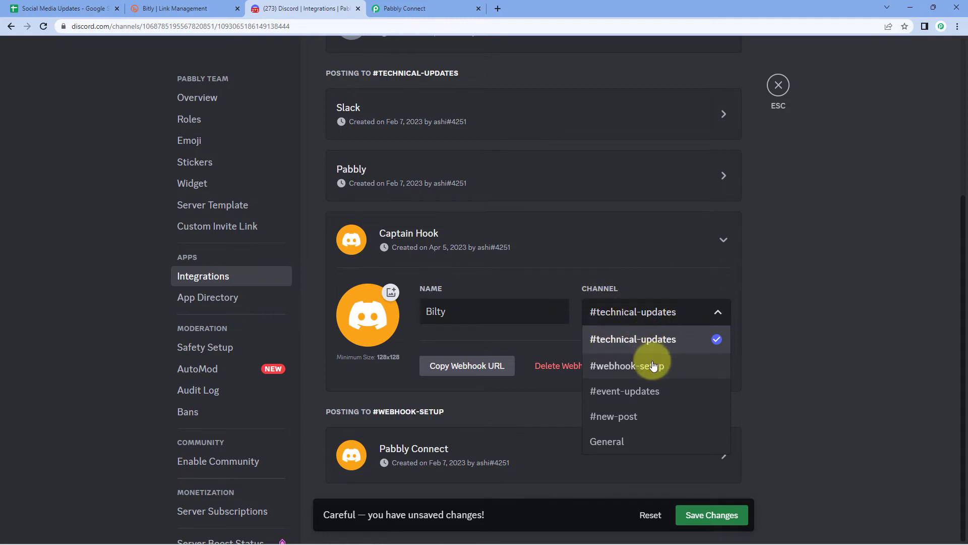
{"action": "left_click", "coordinate": [642, 422]}
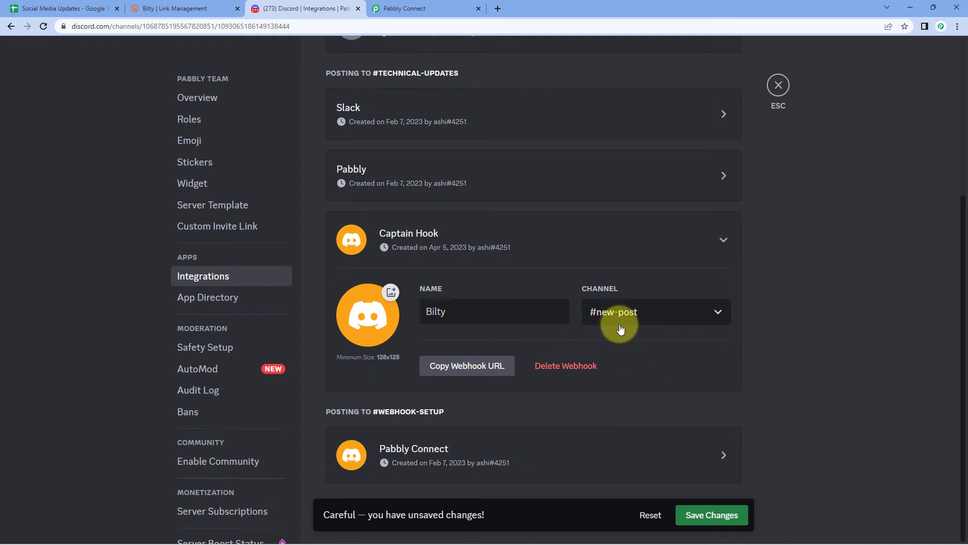
{"action": "left_click", "coordinate": [478, 369]}
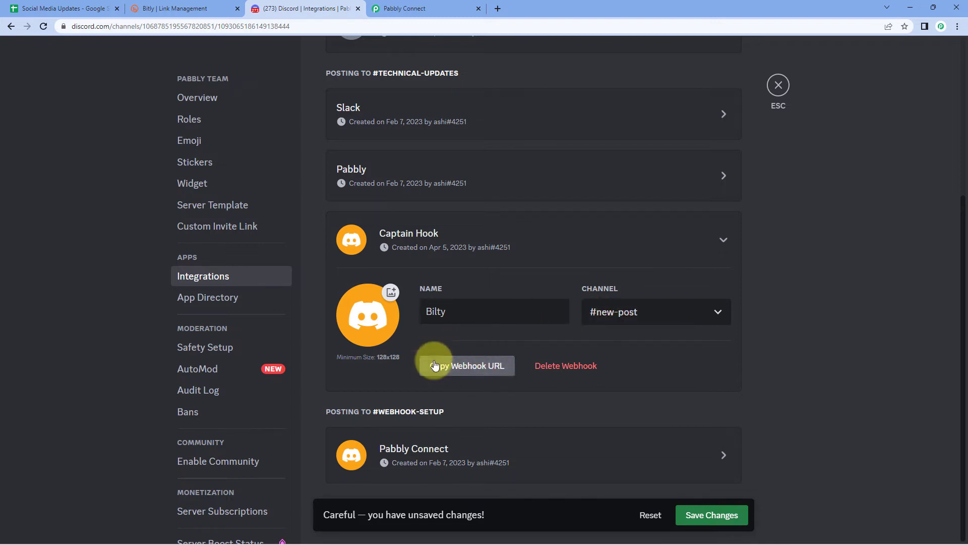
Save the Bilty webhook changes in Discord, then switch to Pabbly Connect and paste the copied webhook URL into the Discord action
{"action": "left_click", "coordinate": [711, 515]}
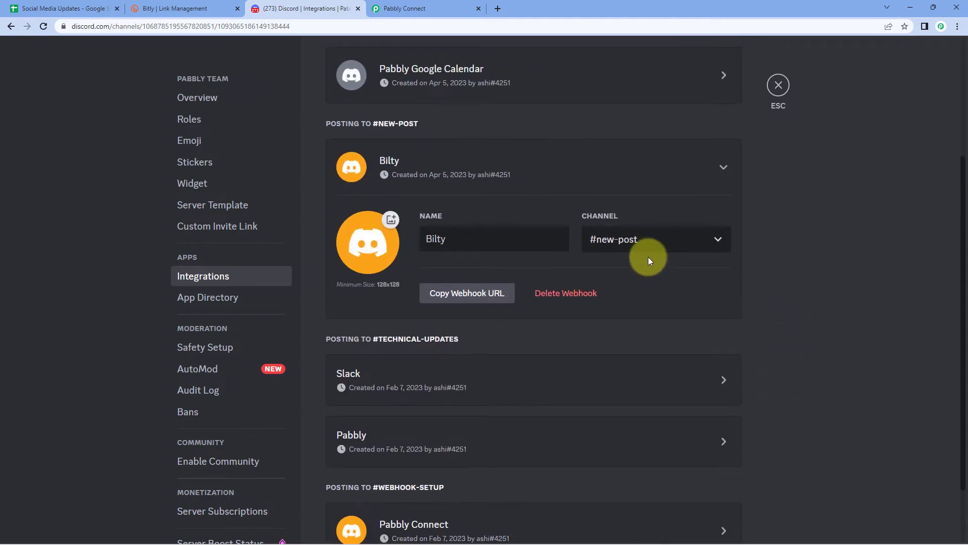
{"action": "left_click", "coordinate": [432, 13]}
{"action": "left_click", "coordinate": [299, 187]}
{"action": "right_click", "coordinate": [298, 186]}
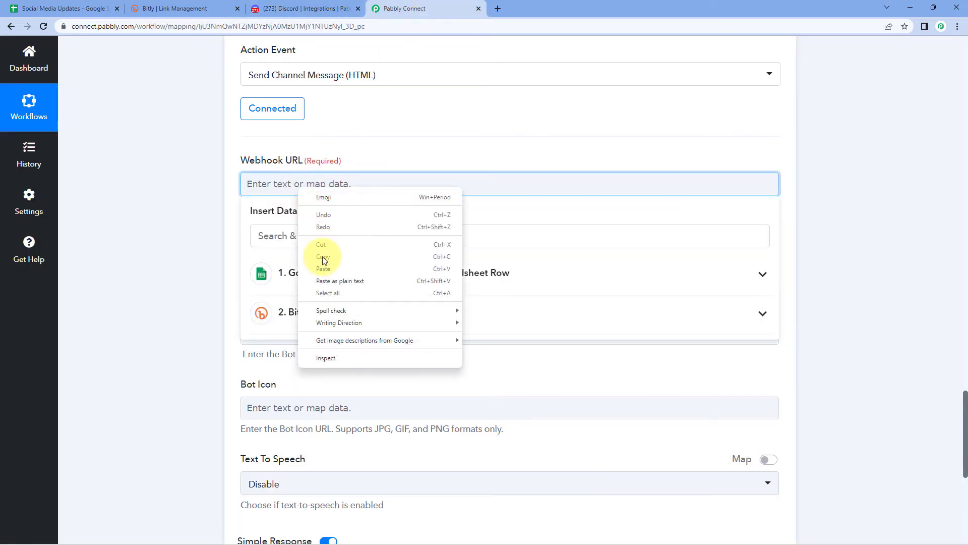
{"action": "left_click", "coordinate": [324, 268]}
{"action": "left_click", "coordinate": [213, 231]}
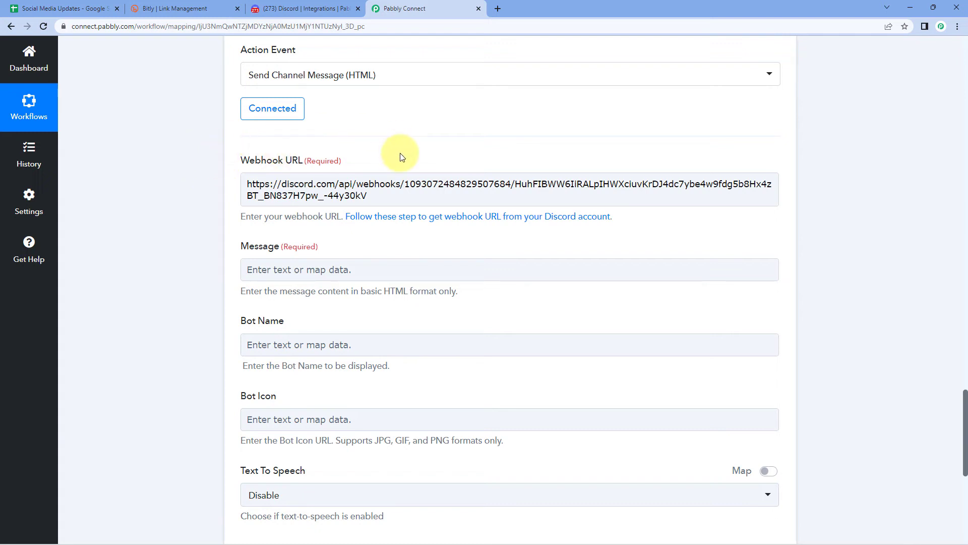
{"action": "scroll", "coordinate": [400, 154], "scroll_direction": "down", "scroll_amount": 3}
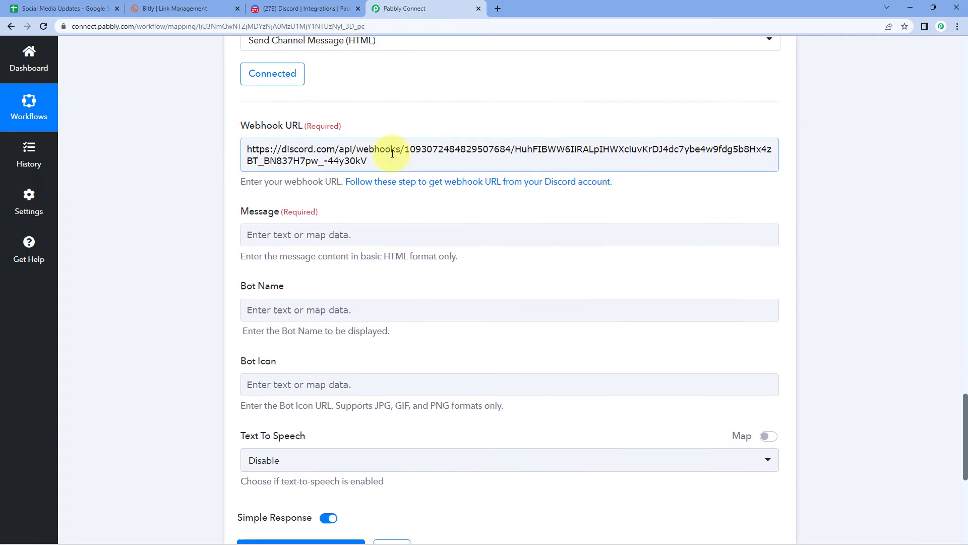
Switch to the Social Media Updates spreadsheet and review the message and post link in row 2
{"action": "left_click", "coordinate": [306, 173]}
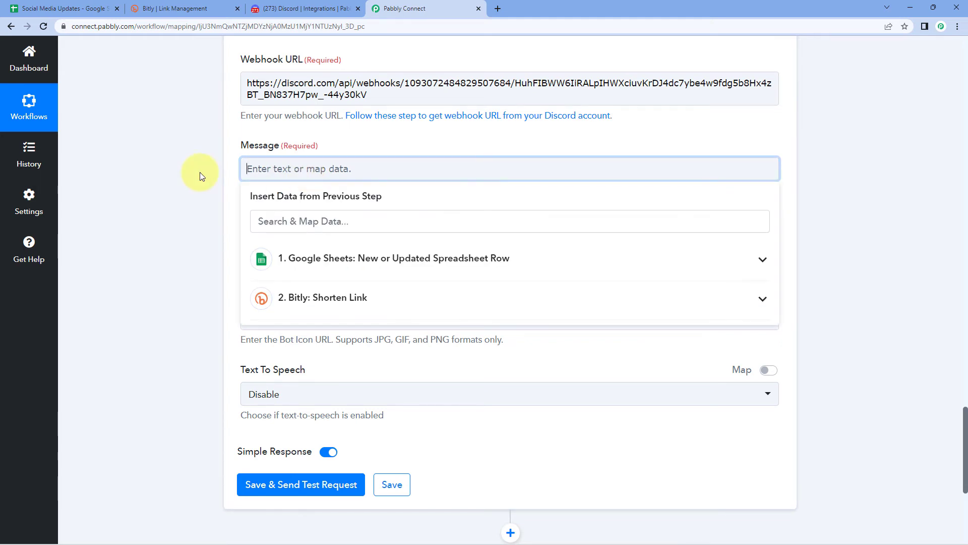
{"action": "scroll", "coordinate": [199, 171], "scroll_direction": "down", "scroll_amount": 1}
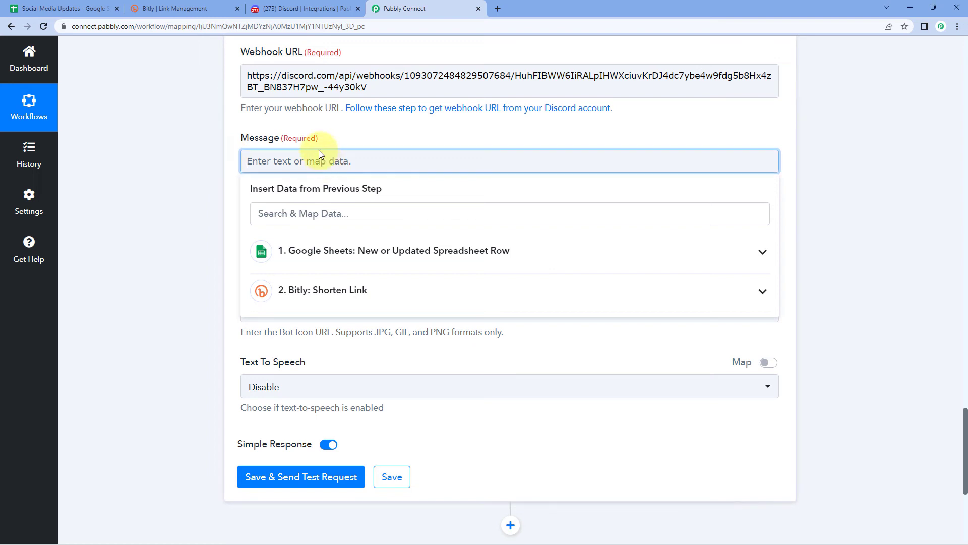
{"action": "left_click", "coordinate": [36, 8]}
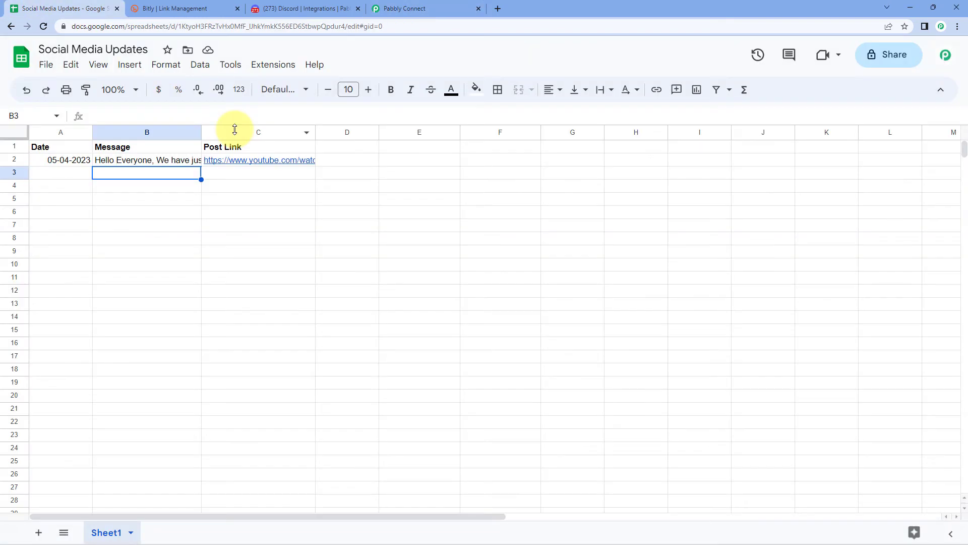
{"action": "double_click", "coordinate": [142, 161]}
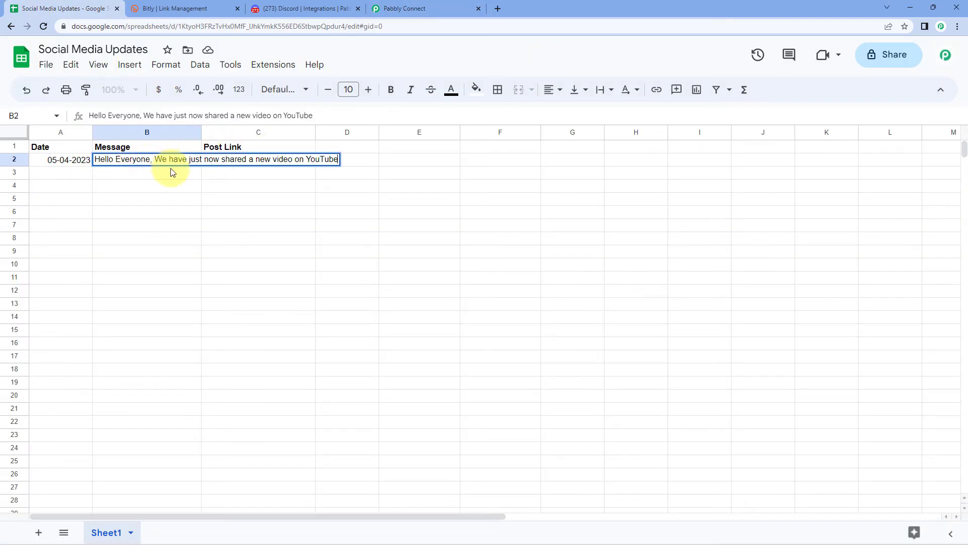
{"action": "key", "text": "Return"}
{"action": "left_click", "coordinate": [251, 160]}
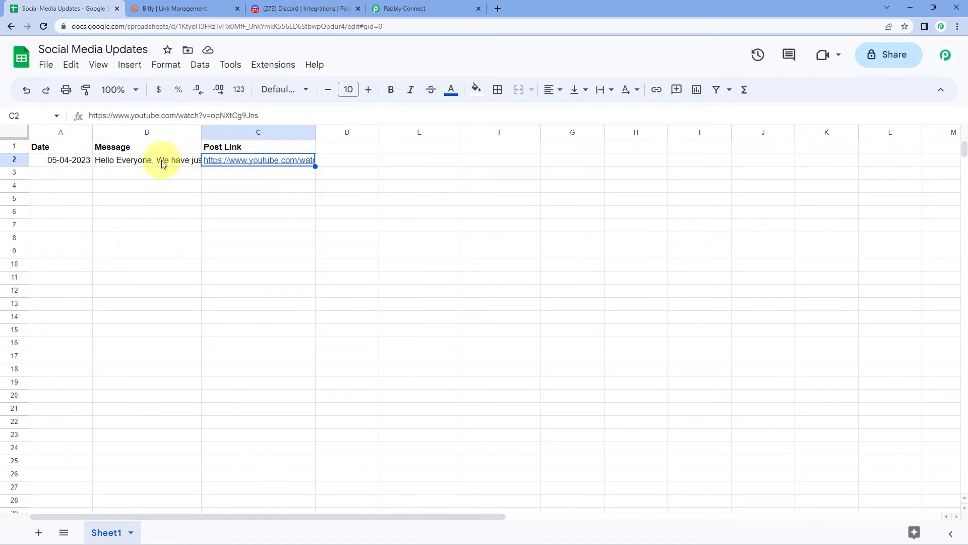
{"action": "left_click", "coordinate": [161, 163]}
Return to Pabbly Connect and map the Google Sheets Message value into the Discord message, followed by a <br> tag
{"action": "left_click", "coordinate": [422, 8]}
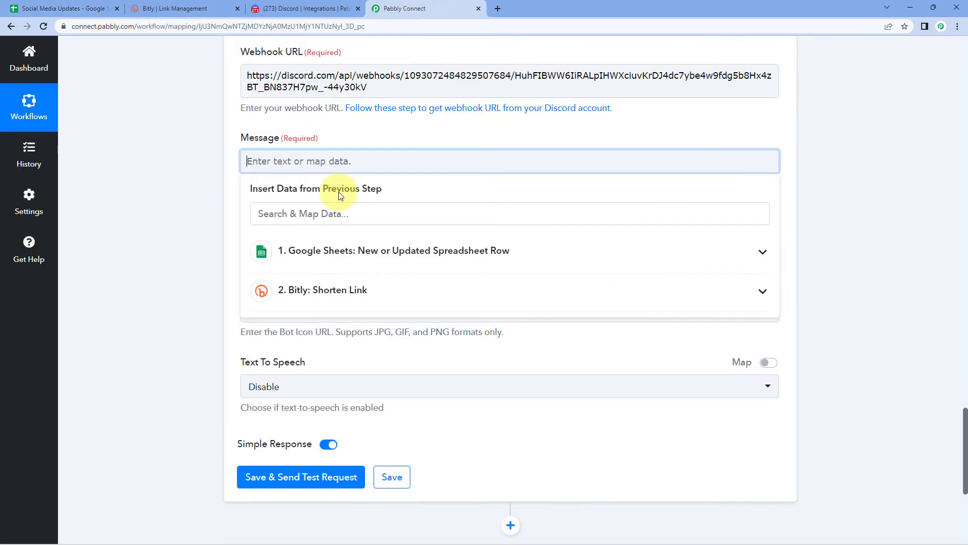
{"action": "left_click", "coordinate": [355, 251]}
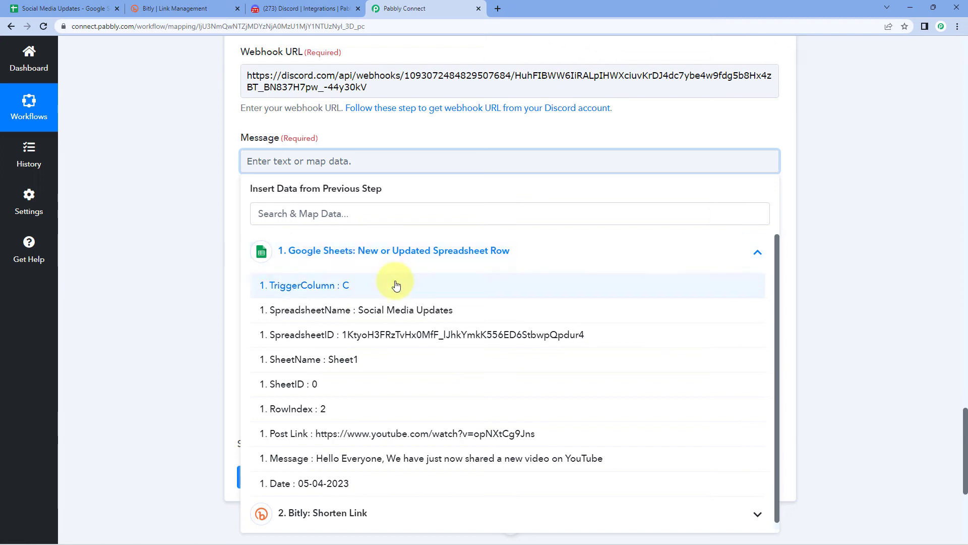
{"action": "scroll", "coordinate": [342, 450], "scroll_direction": "down", "scroll_amount": 1}
{"action": "left_click", "coordinate": [342, 450]}
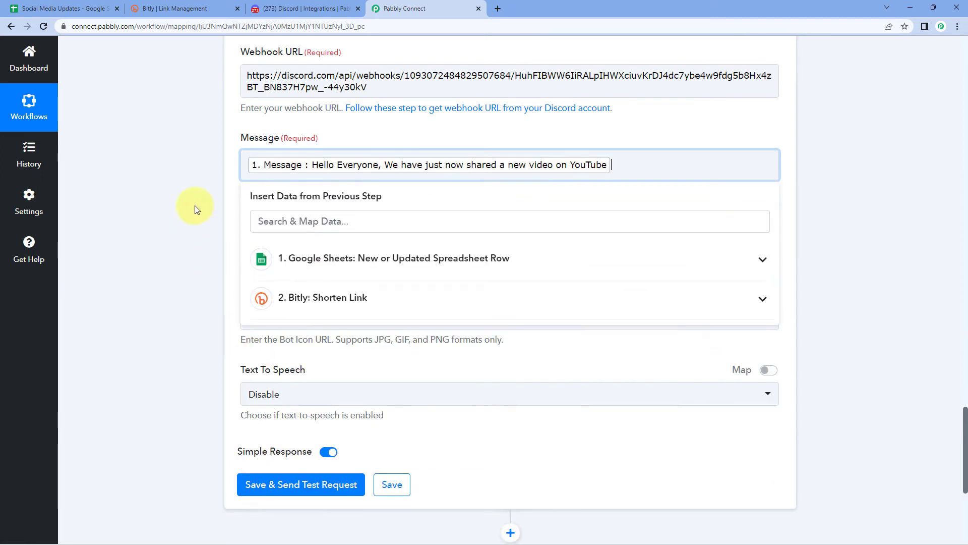
{"action": "left_click", "coordinate": [609, 155]}
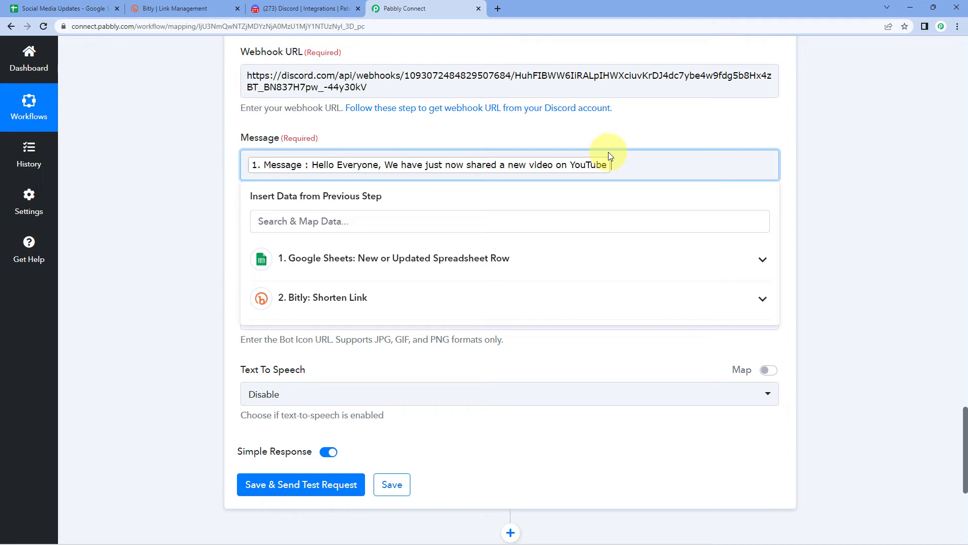
{"action": "left_click", "coordinate": [530, 144]}
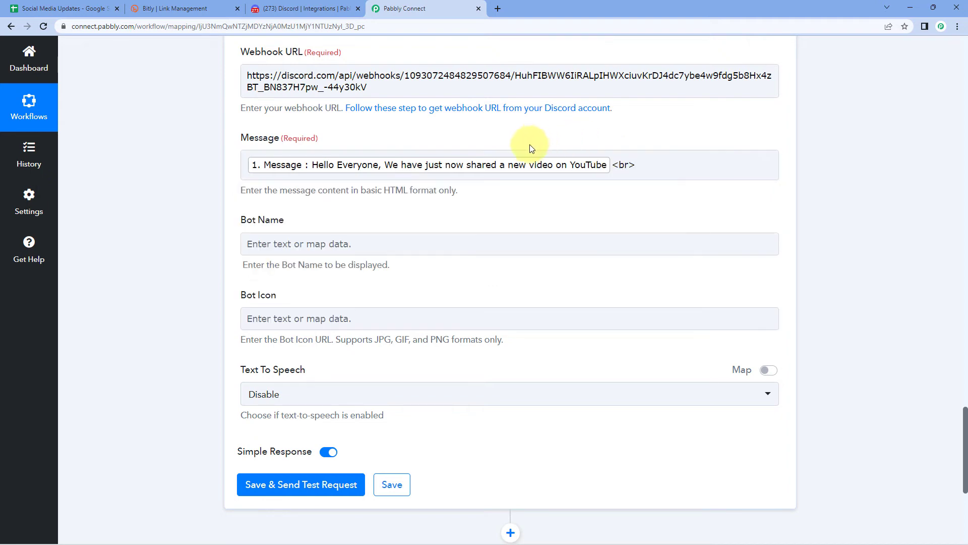
Extend the Discord message with a second <br> tag and the label "Link:", followed by the mapped Bitly Link value
{"action": "scroll", "coordinate": [472, 151], "scroll_direction": "up", "scroll_amount": 6}
{"action": "scroll", "coordinate": [296, 260], "scroll_direction": "down", "scroll_amount": 2}
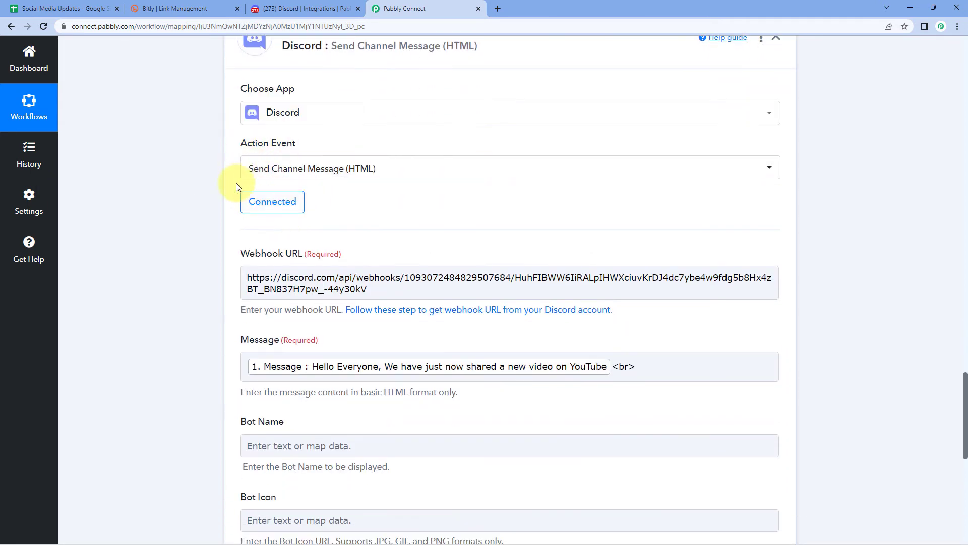
{"action": "scroll", "coordinate": [379, 183], "scroll_direction": "down", "scroll_amount": 3}
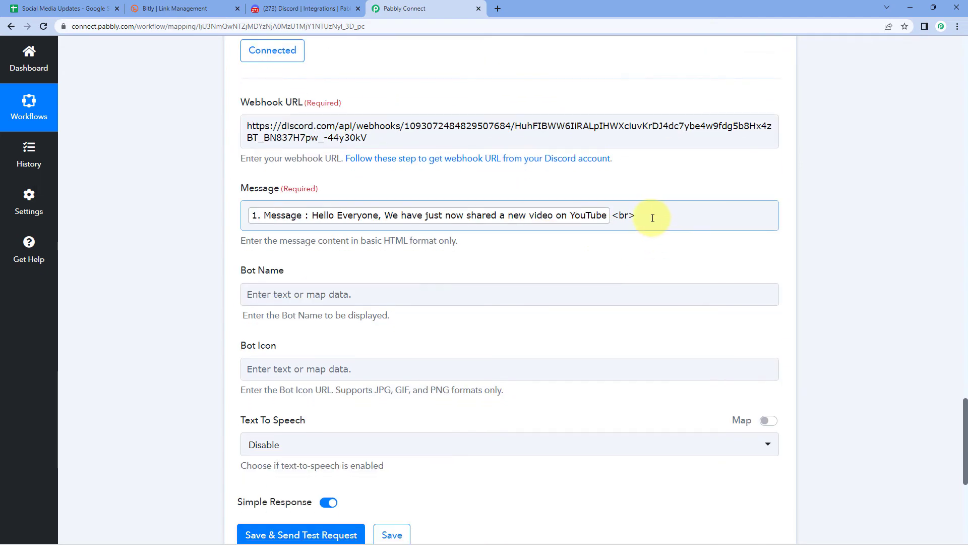
{"action": "left_click", "coordinate": [652, 218]}
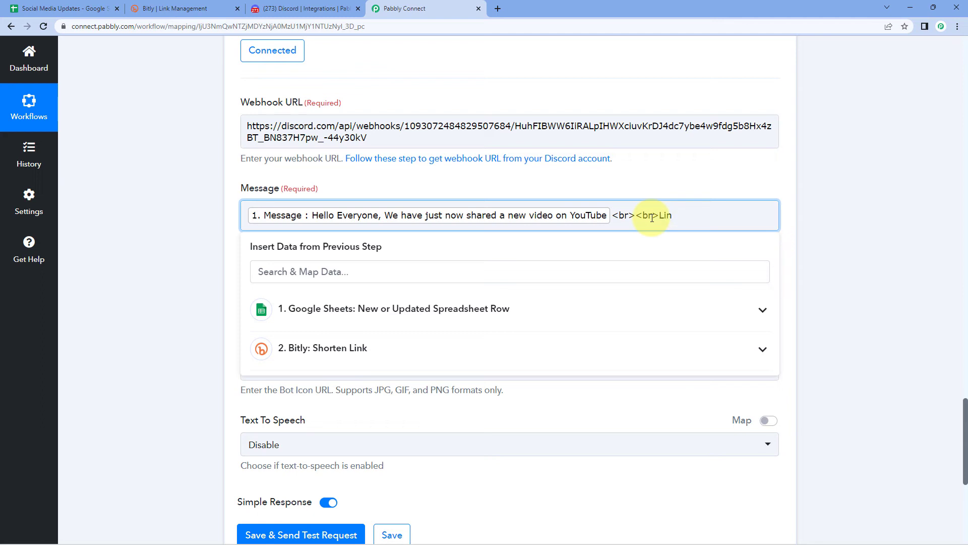
{"action": "left_click", "coordinate": [394, 348]}
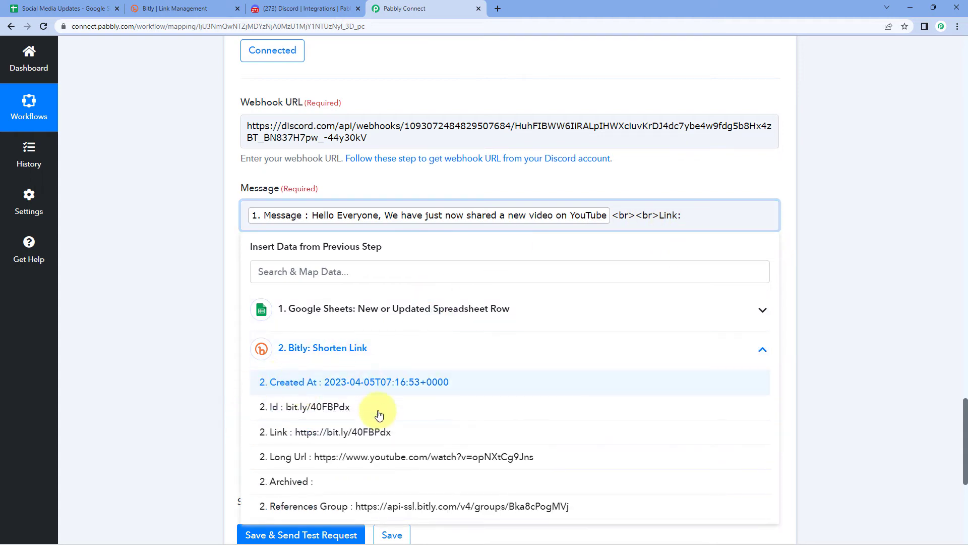
{"action": "left_click", "coordinate": [373, 432]}
{"action": "left_click", "coordinate": [453, 235]}
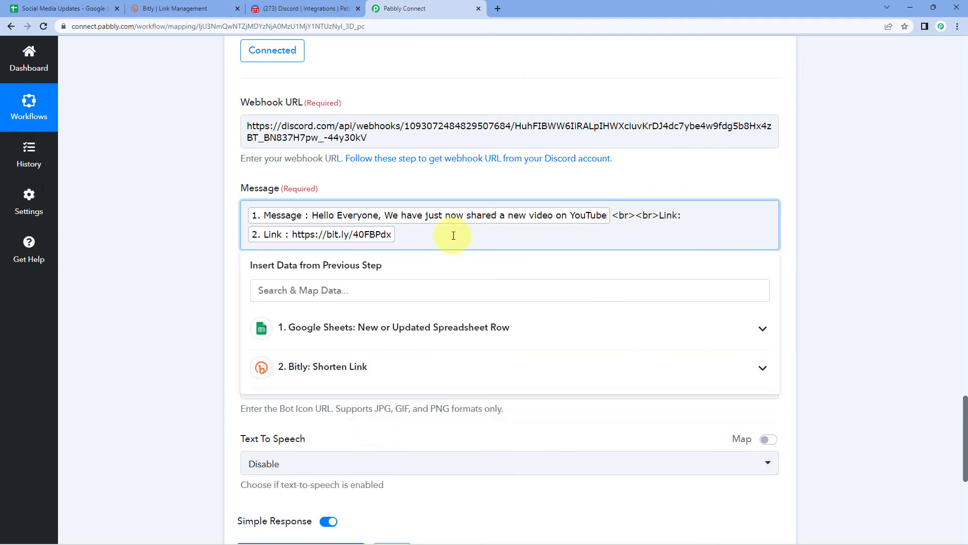
{"action": "left_click", "coordinate": [395, 180]}
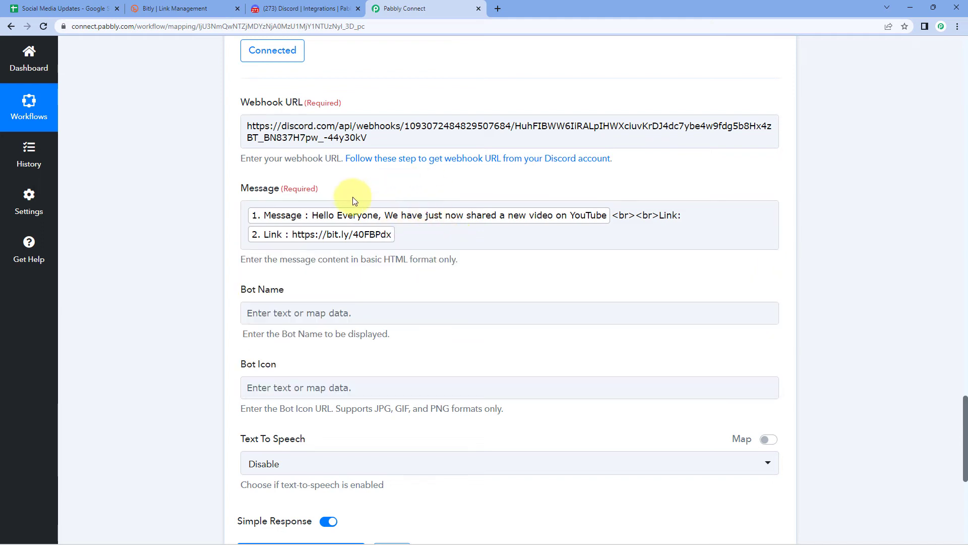
Check the source message in the Social Media Updates spreadsheet and return to the Discord action in Pabbly Connect
{"action": "left_click", "coordinate": [450, 229]}
{"action": "left_click", "coordinate": [93, 9]}
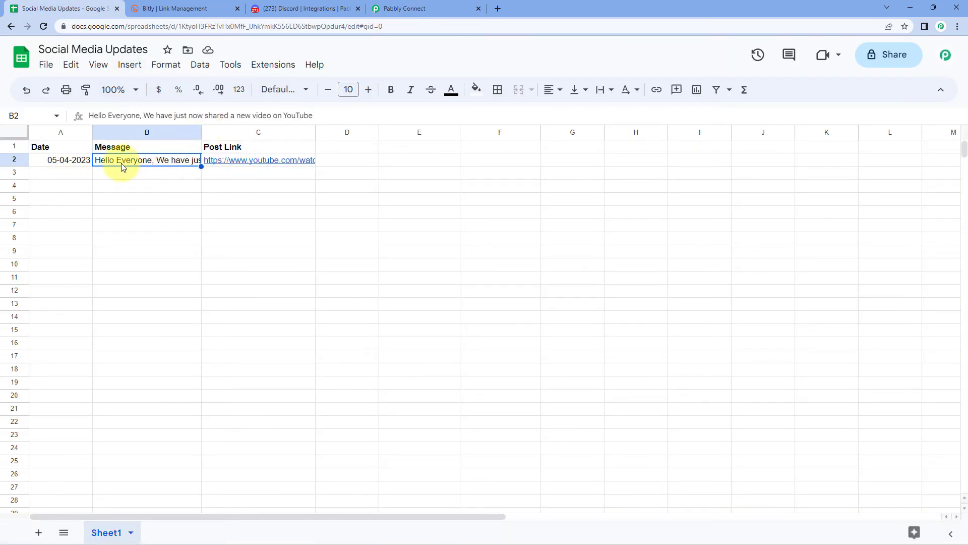
{"action": "left_click", "coordinate": [420, 9]}
{"action": "scroll", "coordinate": [172, 208], "scroll_direction": "down", "scroll_amount": 4}
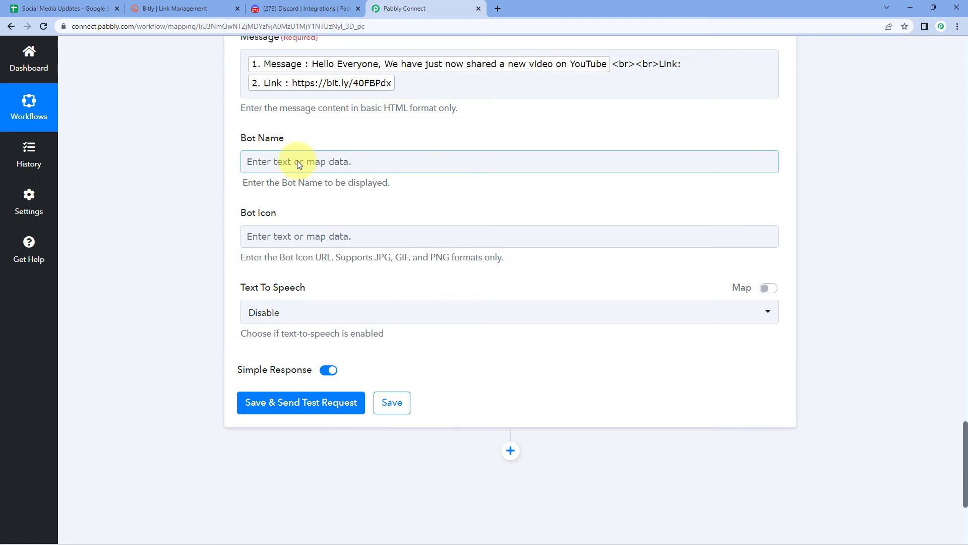
Close the server settings in Discord, then set the Discord action's bot name to Pabbly in Pabbly Connect
{"action": "left_click", "coordinate": [323, 7]}
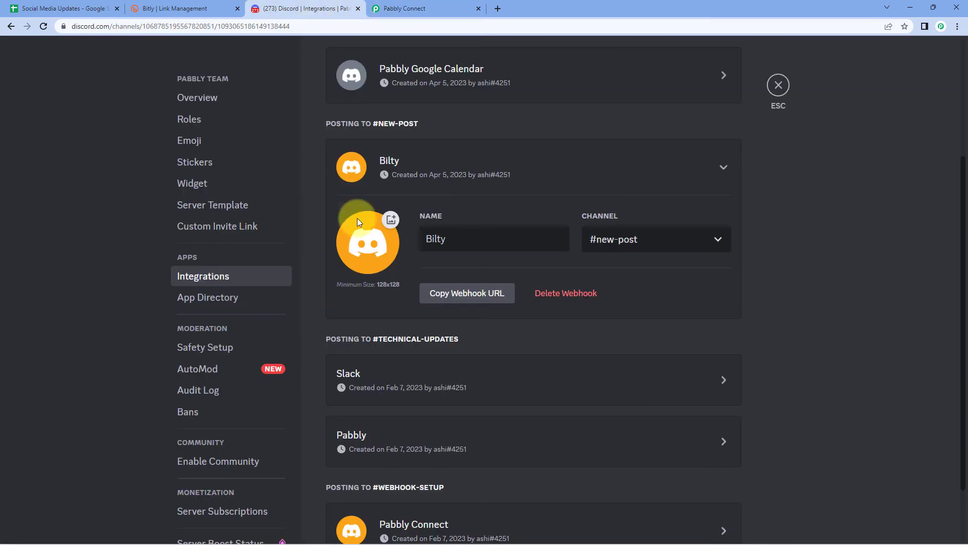
{"action": "left_click", "coordinate": [771, 84]}
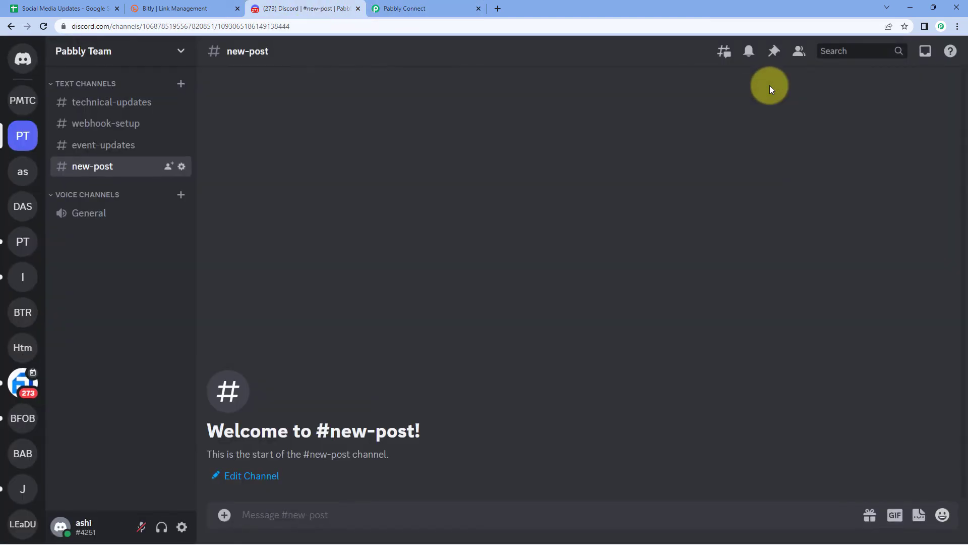
{"action": "left_click", "coordinate": [424, 8]}
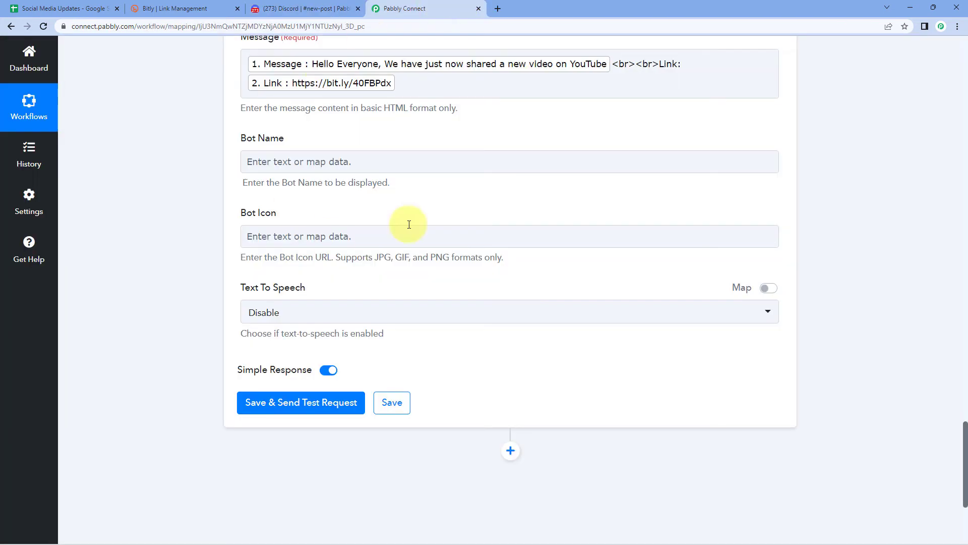
{"action": "left_click", "coordinate": [314, 164]}
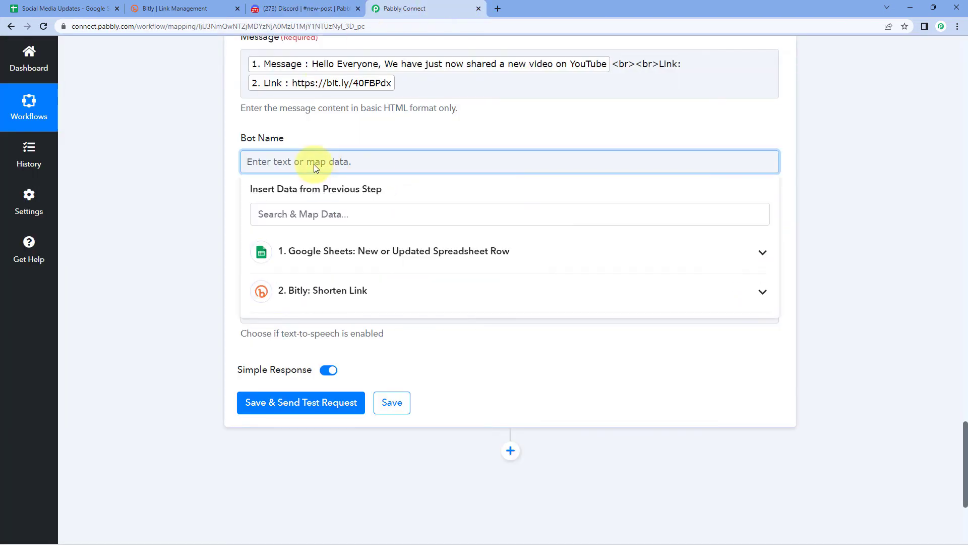
{"action": "type", "text": "Pabbly"}
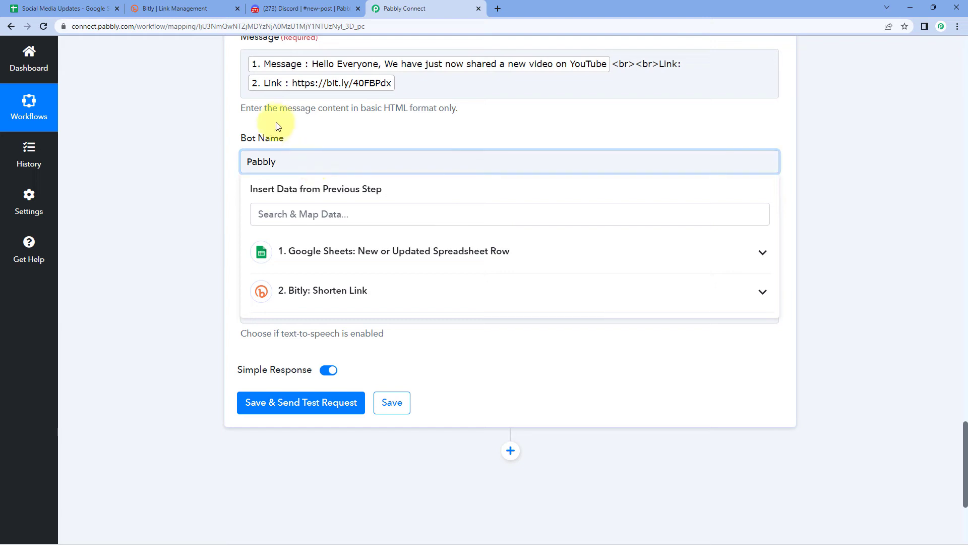
{"action": "left_click", "coordinate": [196, 168]}
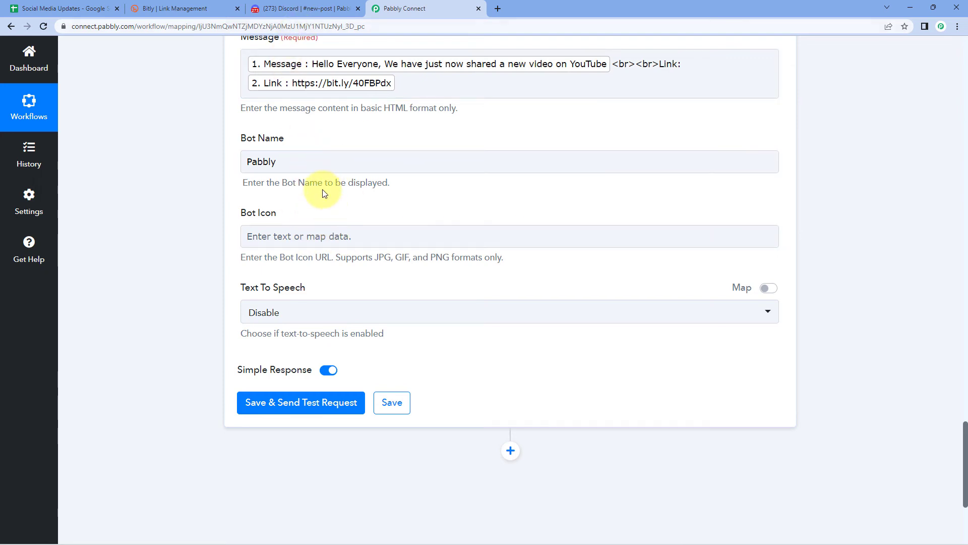
Keep Text To Speech set to Disable, then save the Discord action and send a test request
{"action": "scroll", "coordinate": [333, 192], "scroll_direction": "down", "scroll_amount": 1}
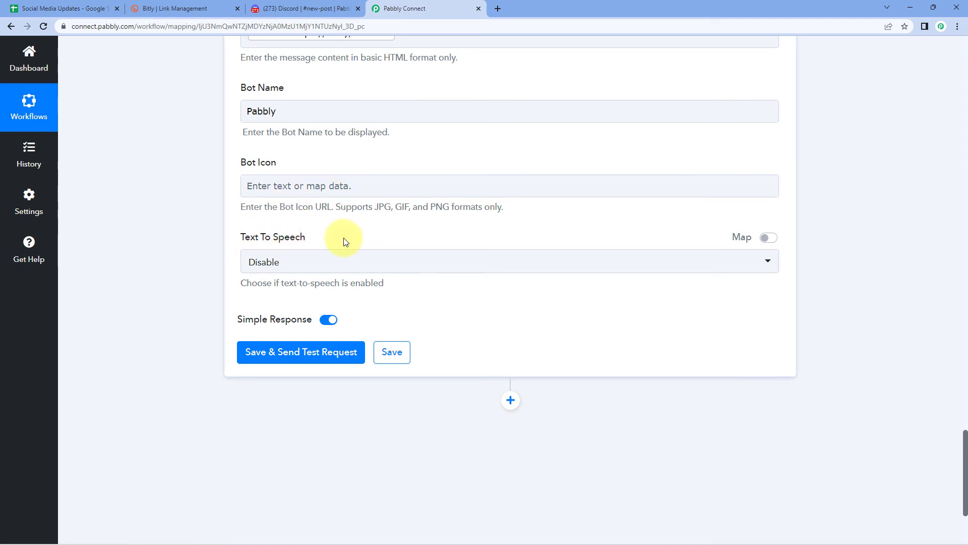
{"action": "scroll", "coordinate": [343, 237], "scroll_direction": "down", "scroll_amount": 1}
{"action": "left_click", "coordinate": [332, 213]}
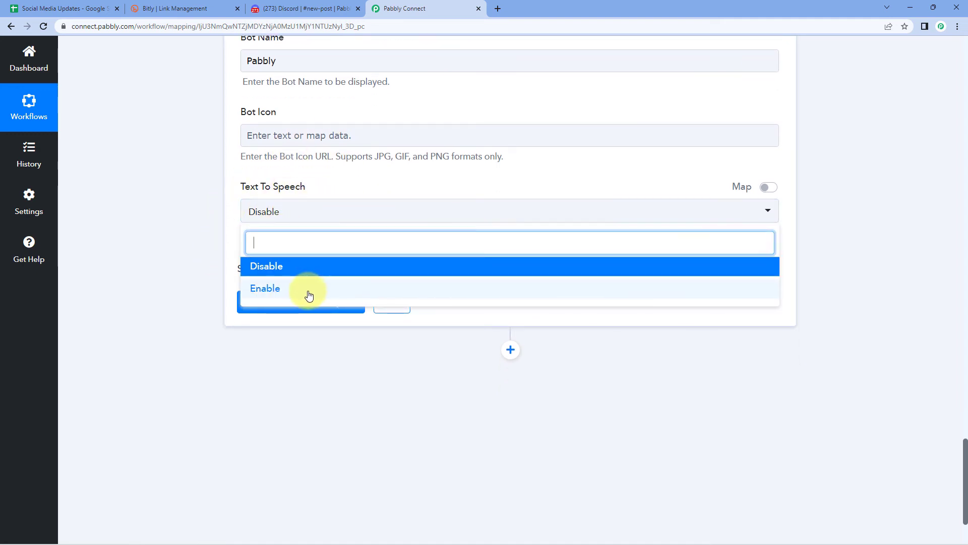
{"action": "left_click", "coordinate": [311, 264]}
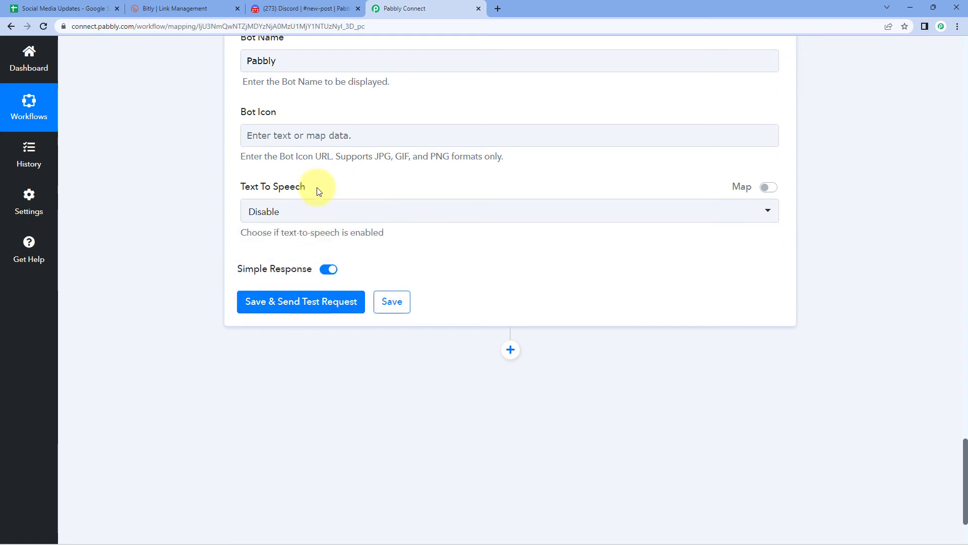
{"action": "left_click", "coordinate": [304, 309]}
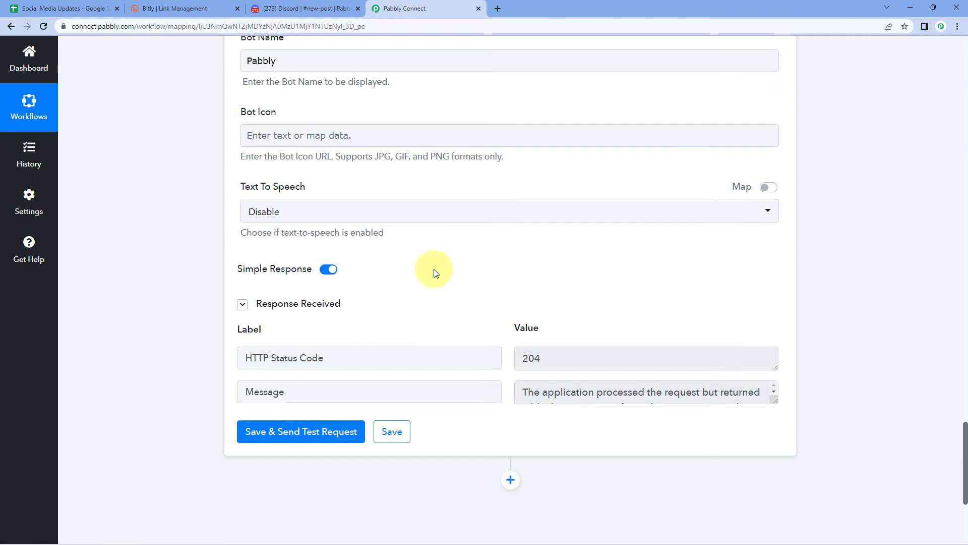
Switch to Discord and examine the test message posted in the #new-post channel
{"action": "scroll", "coordinate": [439, 270], "scroll_direction": "up", "scroll_amount": 5}
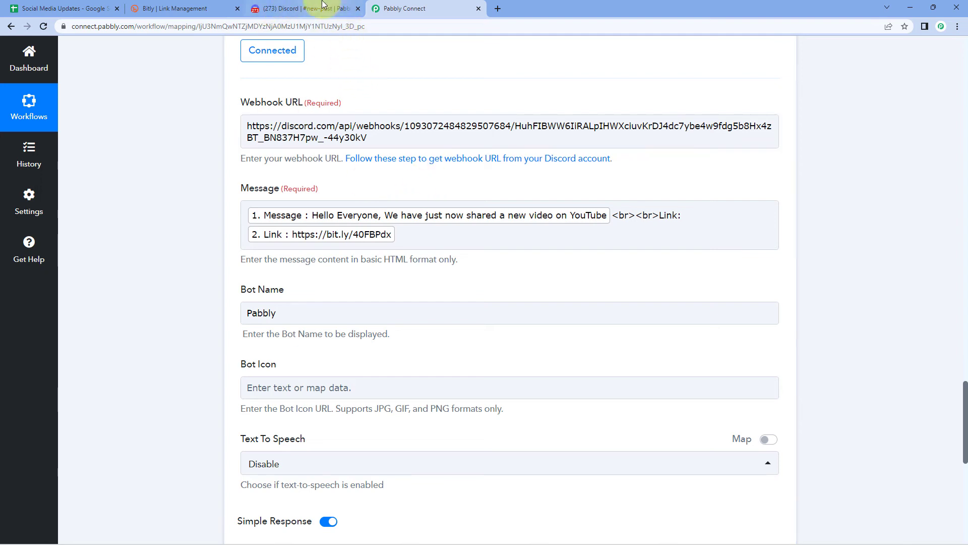
{"action": "left_click", "coordinate": [322, 5]}
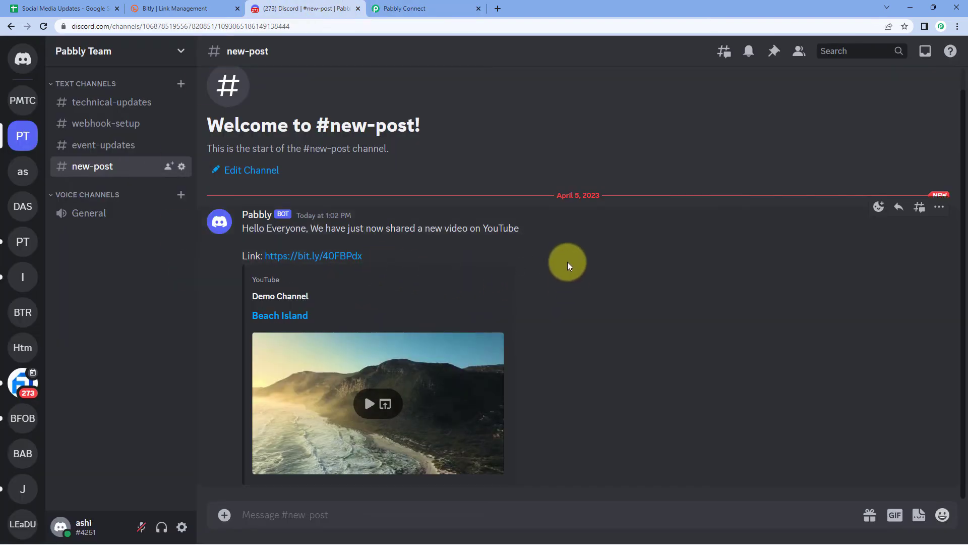
{"action": "left_click_drag", "start_coordinate": [241, 228], "coordinate": [523, 232]}
{"action": "left_click", "coordinate": [240, 226]}
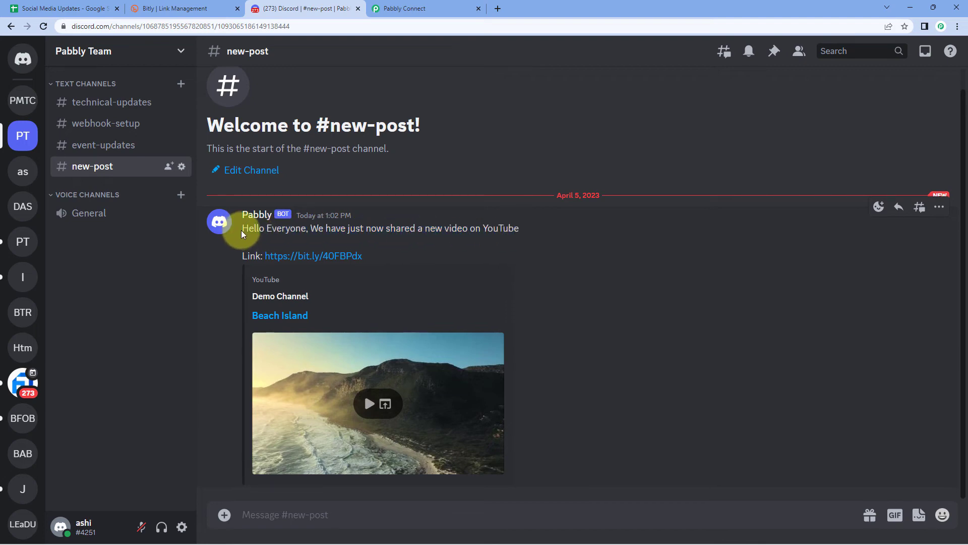
Compare the bot name on the Discord test message with the Bot Name set in Pabbly Connect, then return to Discord
{"action": "left_click_drag", "start_coordinate": [242, 215], "coordinate": [273, 215]}
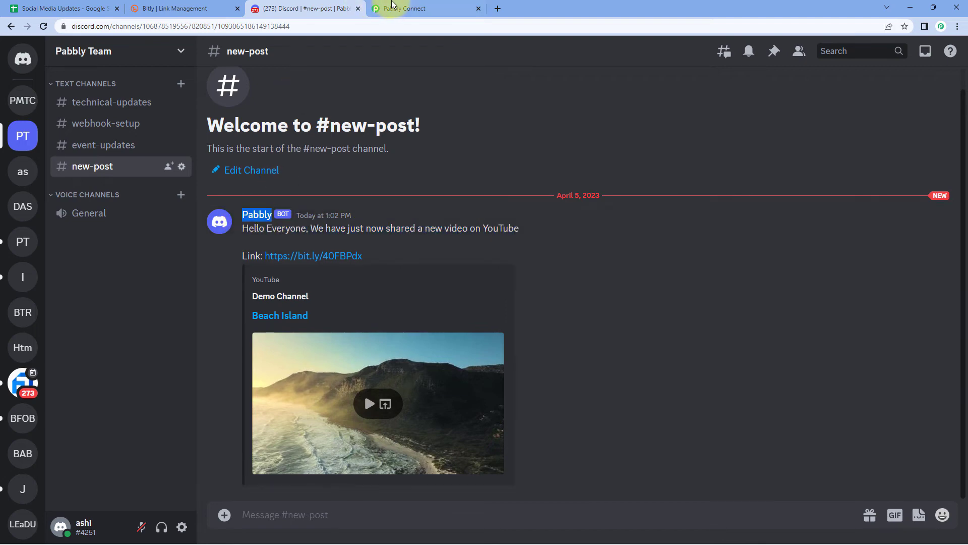
{"action": "left_click", "coordinate": [392, 6]}
{"action": "scroll", "coordinate": [303, 257], "scroll_direction": "down", "scroll_amount": 1}
{"action": "left_click_drag", "start_coordinate": [303, 260], "coordinate": [210, 255]}
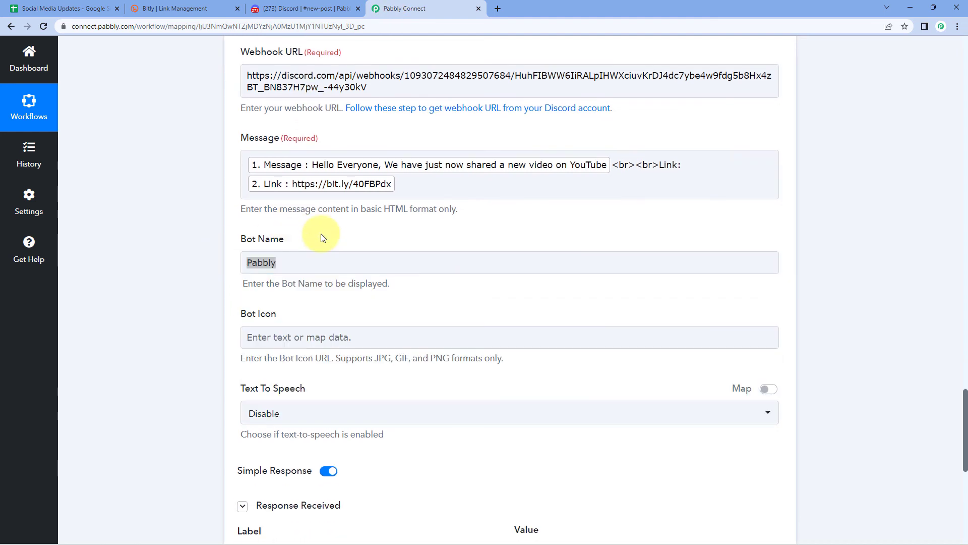
{"action": "left_click", "coordinate": [298, 8]}
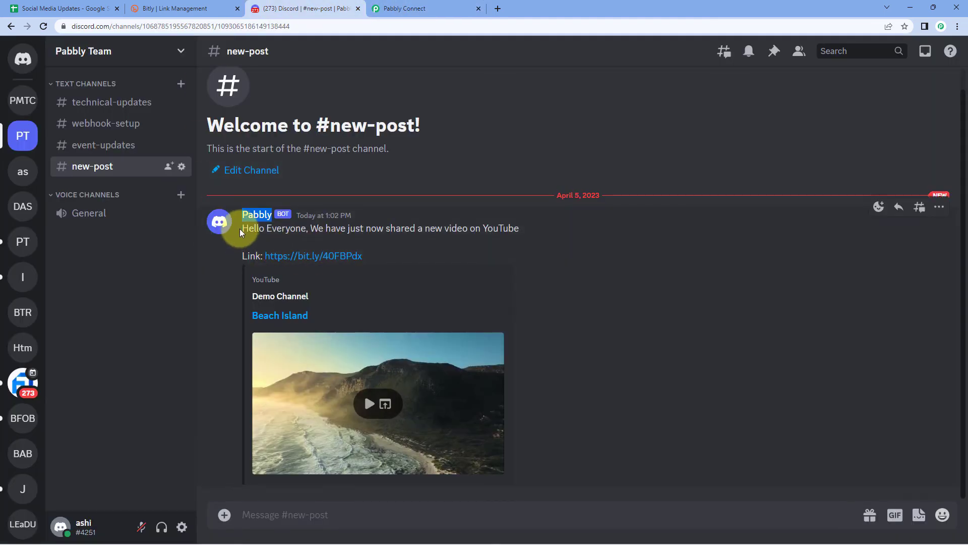
Compare the text of the Discord test message with the row 2 Message and Post Link cells in the Social Media Updates spreadsheet
{"action": "left_click_drag", "start_coordinate": [241, 230], "coordinate": [522, 230]}
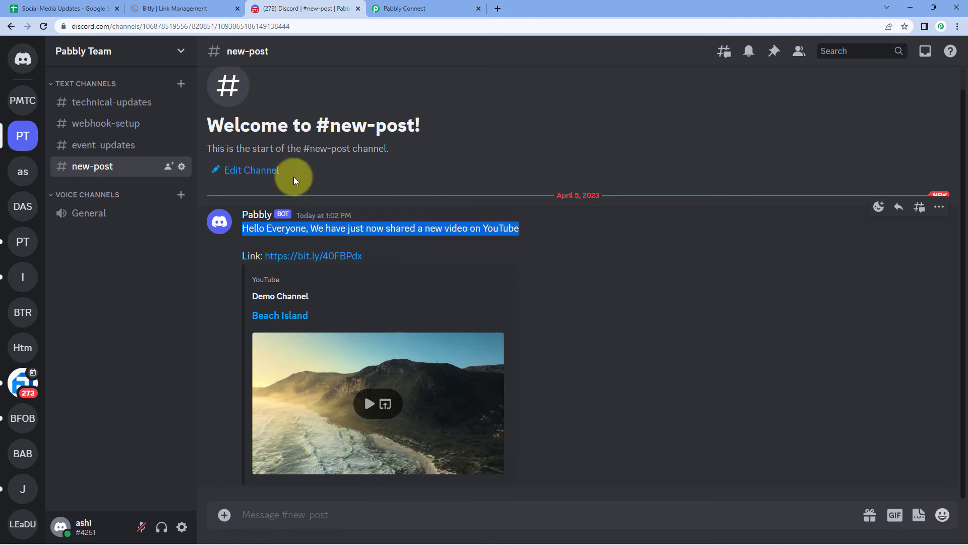
{"action": "left_click", "coordinate": [58, 8]}
{"action": "left_click", "coordinate": [164, 152]}
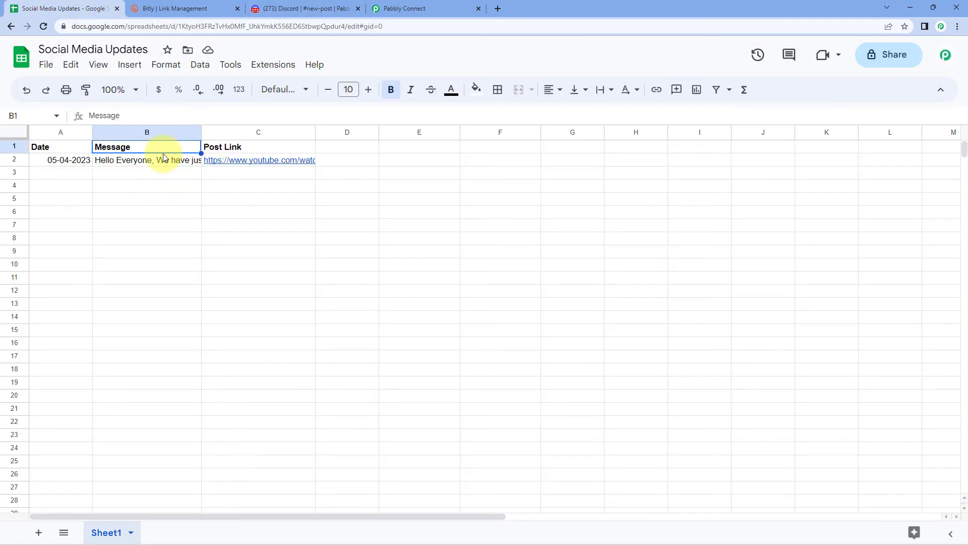
{"action": "left_click", "coordinate": [162, 159]}
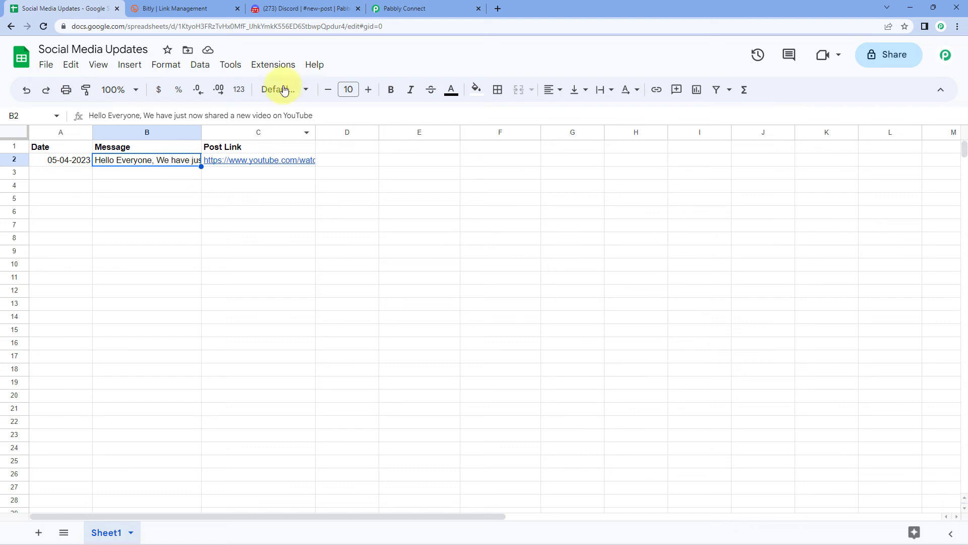
{"action": "left_click", "coordinate": [257, 150]}
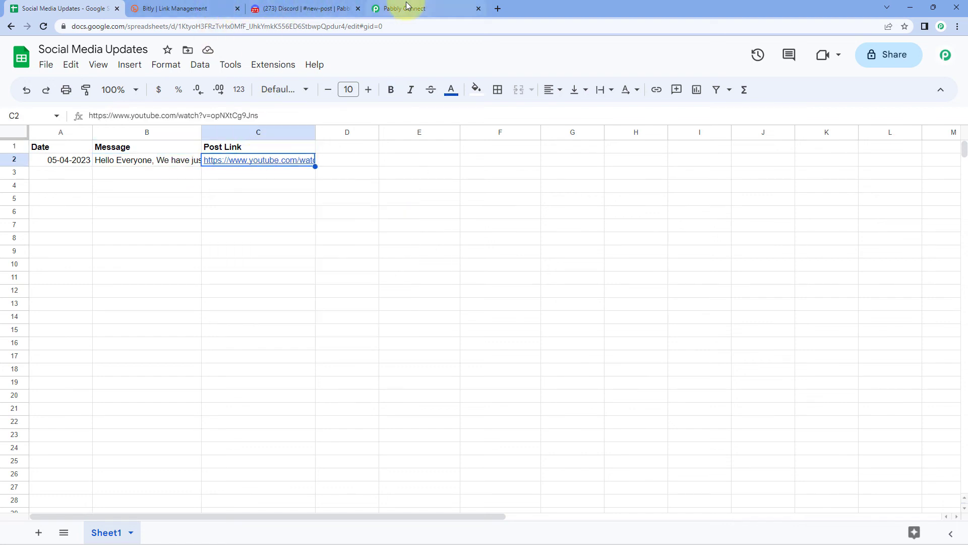
{"action": "double_click", "coordinate": [256, 159]}
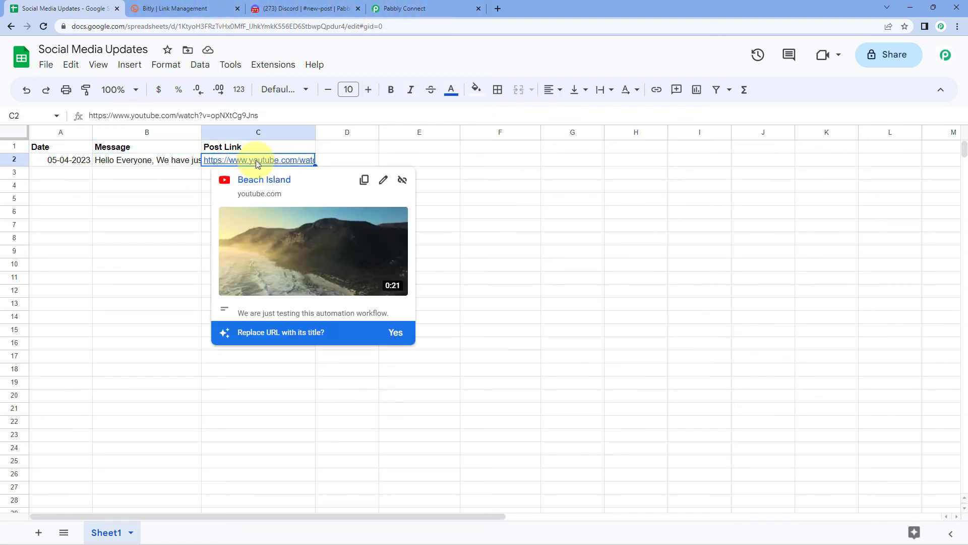
Switch to Discord and open the shortened bit.ly link in the test message to check the video behind it
{"action": "left_click", "coordinate": [333, 7]}
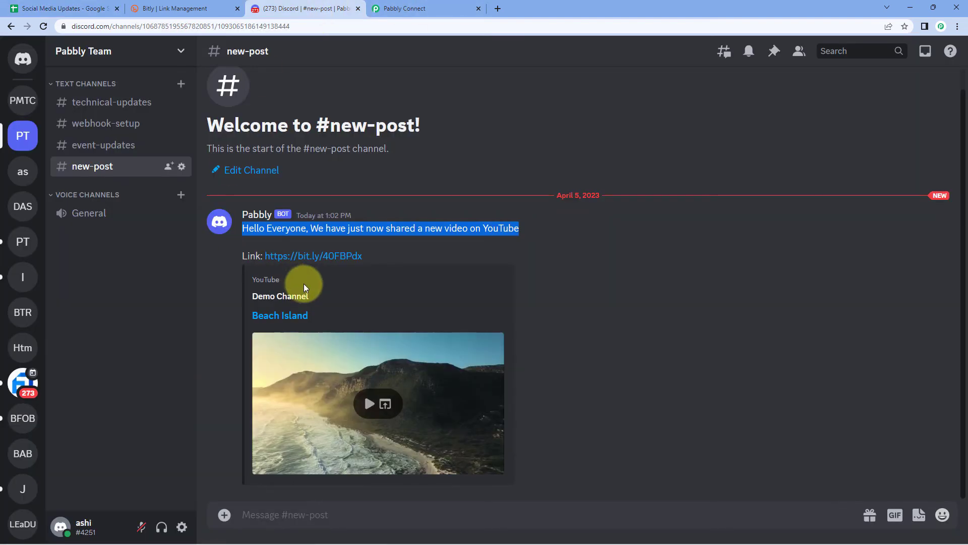
{"action": "left_click", "coordinate": [311, 258]}
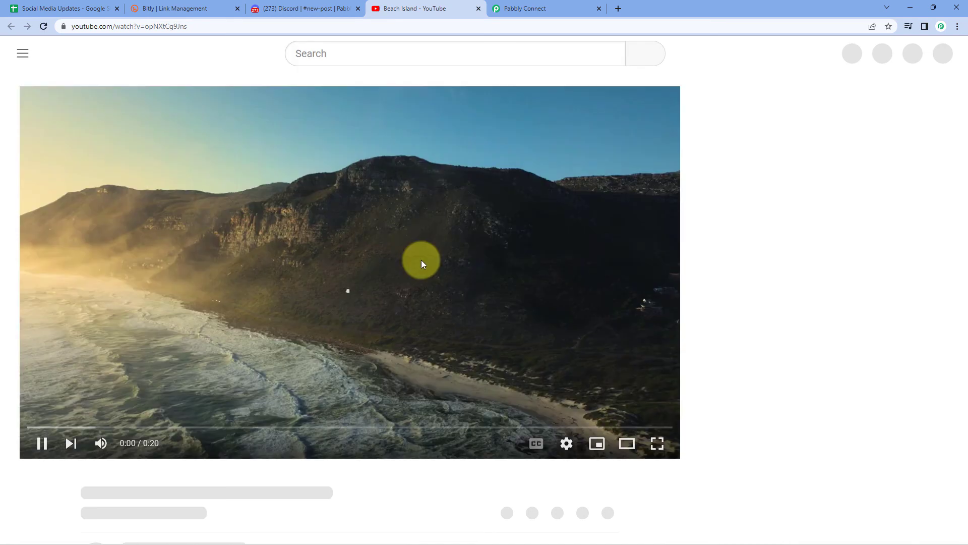
{"action": "left_click", "coordinate": [421, 259]}
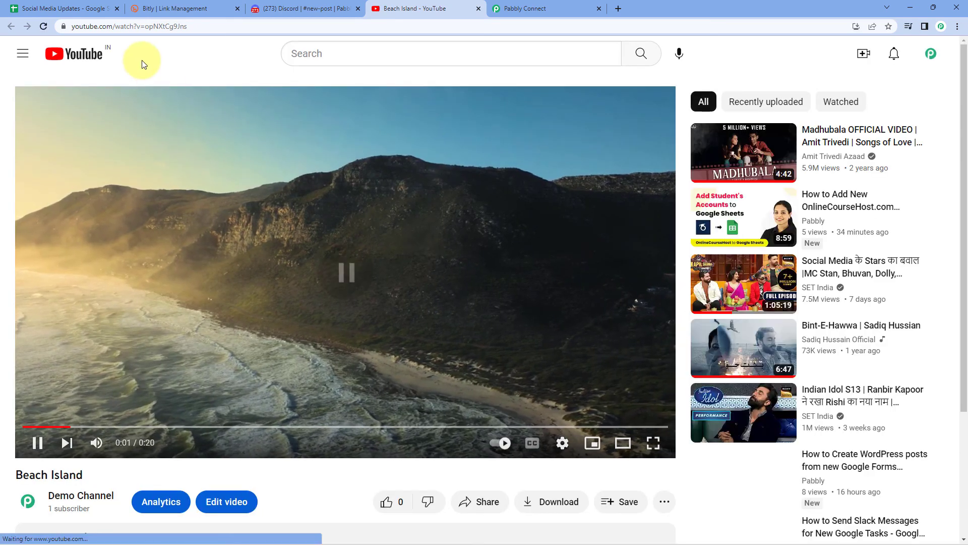
Close the link cell in the spreadsheet, then collapse the expanded workflow steps in Pabbly Connect to view the whole workflow
{"action": "left_click", "coordinate": [90, 5]}
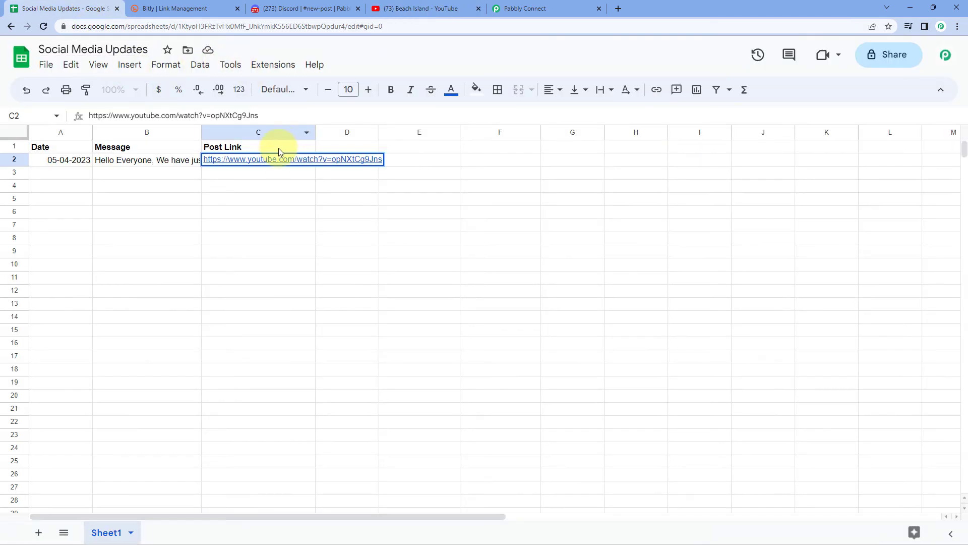
{"action": "left_click", "coordinate": [277, 174]}
{"action": "left_click", "coordinate": [569, 9]}
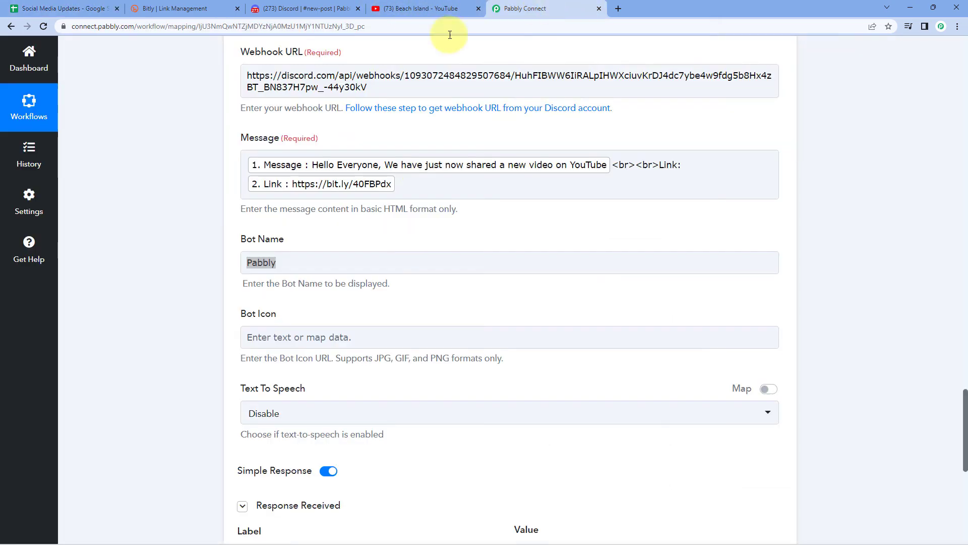
{"action": "scroll", "coordinate": [595, 161], "scroll_direction": "up", "scroll_amount": 5}
{"action": "scroll", "coordinate": [587, 179], "scroll_direction": "up", "scroll_amount": 15}
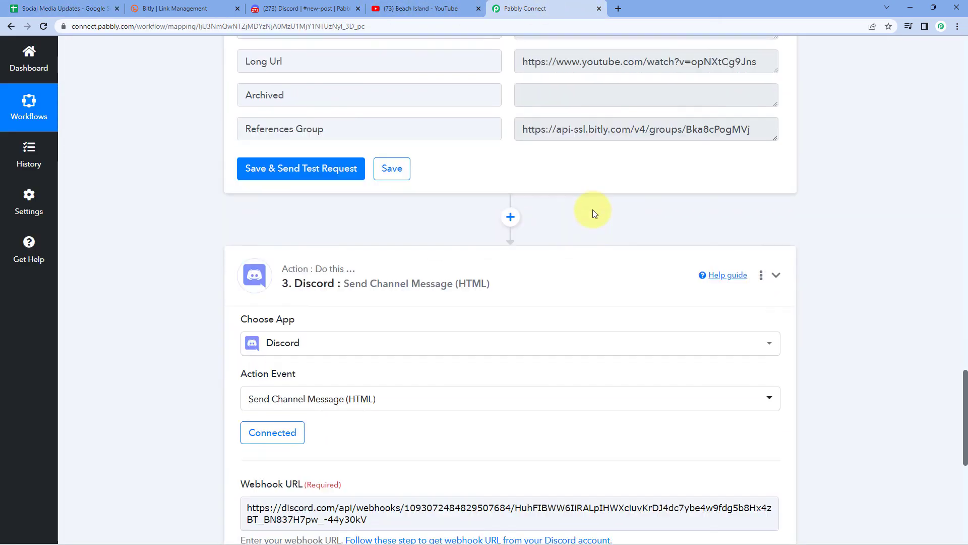
{"action": "scroll", "coordinate": [573, 197], "scroll_direction": "up", "scroll_amount": 15}
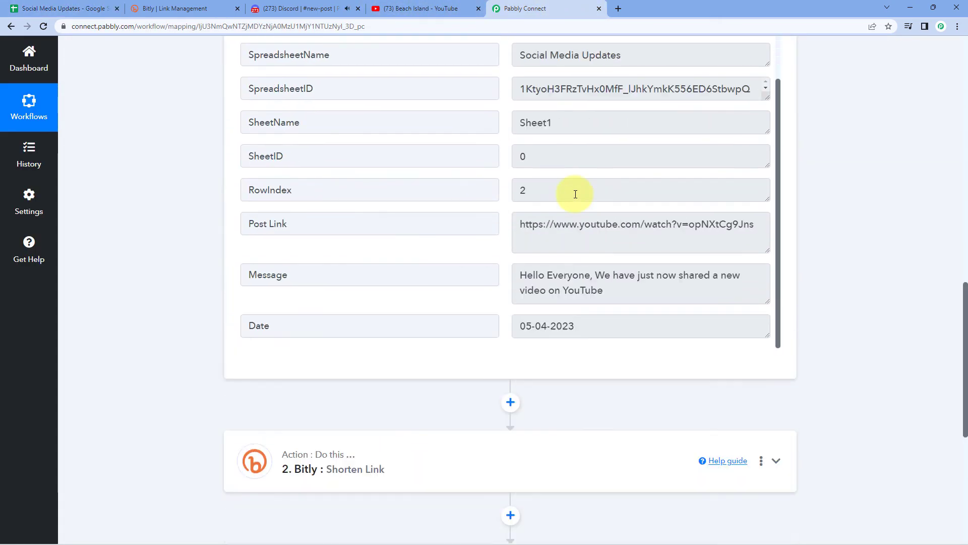
{"action": "scroll", "coordinate": [573, 199], "scroll_direction": "up", "scroll_amount": 2}
{"action": "left_click", "coordinate": [565, 192]}
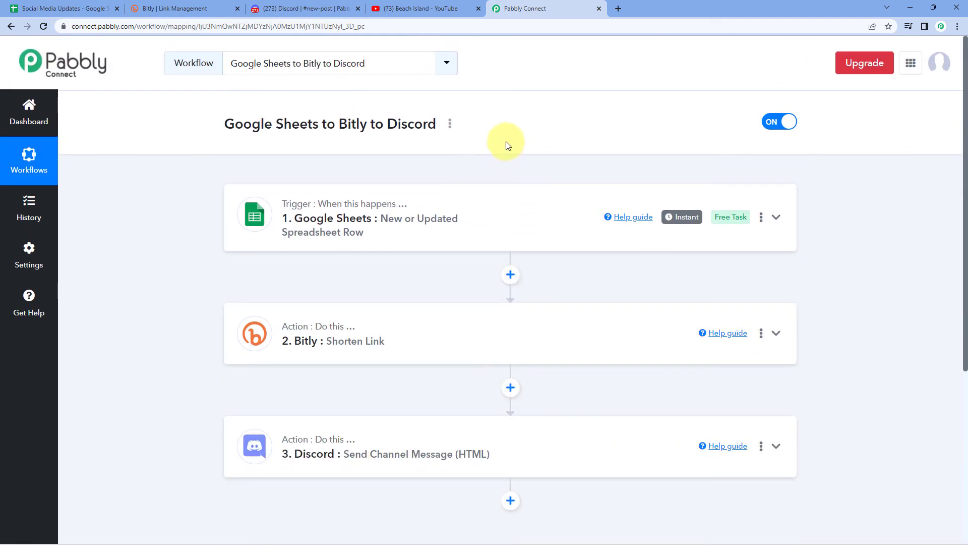
Review the row 2 post link in the spreadsheet, the #new-post messages in Discord and the workflow overview in Pabbly Connect
{"action": "left_click", "coordinate": [40, 6]}
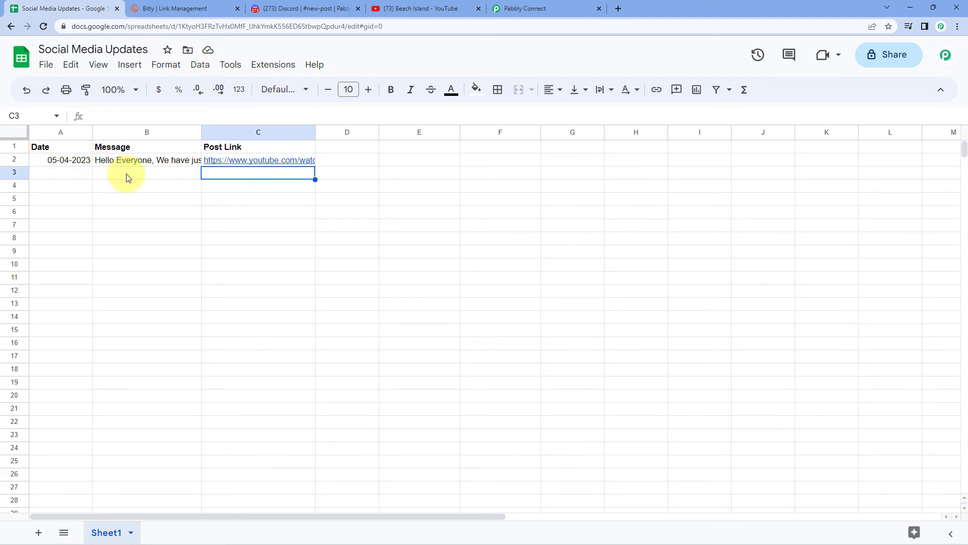
{"action": "left_click", "coordinate": [247, 159]}
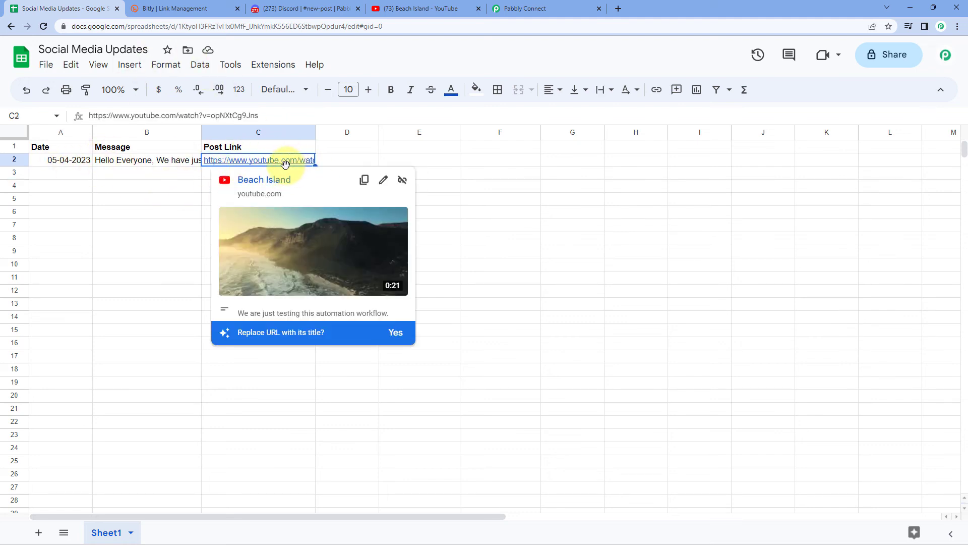
{"action": "left_click", "coordinate": [320, 7]}
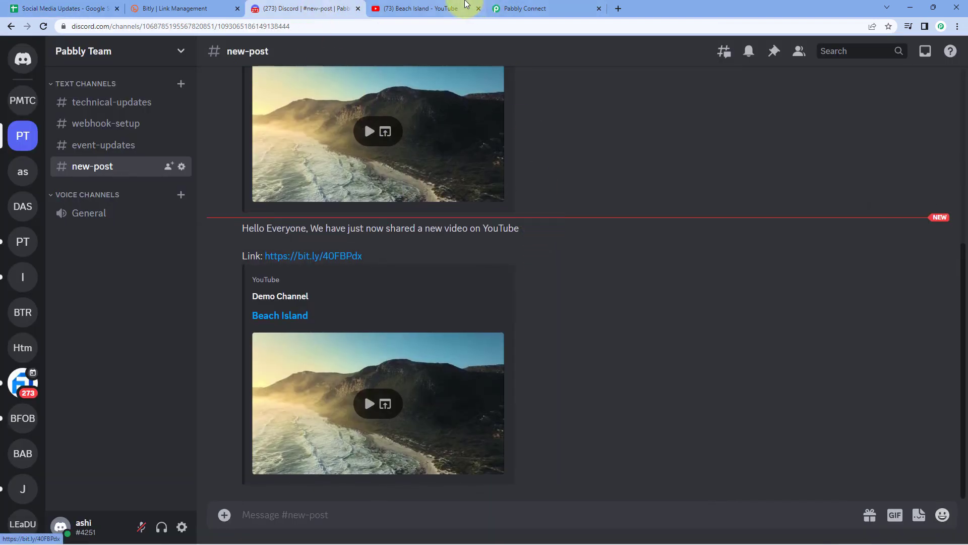
{"action": "left_click", "coordinate": [510, 9]}
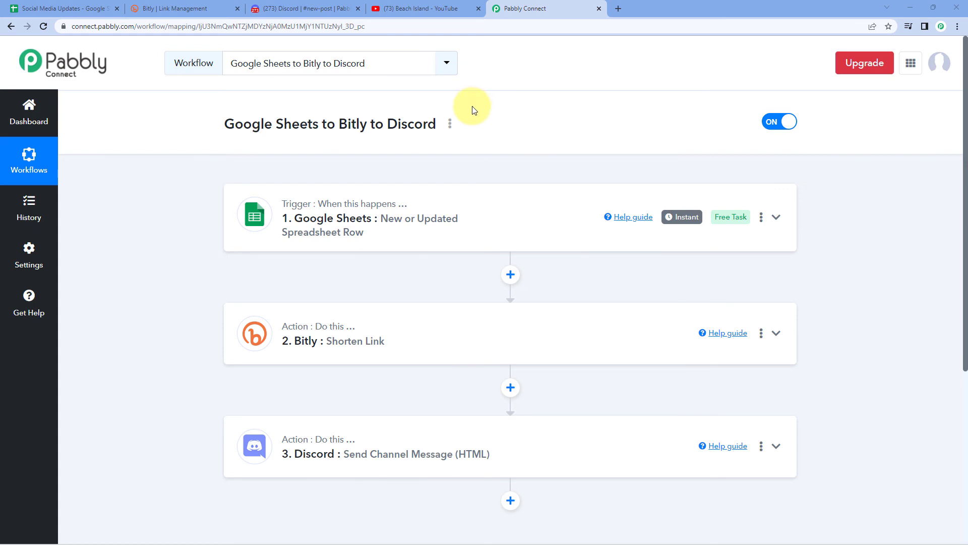
{"action": "left_click", "coordinate": [84, 10]}
{"action": "left_click", "coordinate": [70, 178]}
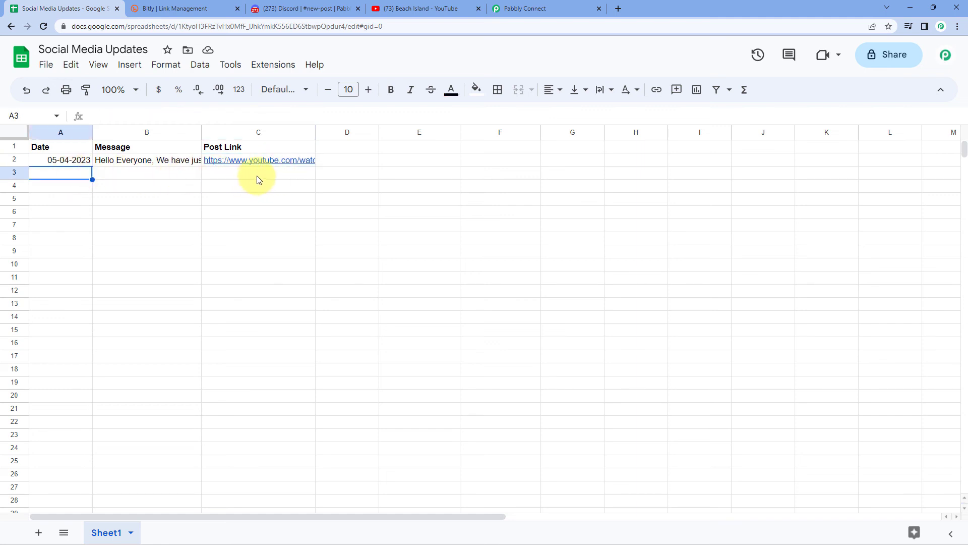
{"action": "left_click", "coordinate": [314, 9]}
Return to the Social Media Updates spreadsheet and copy the date 05-04-2023 from A2 into A3
{"action": "left_click", "coordinate": [65, 9]}
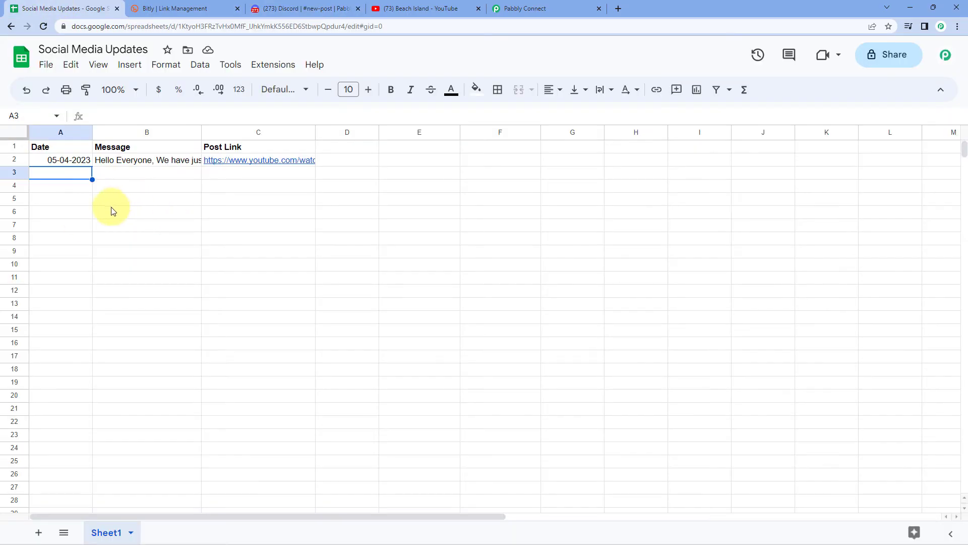
{"action": "left_click", "coordinate": [67, 159]}
{"action": "key", "text": "ctrl+c"}
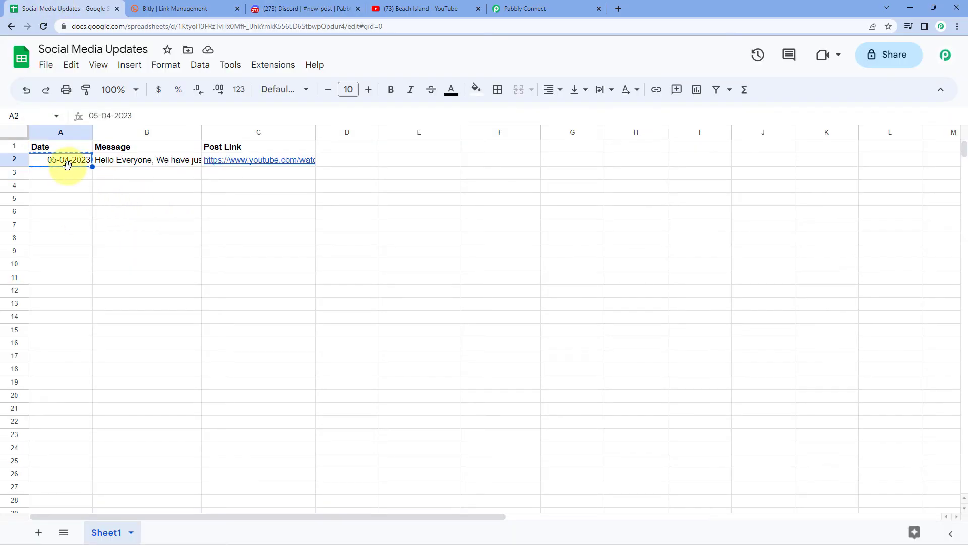
{"action": "key", "text": "Down"}
{"action": "key", "text": "ctrl+v"}
{"action": "key", "text": "Right"}
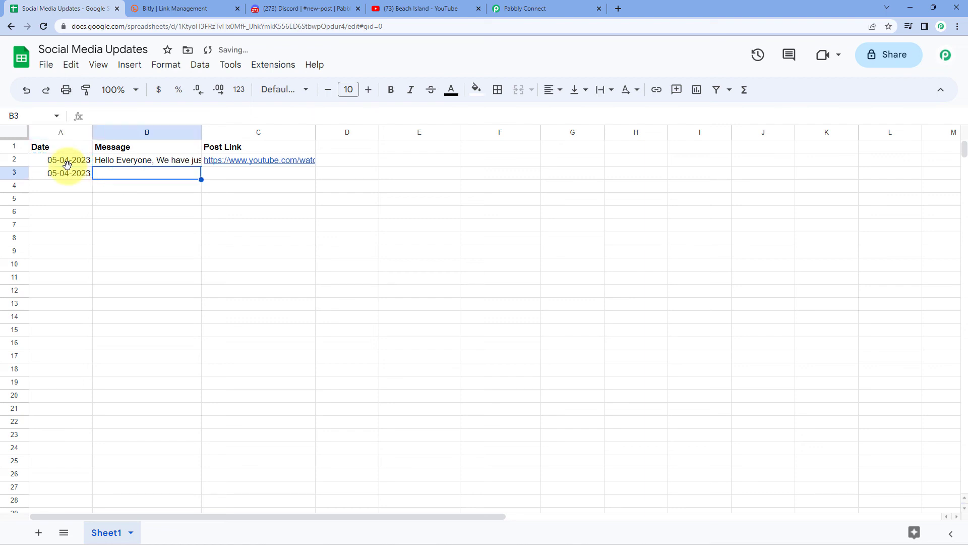
Enter the message "Hello, We have just share a new post on Facebook" in cell B3
{"action": "double_click", "coordinate": [111, 175]}
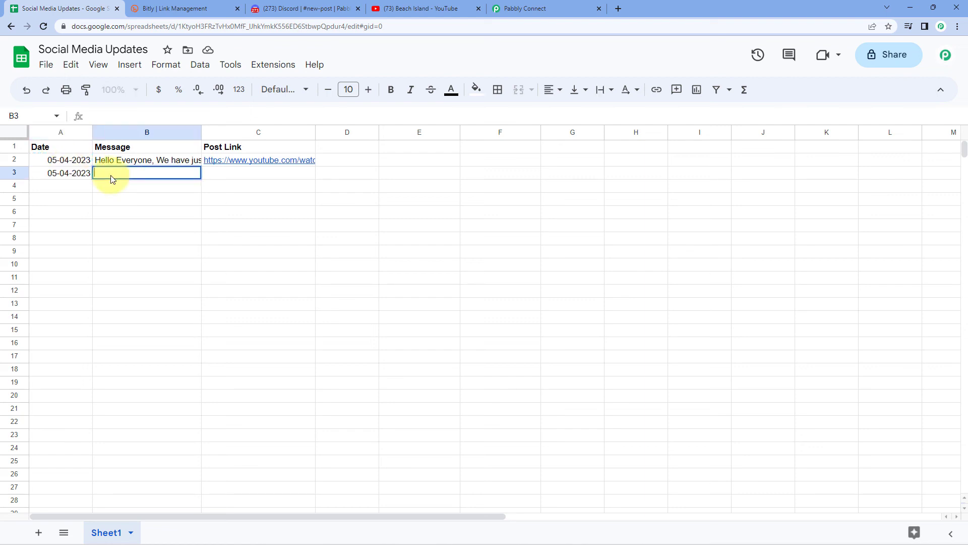
{"action": "type", "text": "Hello, We have just"}
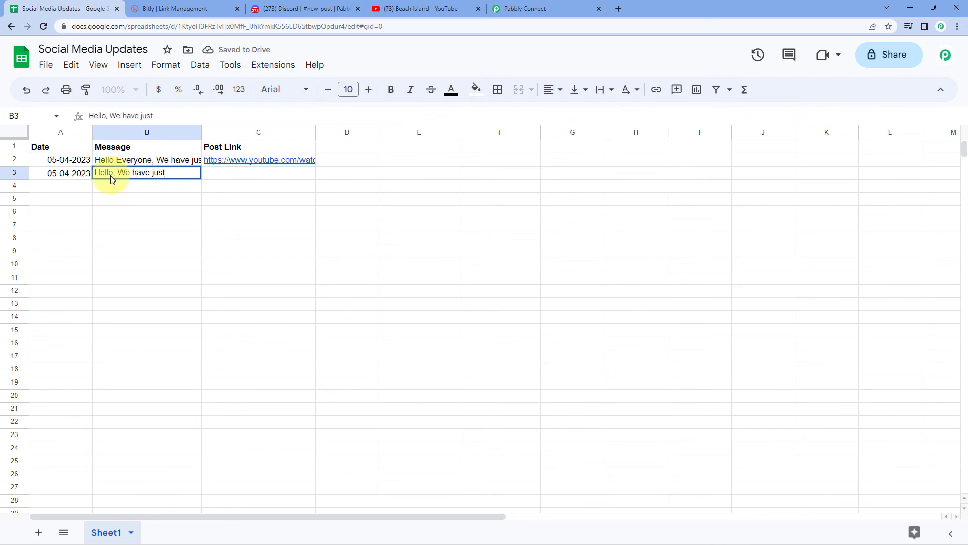
{"action": "type", "text": " share a ne"}
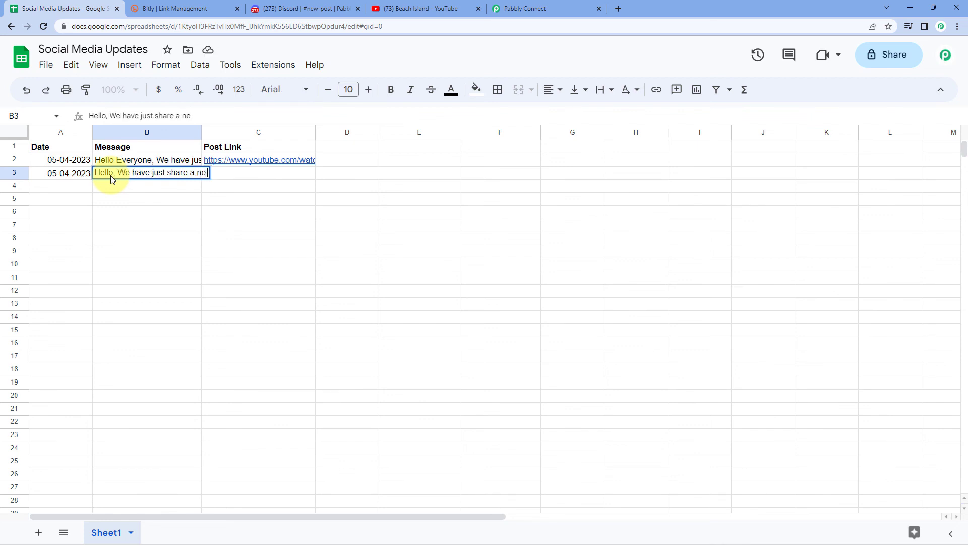
{"action": "type", "text": "w p"}
{"action": "key", "text": "BackSpace"}
{"action": "type", "text": "w post on Face"}
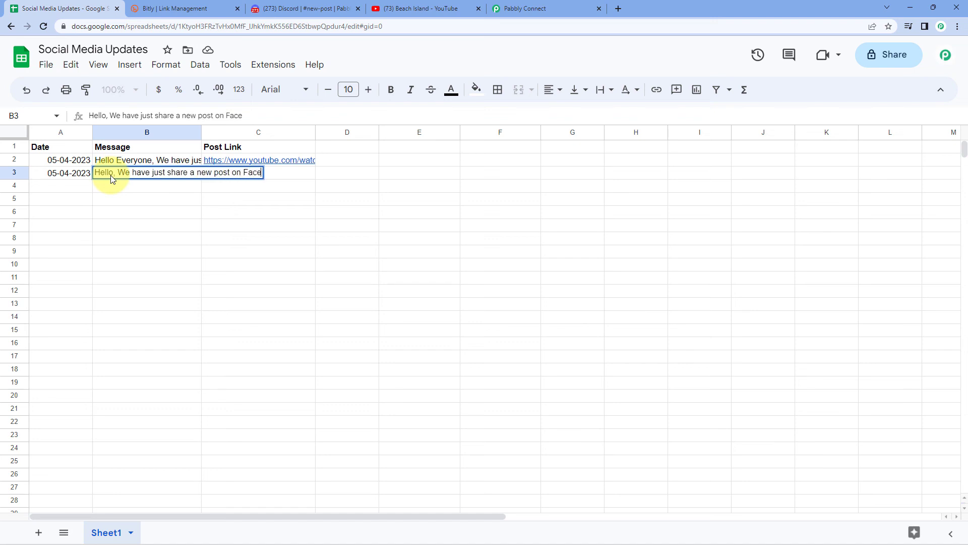
{"action": "type", "text": "book"}
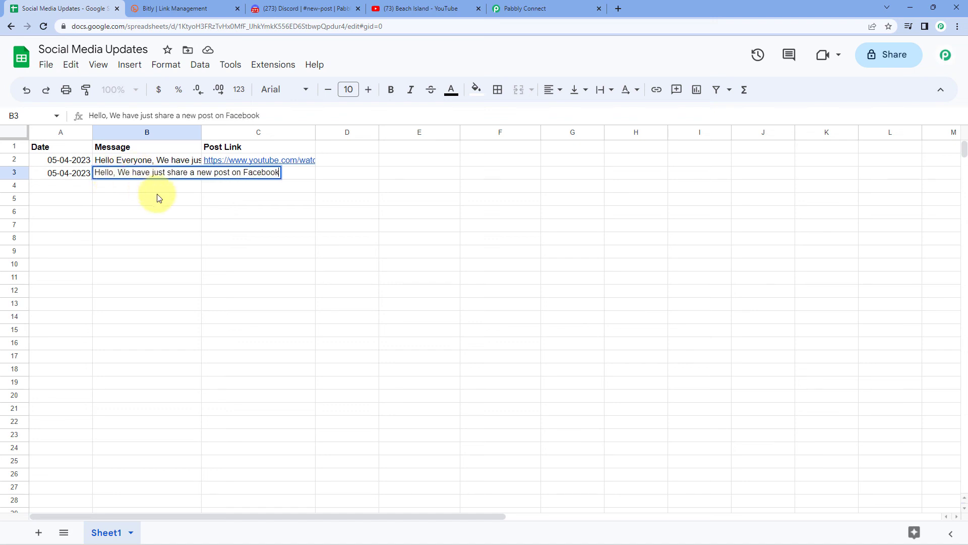
{"action": "key", "text": "Return"}
Paste the copied Facebook post link into the Post Link cell C3
{"action": "double_click", "coordinate": [237, 174]}
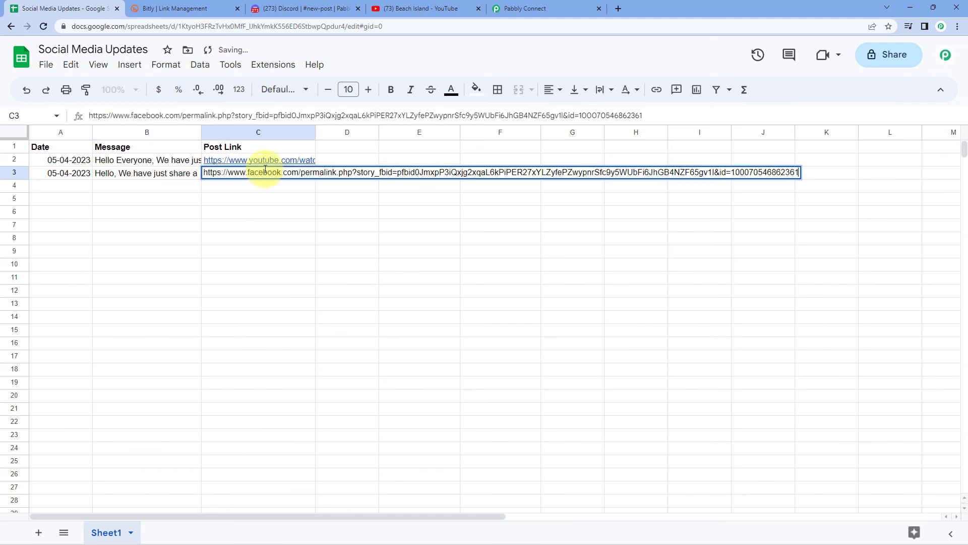
{"action": "key", "text": "ctrl+v"}
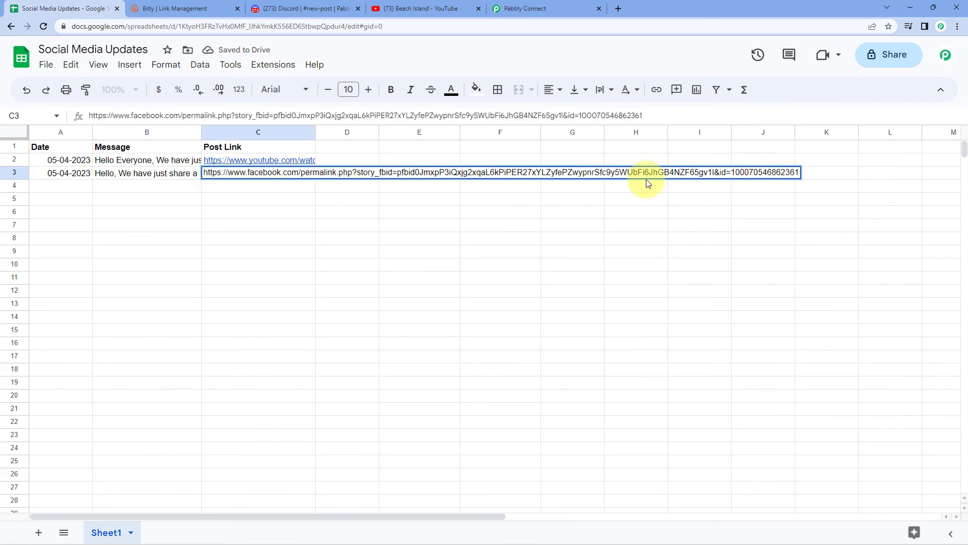
{"action": "key", "text": "Return"}
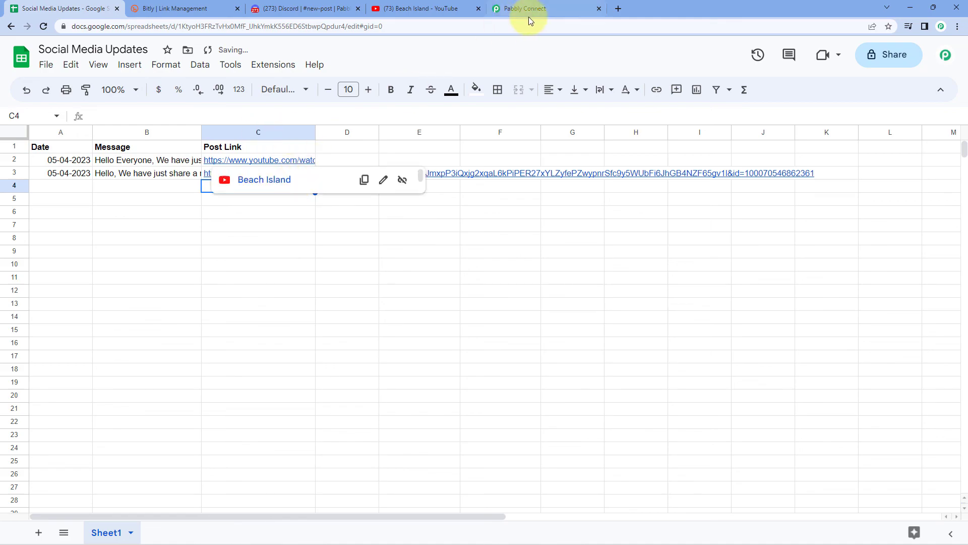
Open the copied Facebook link in a new browser tab to check the post
{"action": "left_click", "coordinate": [618, 8]}
{"action": "key", "text": "ctrl+v"}
{"action": "key", "text": "Return"}
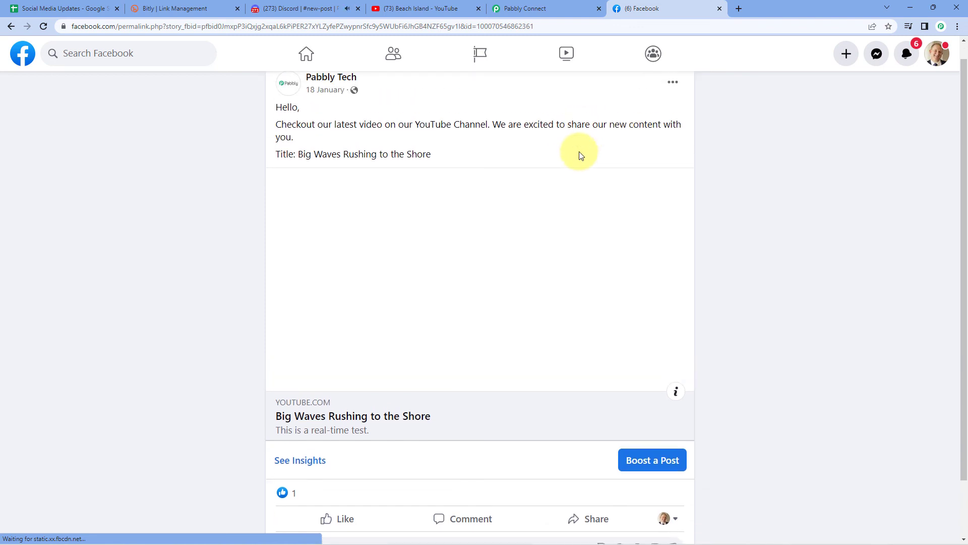
Return to the Social Media Updates spreadsheet and set the Post Link column's text wrapping to Clip
{"action": "left_click", "coordinate": [31, 8]}
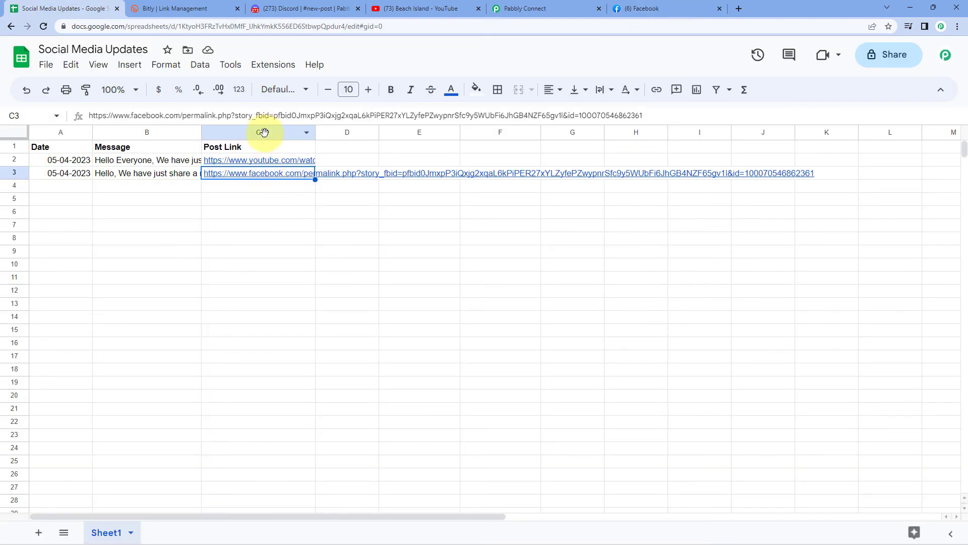
{"action": "left_click", "coordinate": [259, 133]}
{"action": "left_click", "coordinate": [605, 91]}
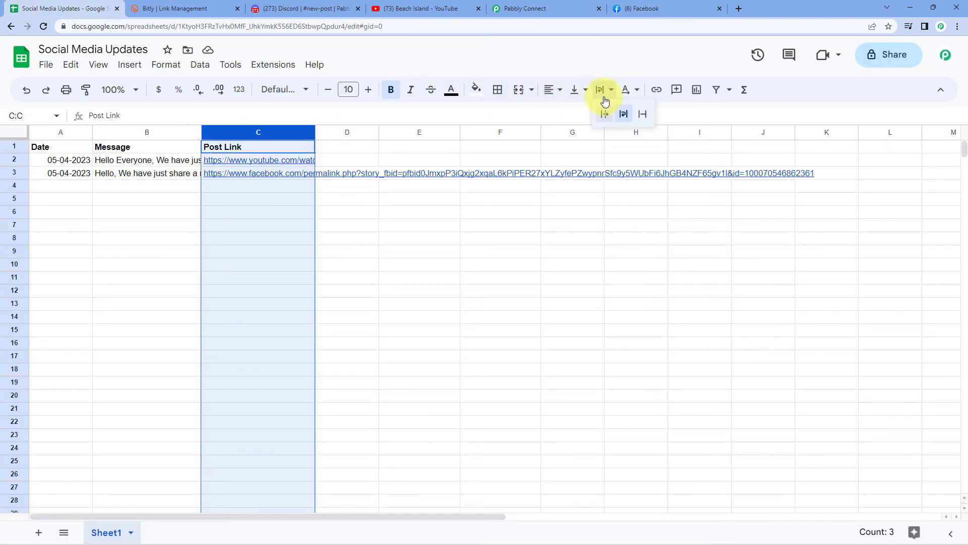
{"action": "left_click", "coordinate": [642, 113]}
{"action": "left_click", "coordinate": [156, 177]}
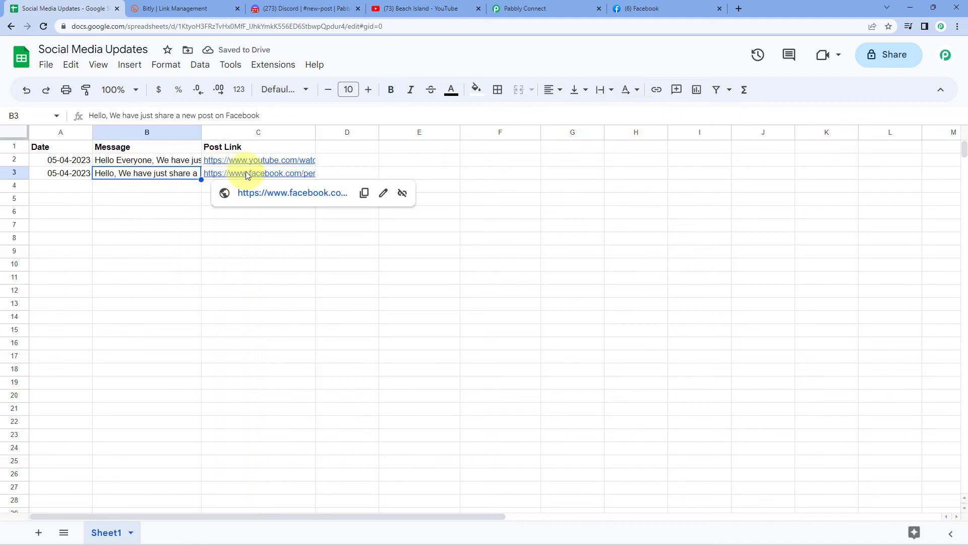
Open the shortened link from the Facebook message in Discord's new-post channel, compare it with the original post, and close the opened page
{"action": "left_click", "coordinate": [303, 8]}
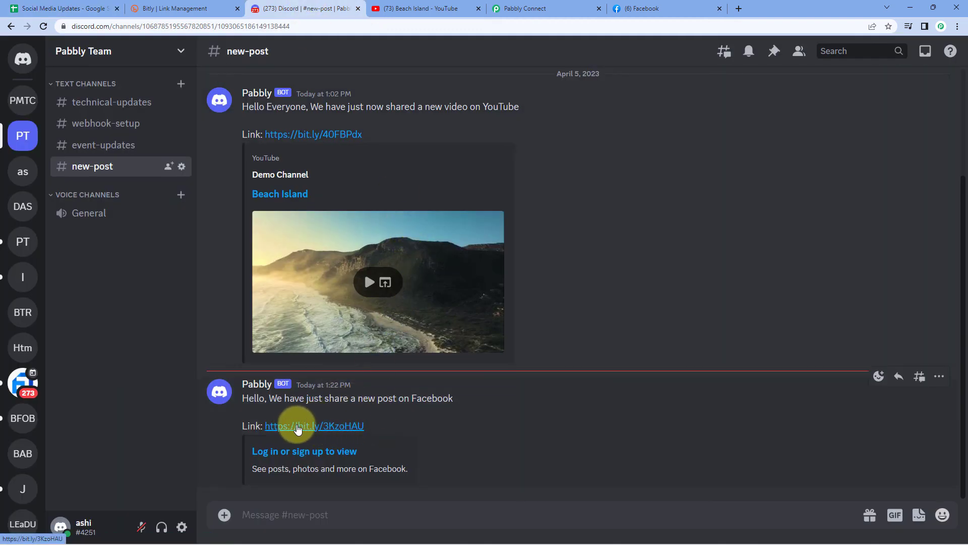
{"action": "left_click", "coordinate": [330, 426]}
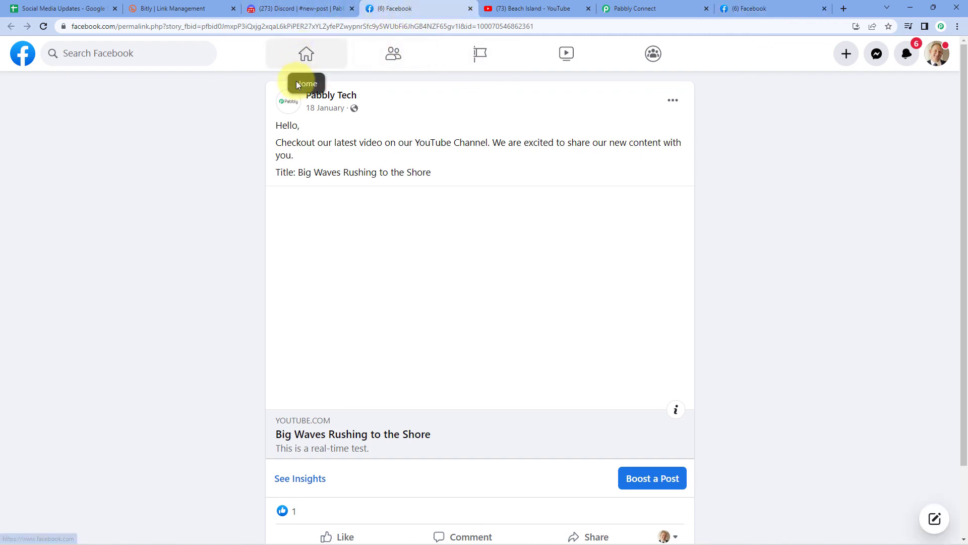
{"action": "left_click", "coordinate": [749, 8]}
{"action": "left_click", "coordinate": [409, 4]}
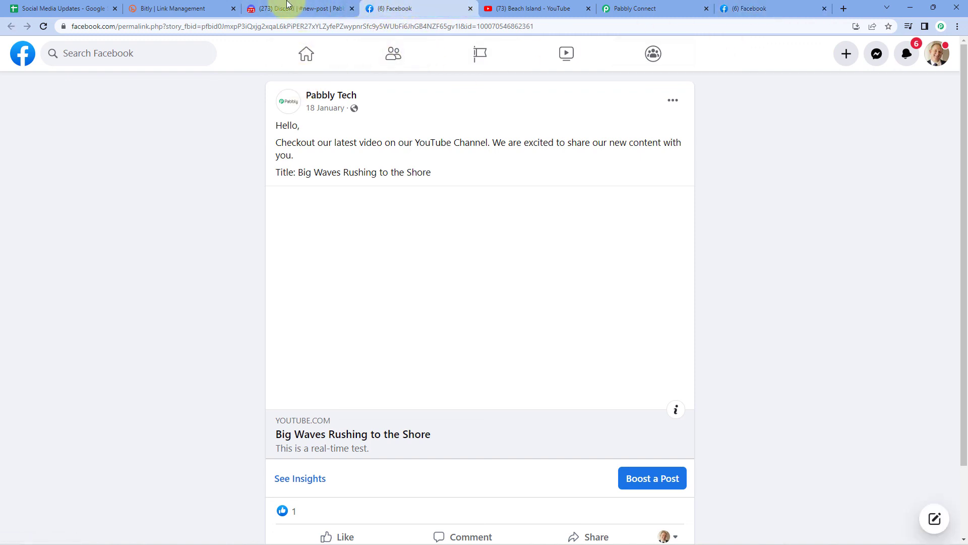
{"action": "left_click", "coordinate": [471, 8]}
Review the Google Sheets to Bitly to Discord workflow in Pabbly Connect alongside the Social Media Updates spreadsheet
{"action": "left_click", "coordinate": [516, 5]}
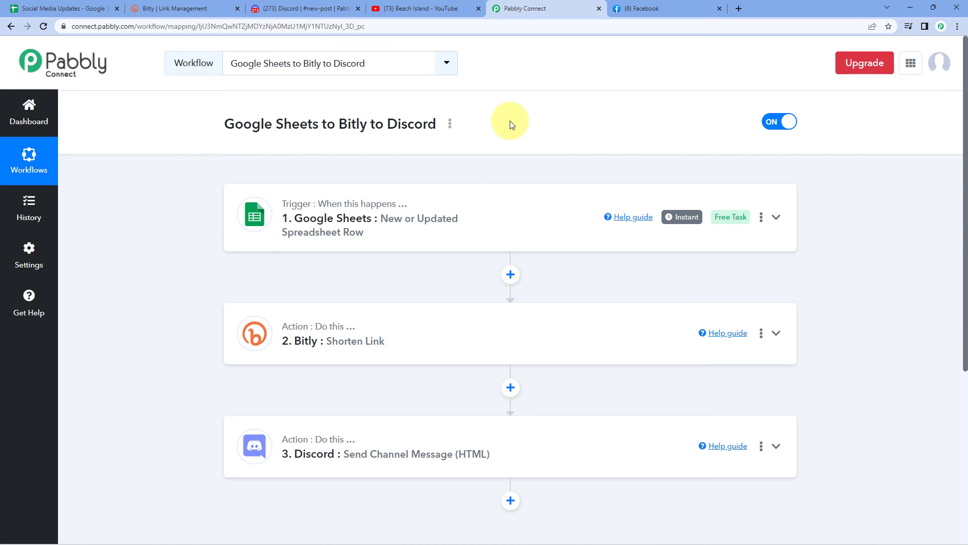
{"action": "left_click", "coordinate": [20, 8]}
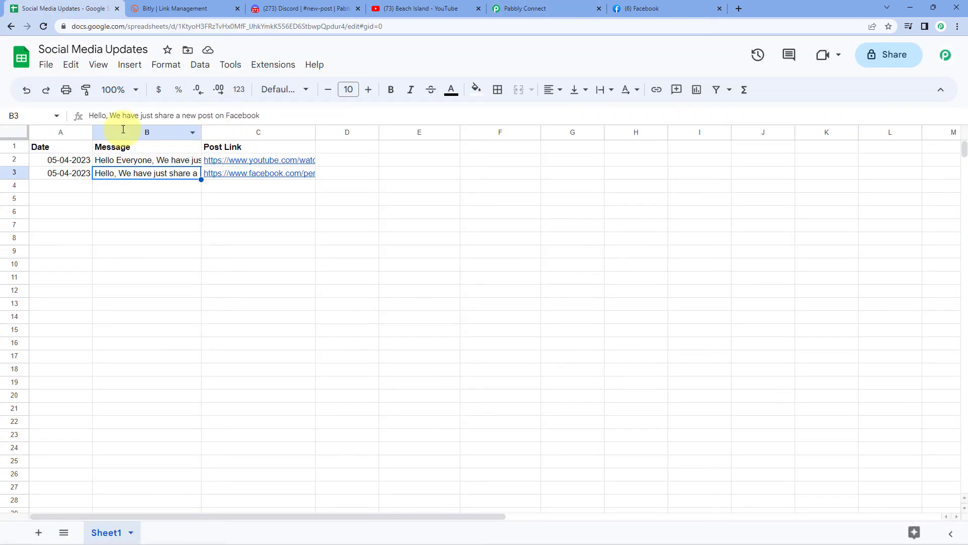
{"action": "left_click", "coordinate": [520, 8]}
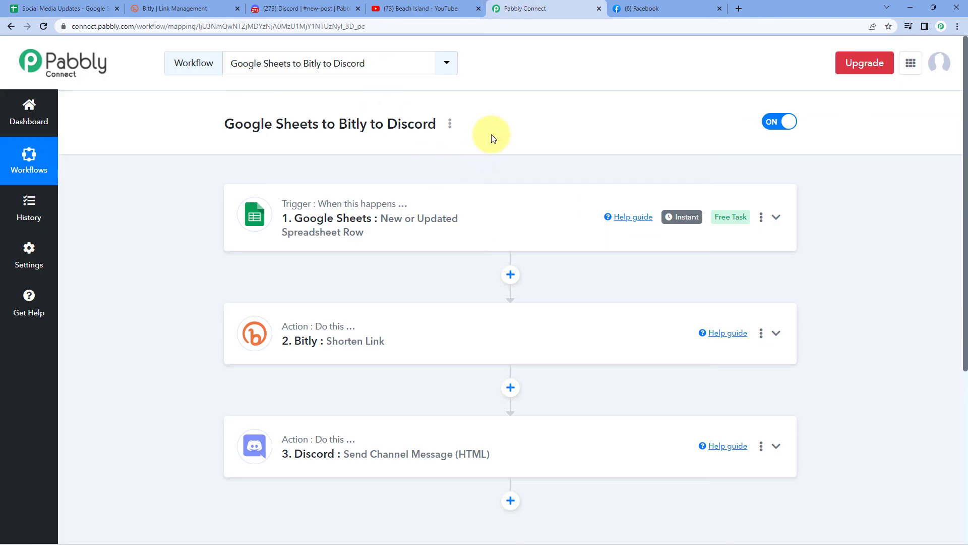